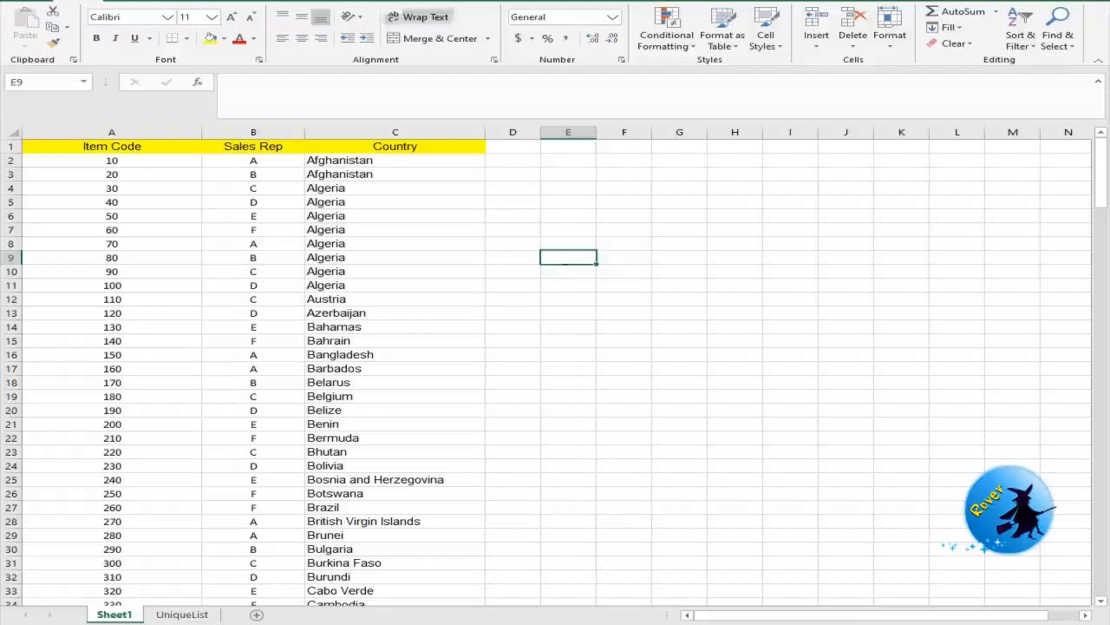
Review the Country column on Sheet1 and the country list on the UniqueList sheet
drag(396, 165, 421, 520)
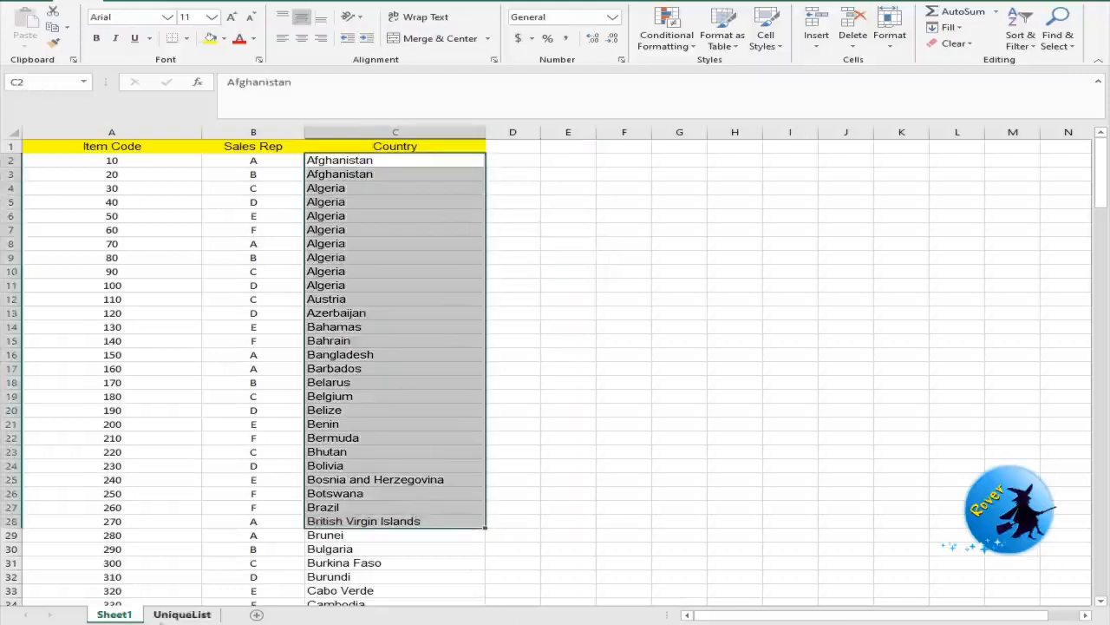
click(182, 614)
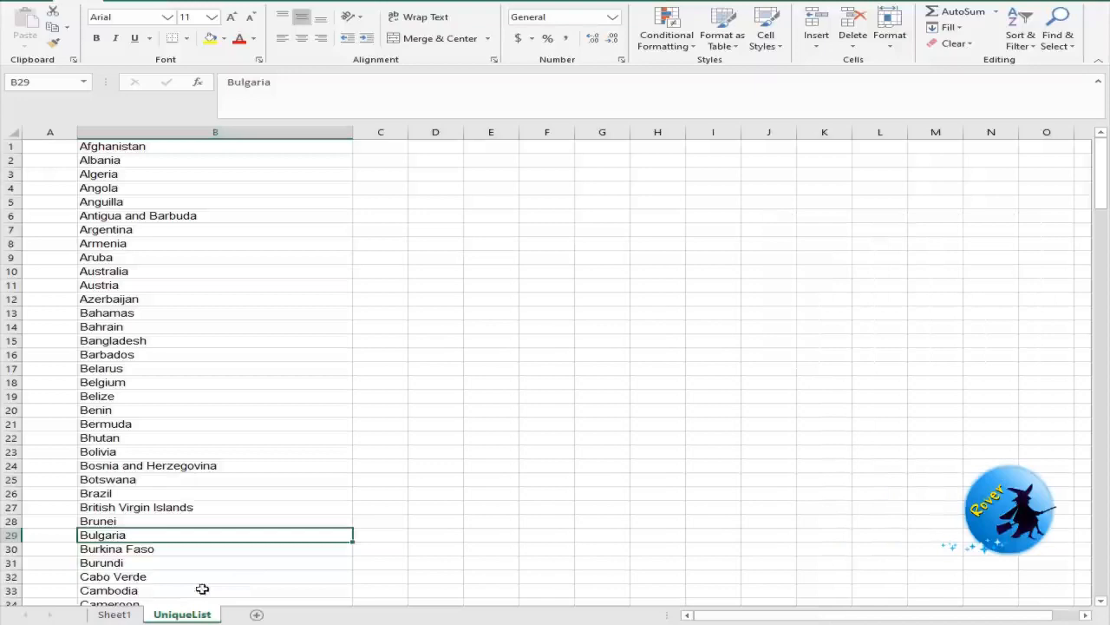
click(200, 269)
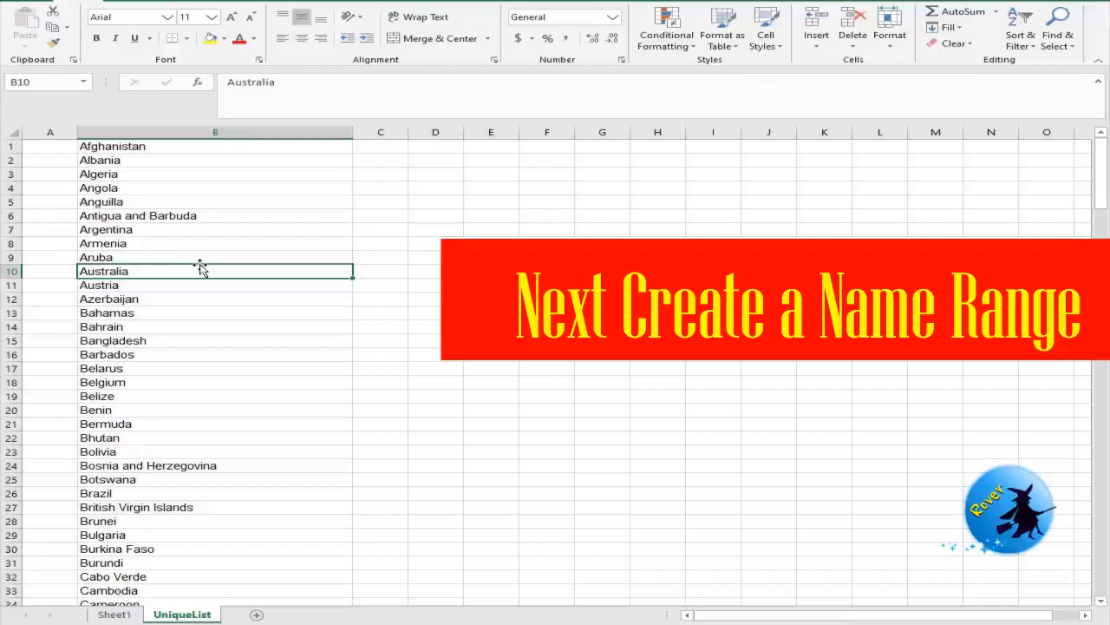
Define the workbook-scoped name CountryList for the country list in B1:B210 on the UniqueList sheet
click(220, 144)
drag(228, 144, 255, 222)
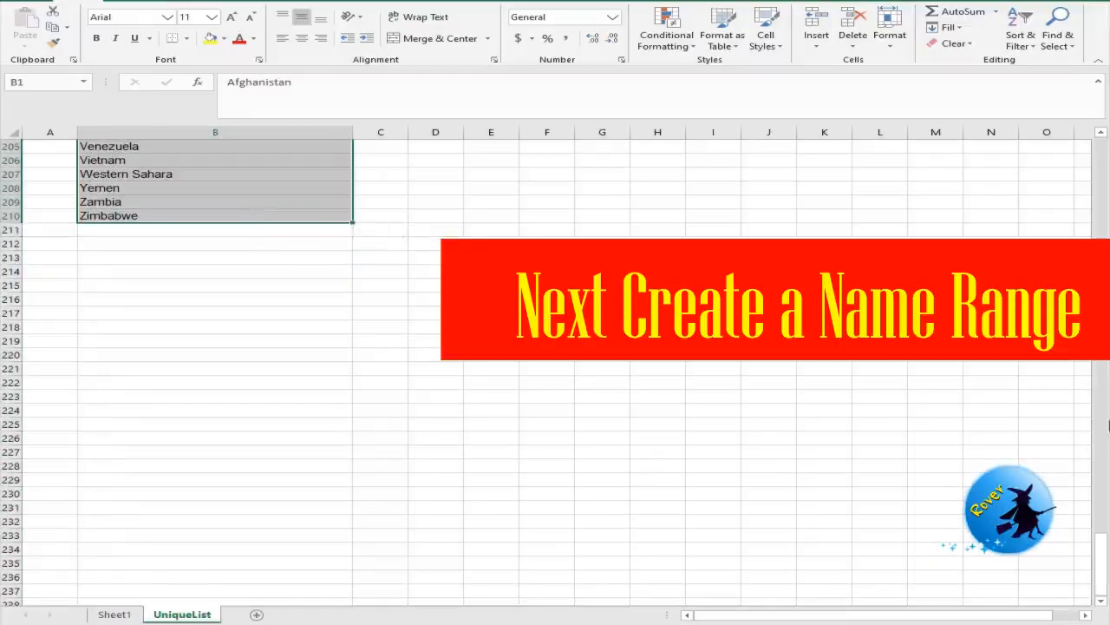
drag(1102, 572, 1080, 220)
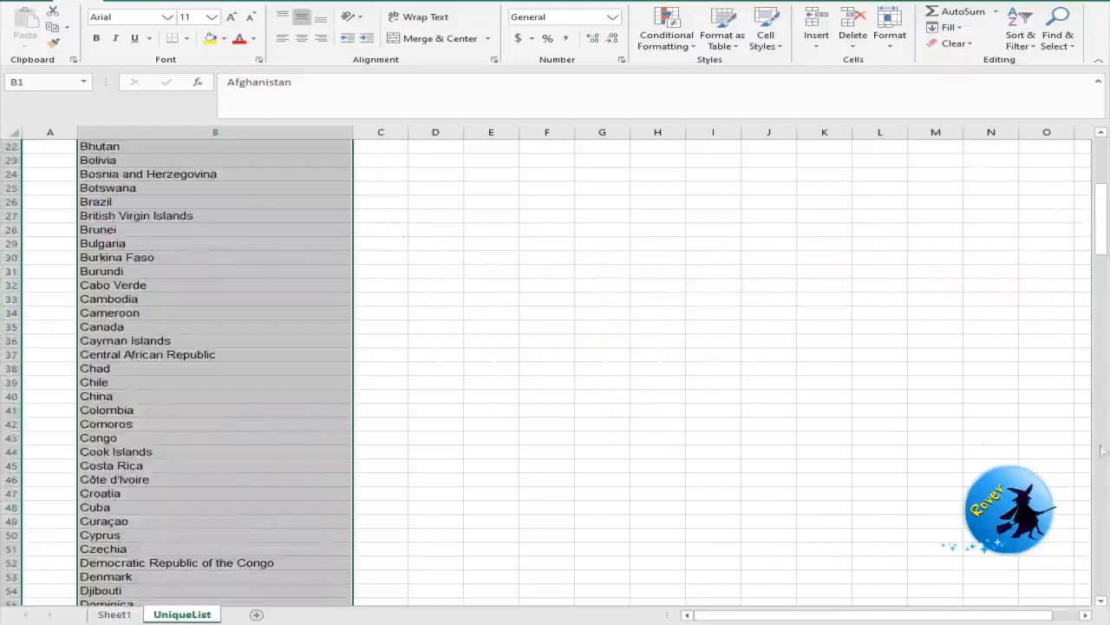
drag(1106, 203, 1106, 122)
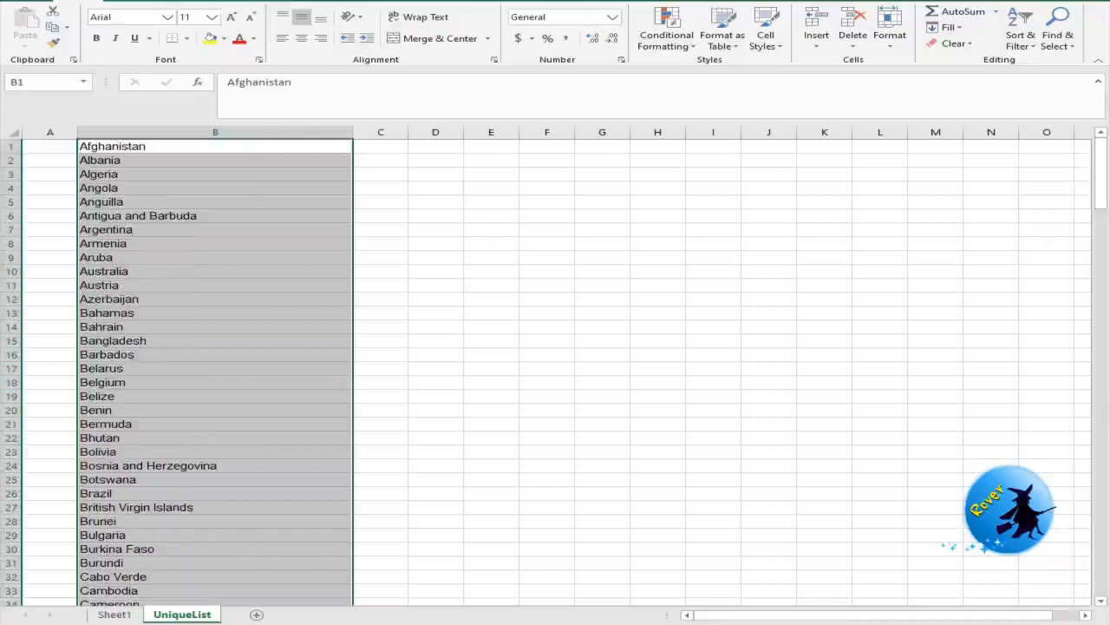
click(257, 3)
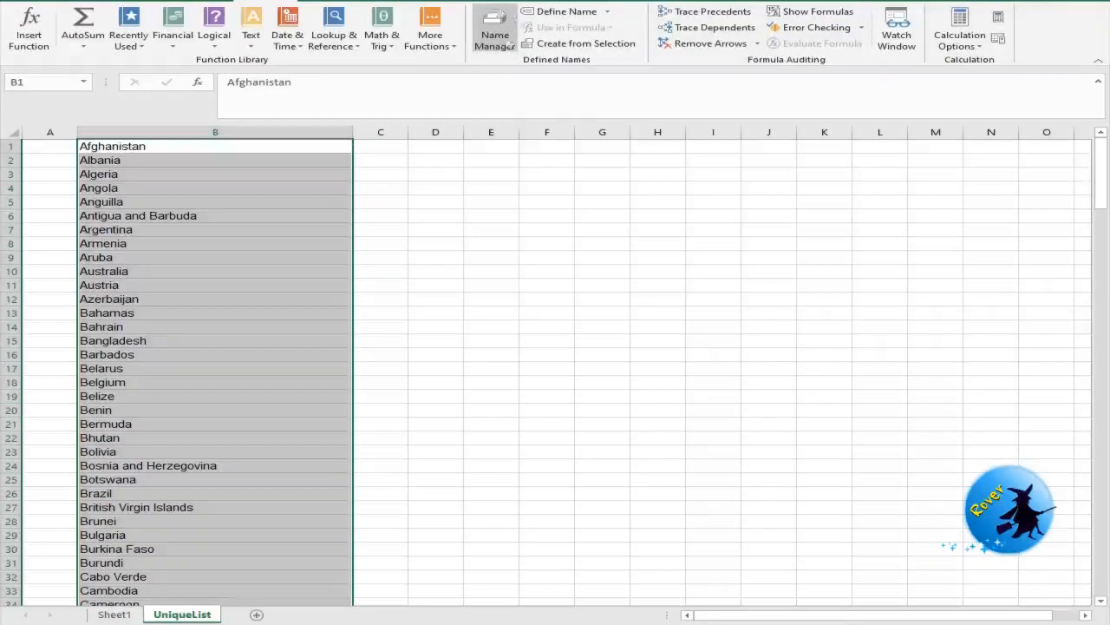
click(609, 12)
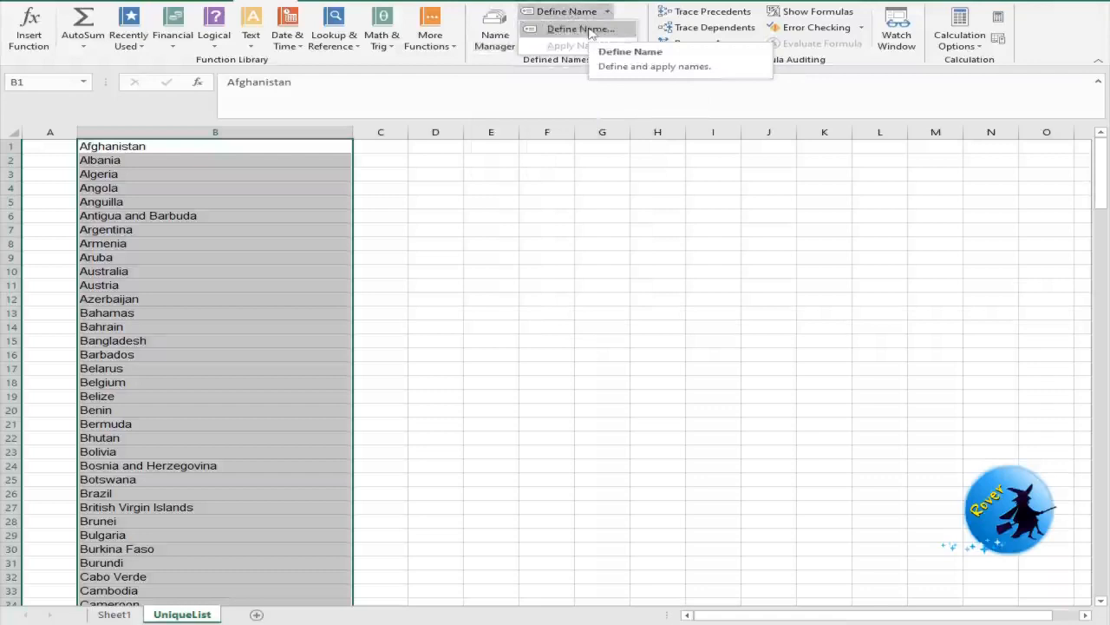
click(589, 31)
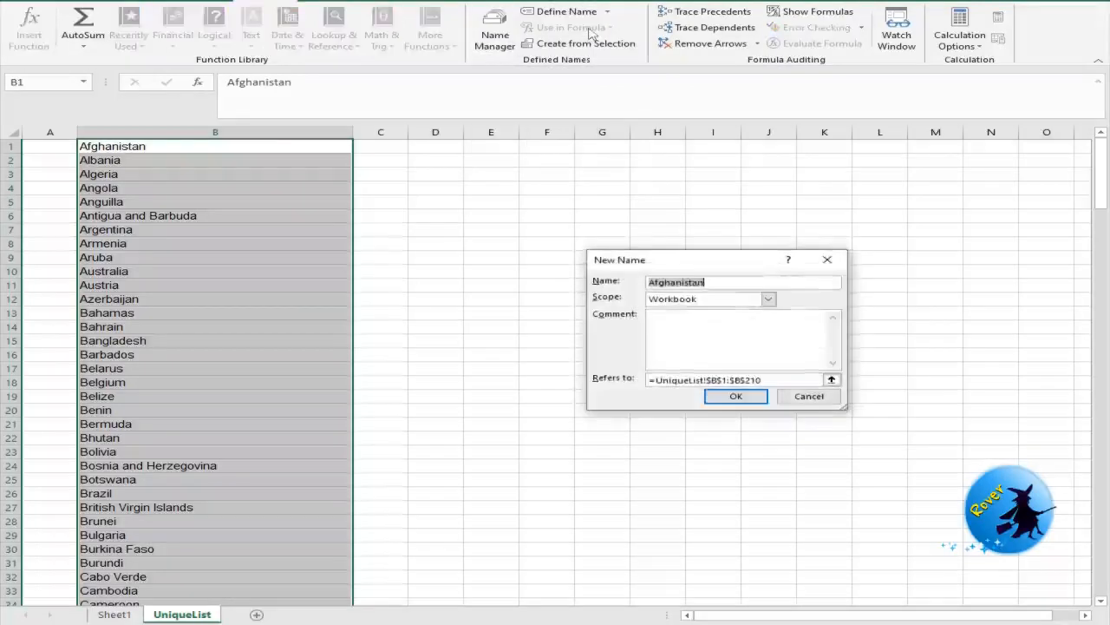
drag(746, 262, 591, 184)
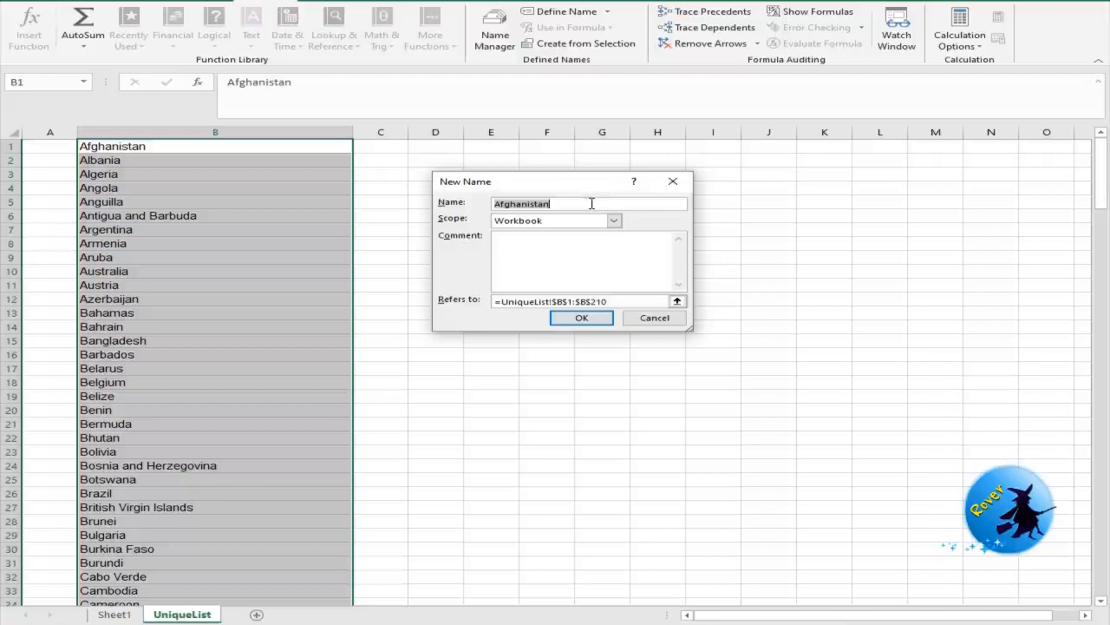
text(CountryList)
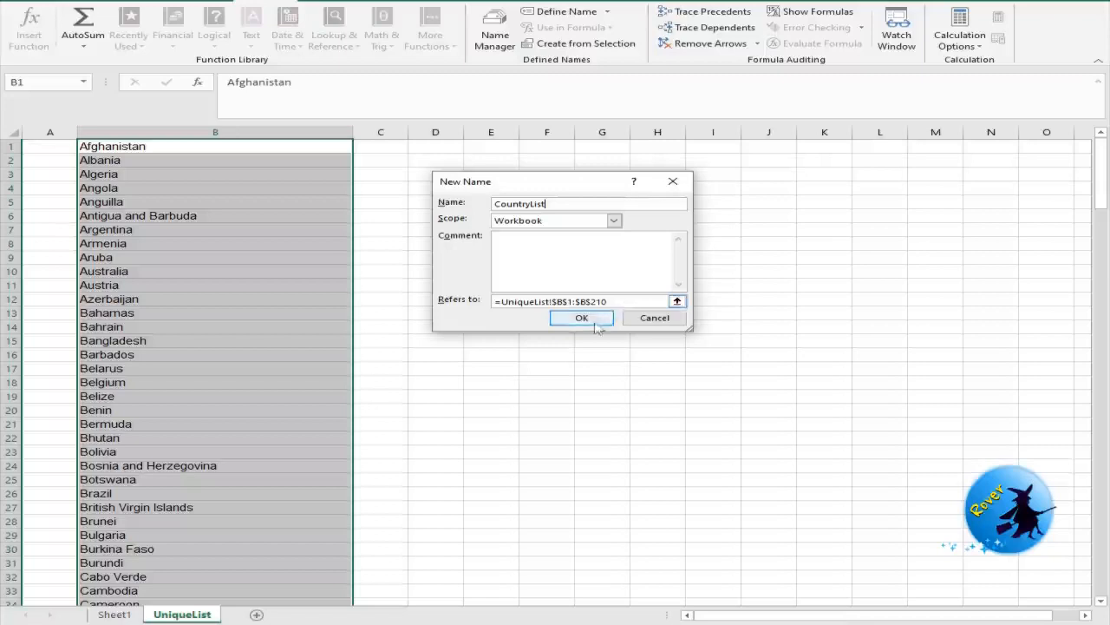
click(590, 317)
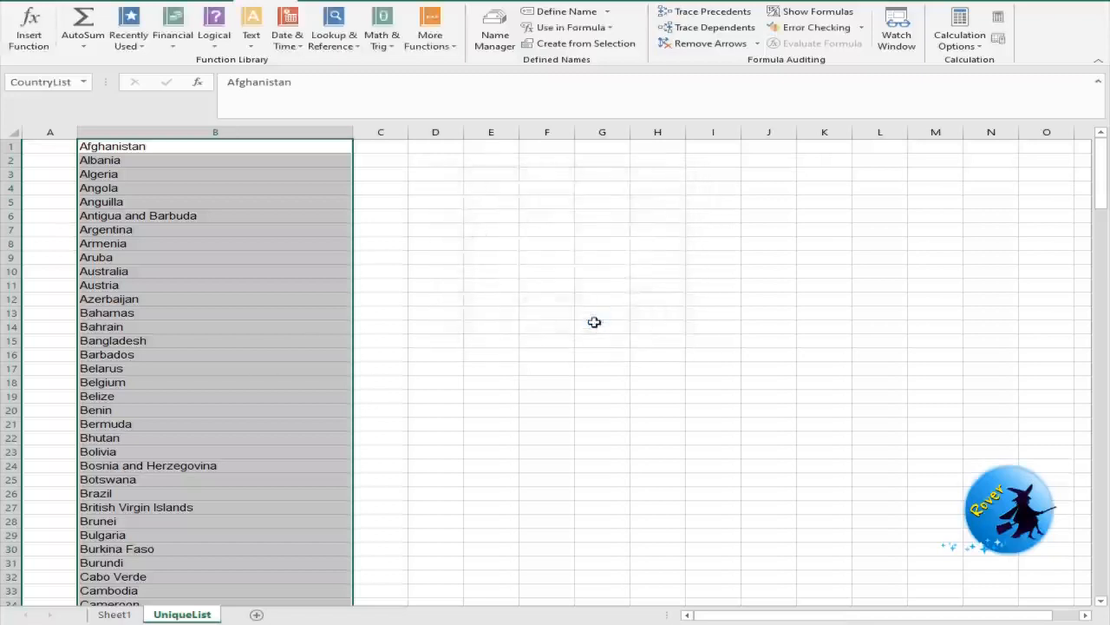
Check the definition of the CountryList name in the Name Manager
click(496, 40)
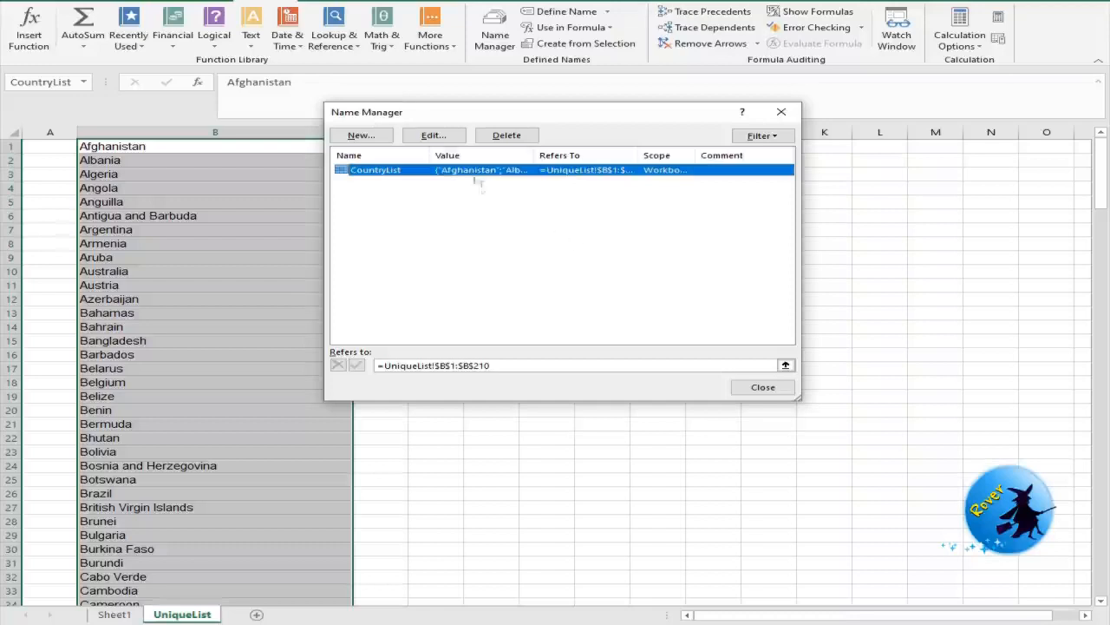
click(434, 135)
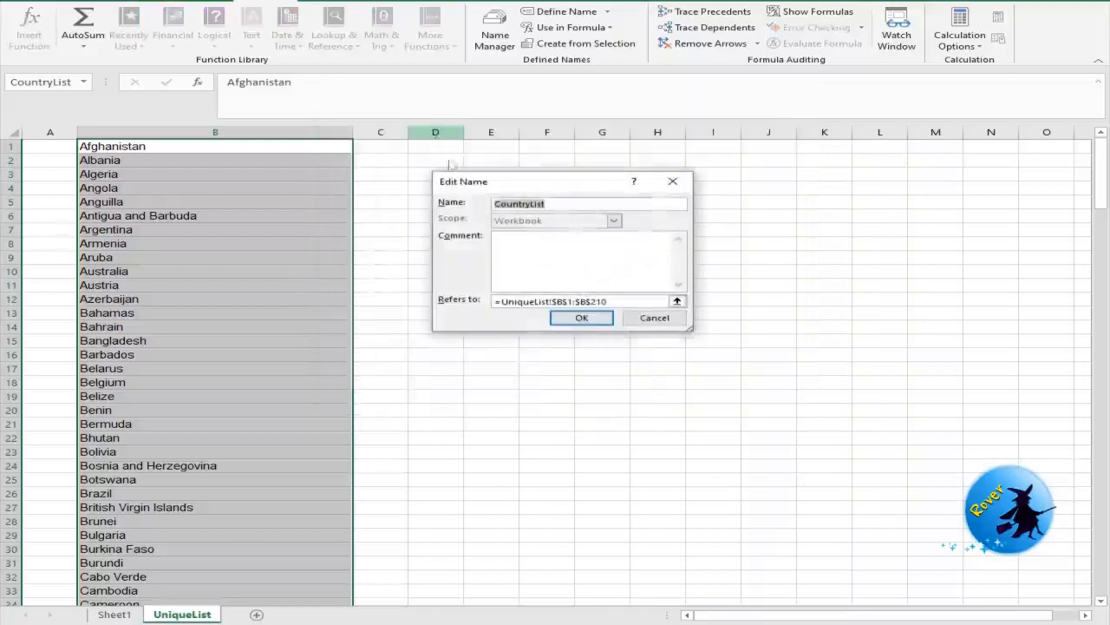
click(653, 319)
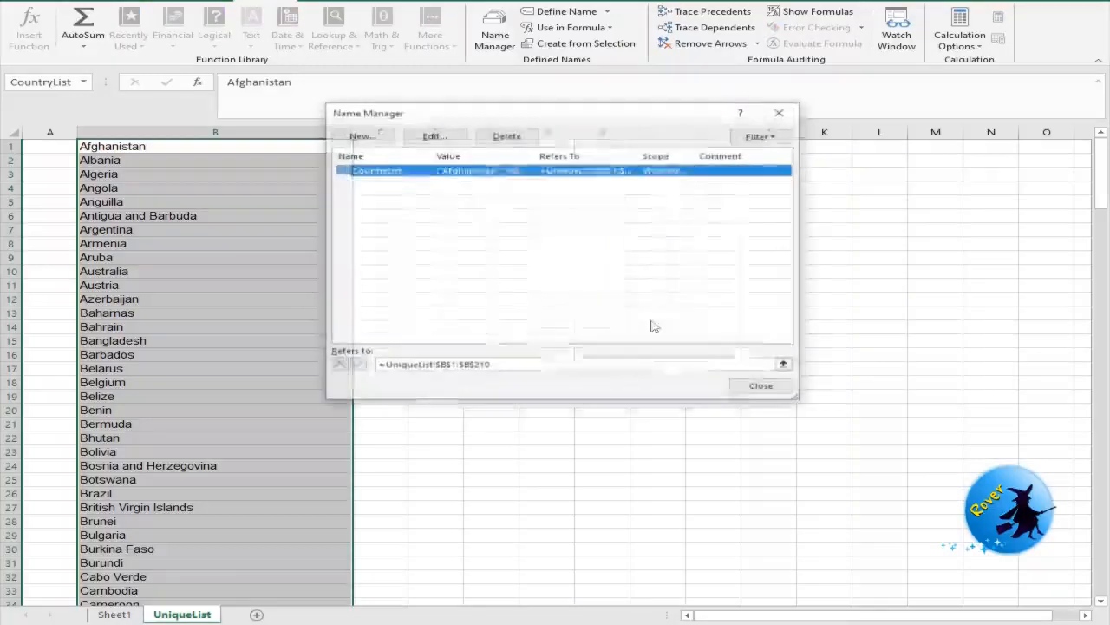
click(764, 387)
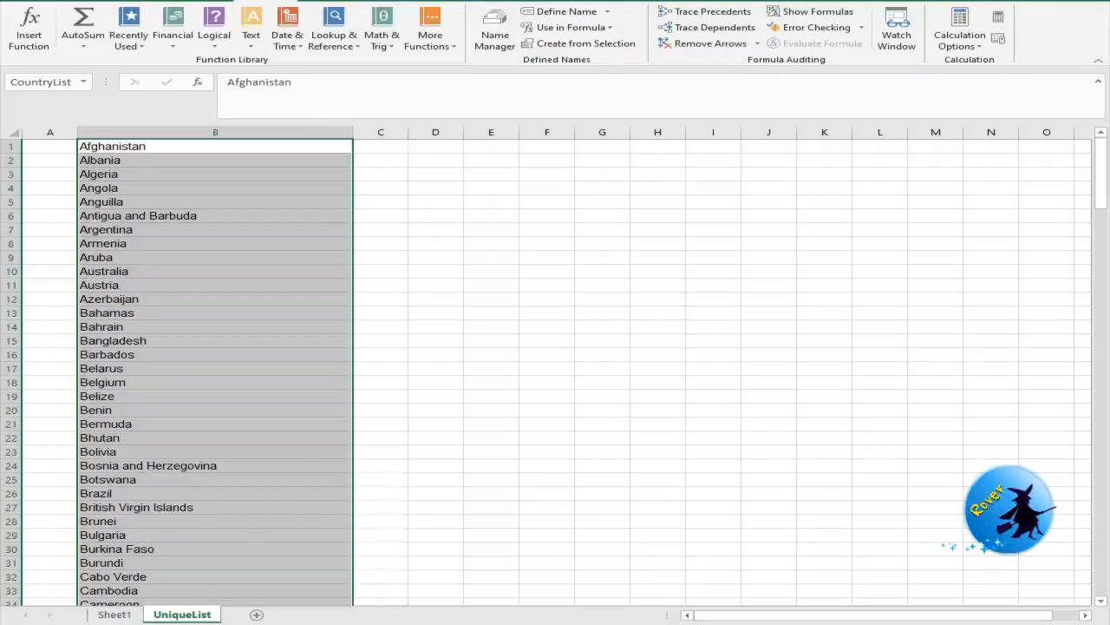
Insert an ActiveX combo box on Sheet1, spanning about columns F to I across rows 2 to 4
click(115, 614)
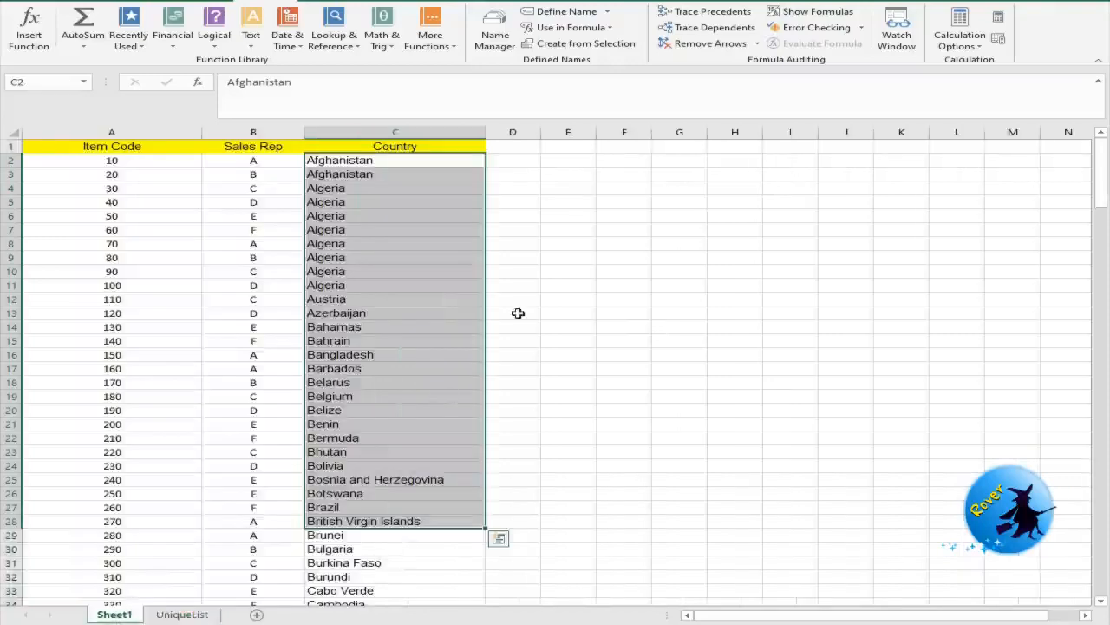
click(631, 159)
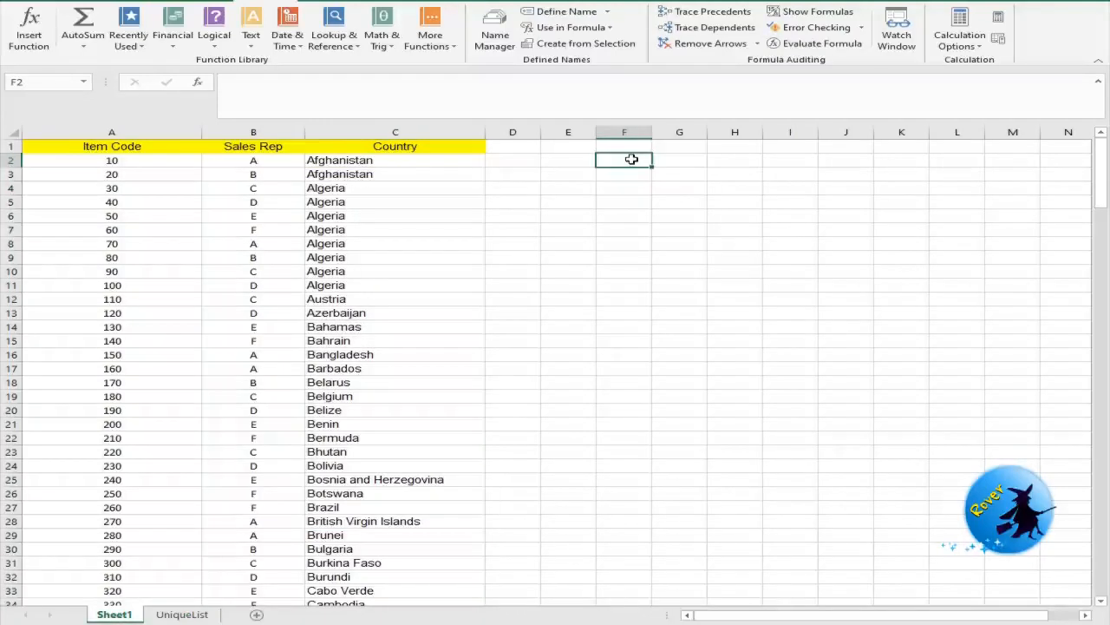
click(478, 1)
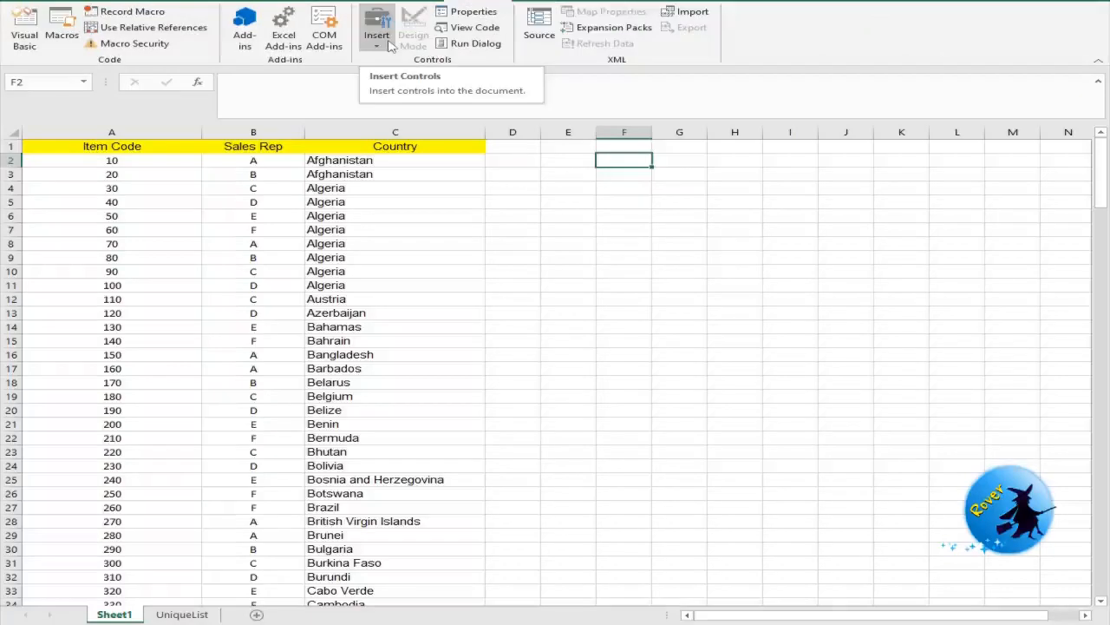
click(378, 39)
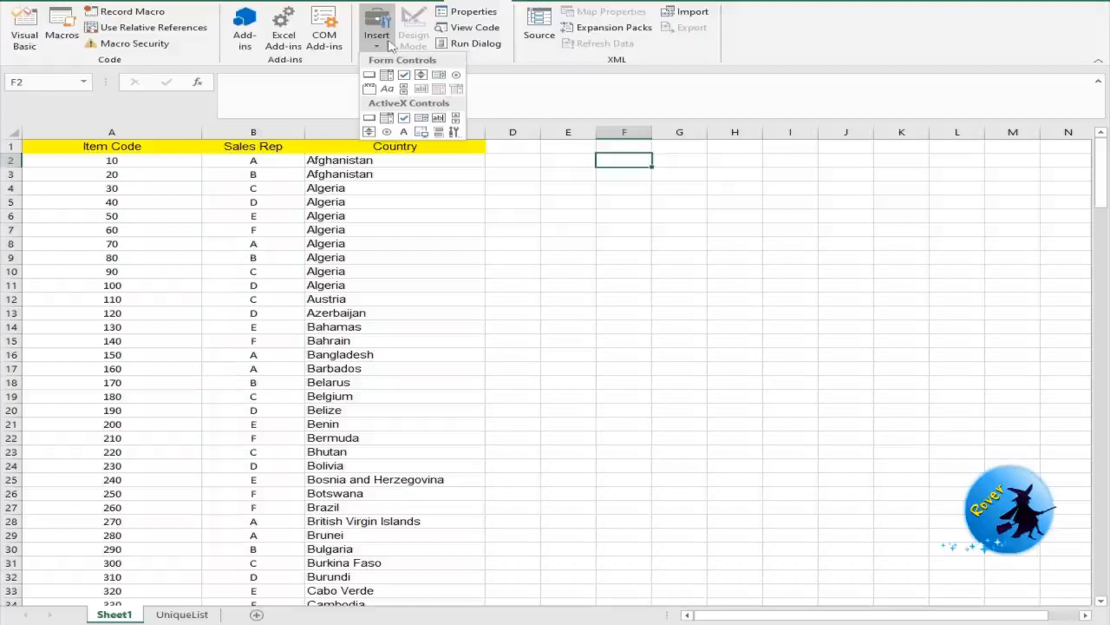
click(387, 118)
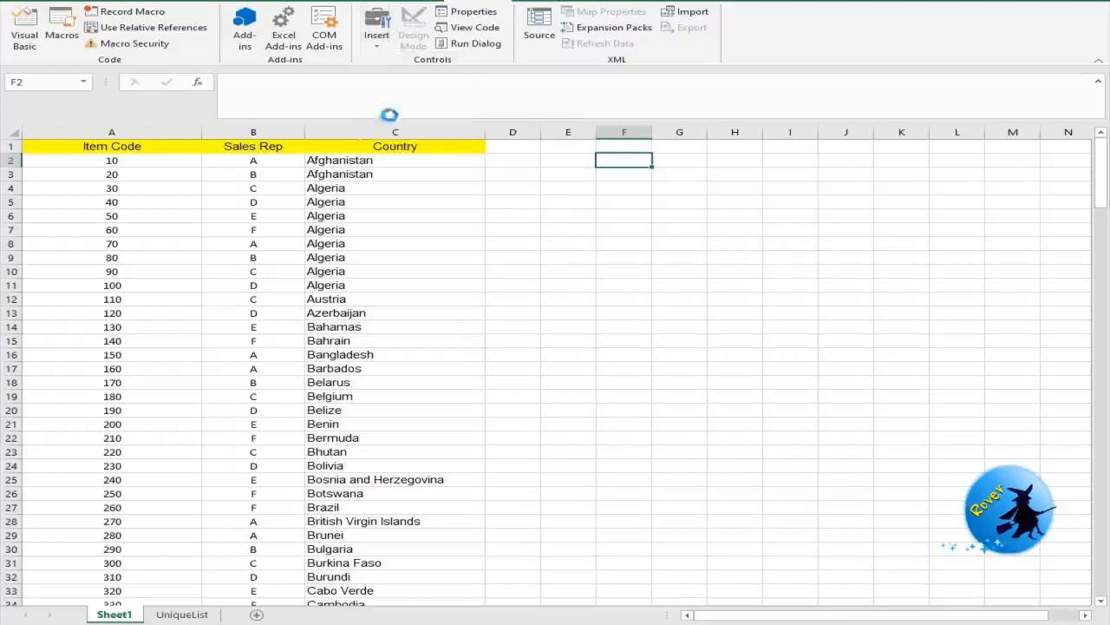
drag(626, 161, 811, 190)
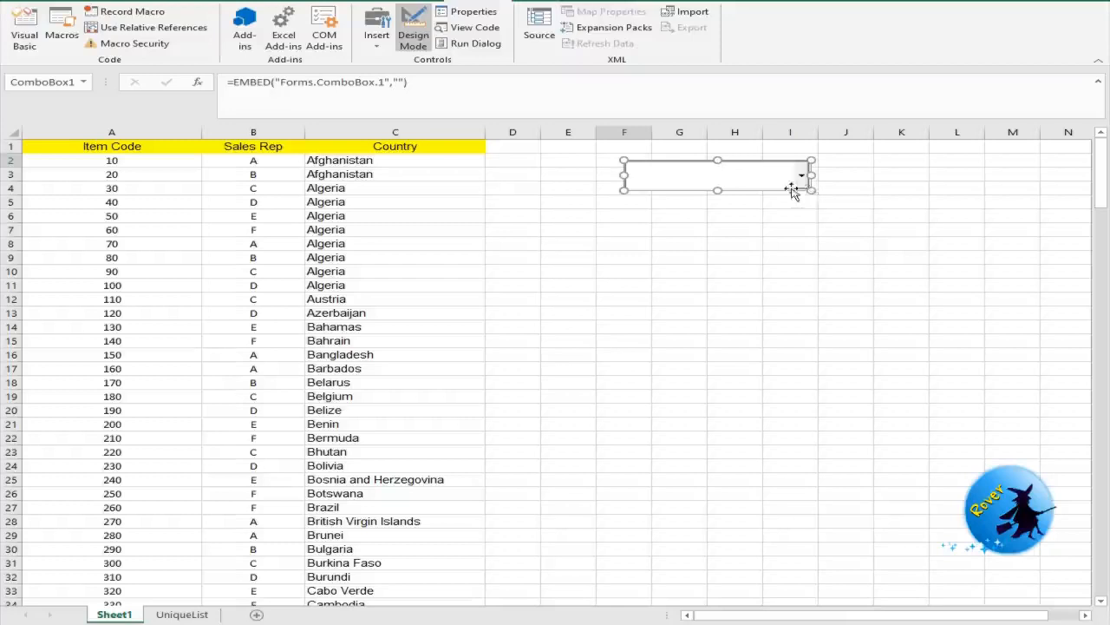
Set the combo box's LinkedCell property to K2 and its ListFillRange property to CountryList
right_click(792, 191)
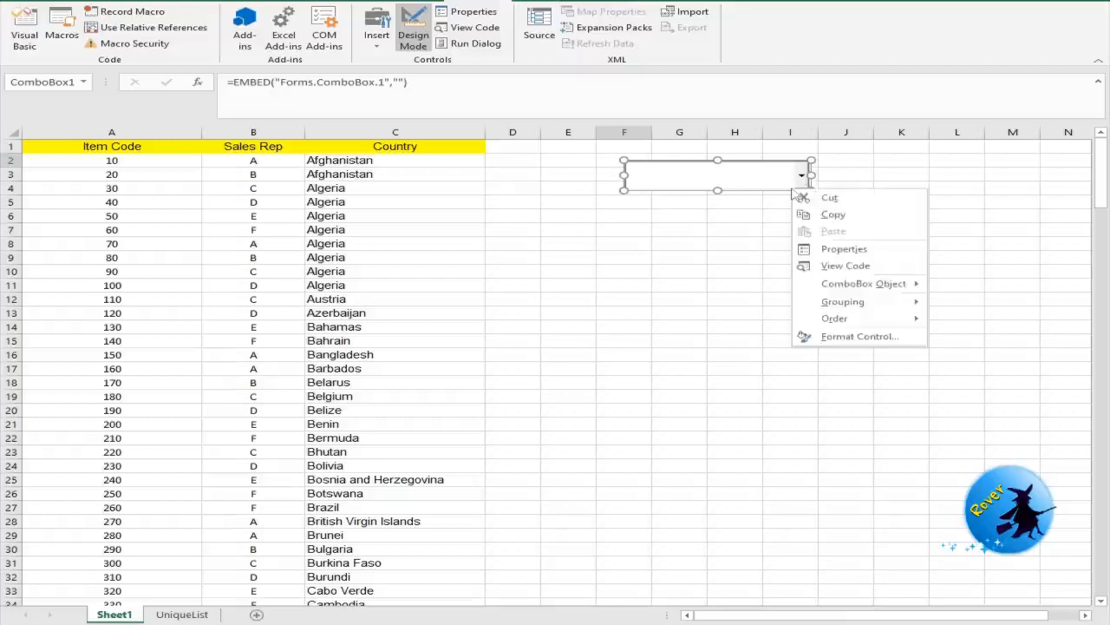
click(846, 249)
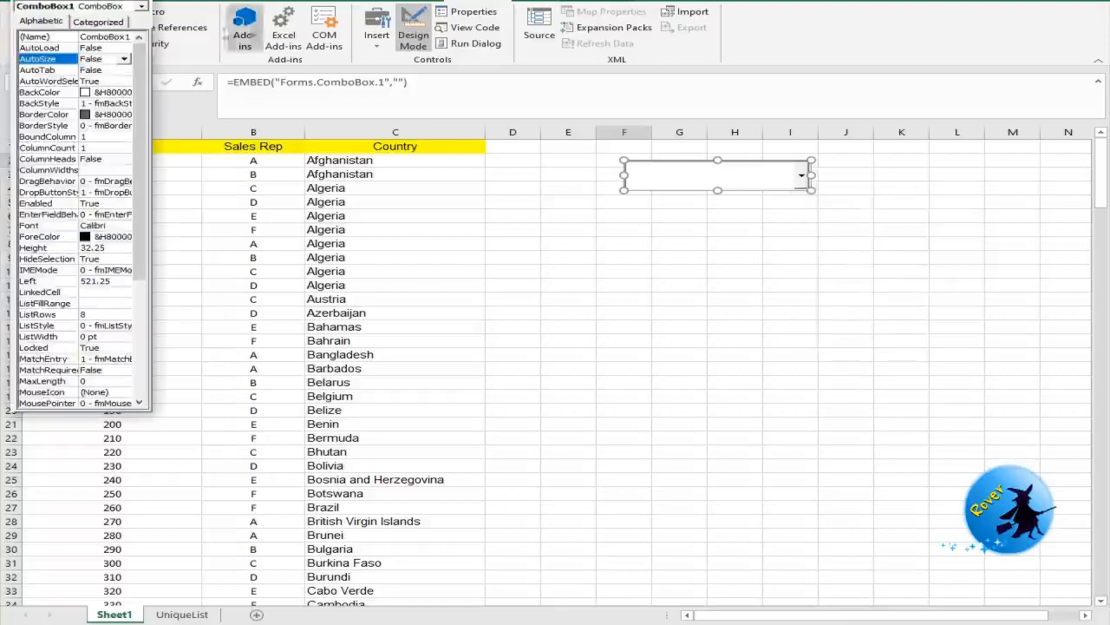
drag(160, 174, 328, 168)
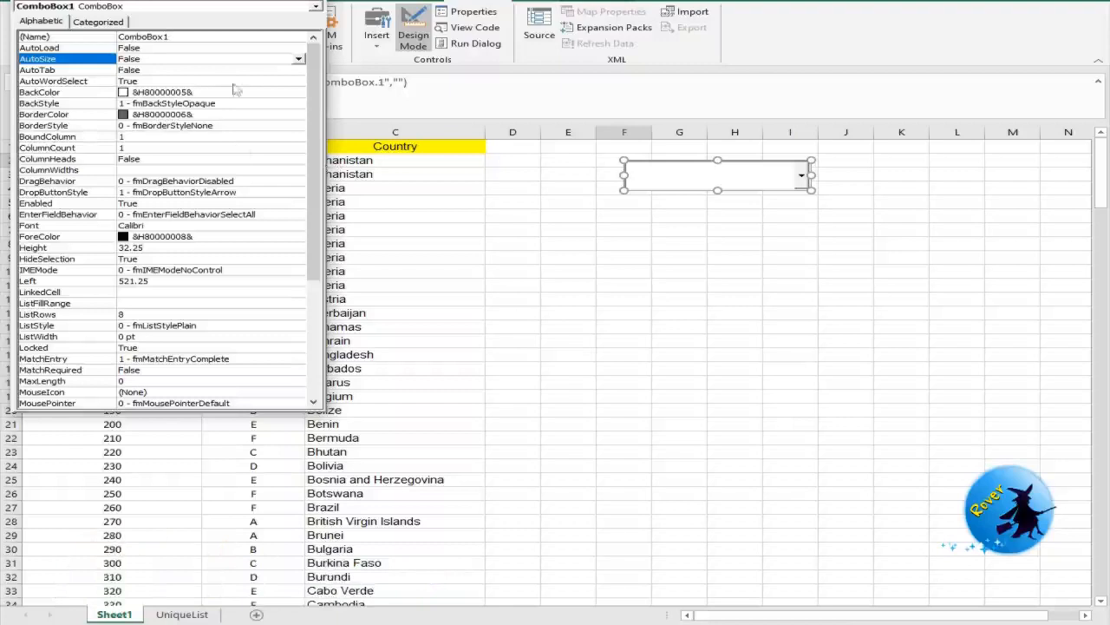
drag(314, 69, 320, 132)
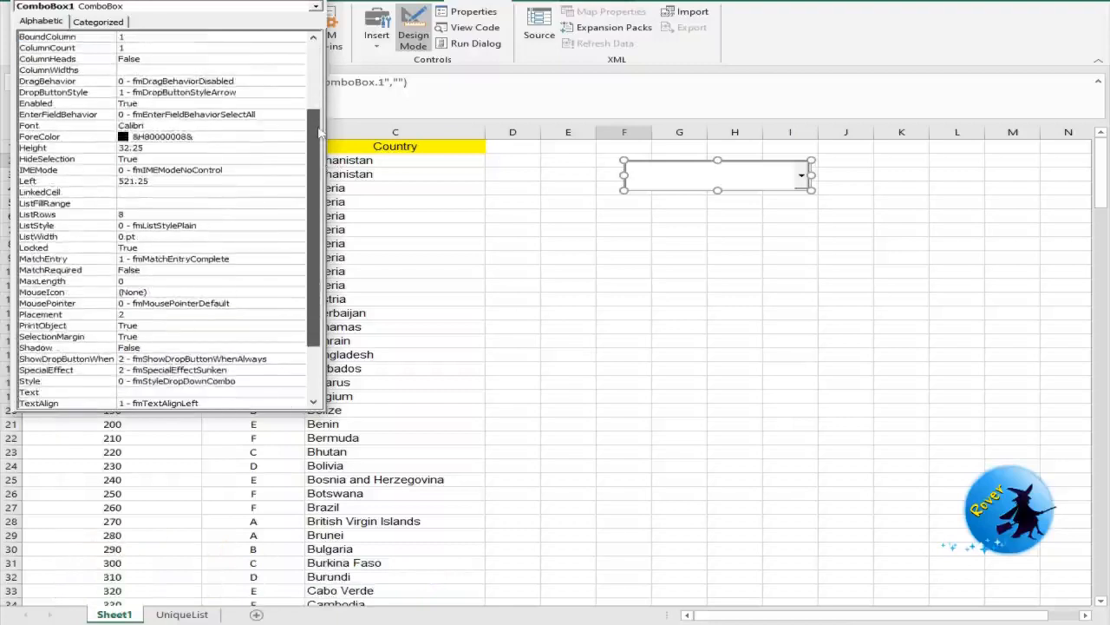
click(175, 192)
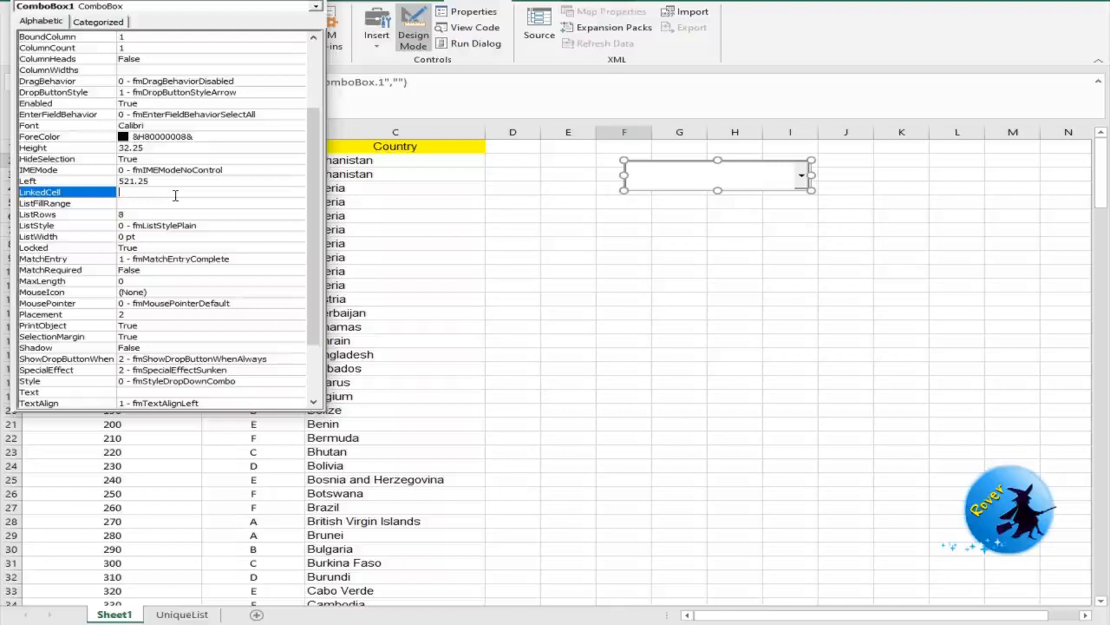
text(K2)
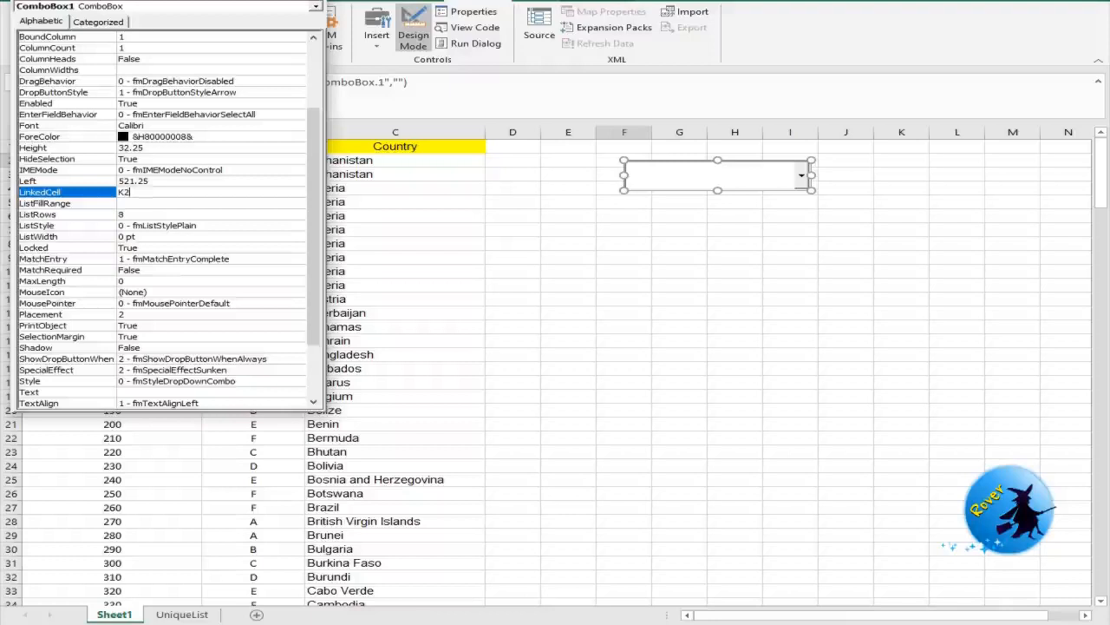
click(169, 205)
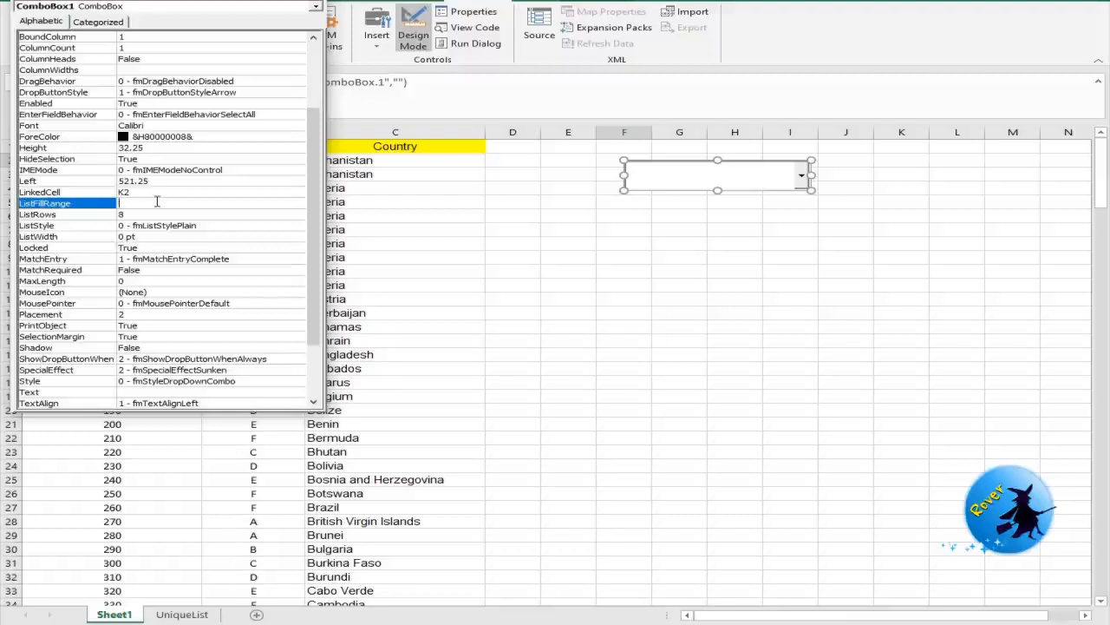
text(CountryList)
Set the combo box's MatchEntry property to 2 - fmMatchEntryNone and close its properties
click(245, 262)
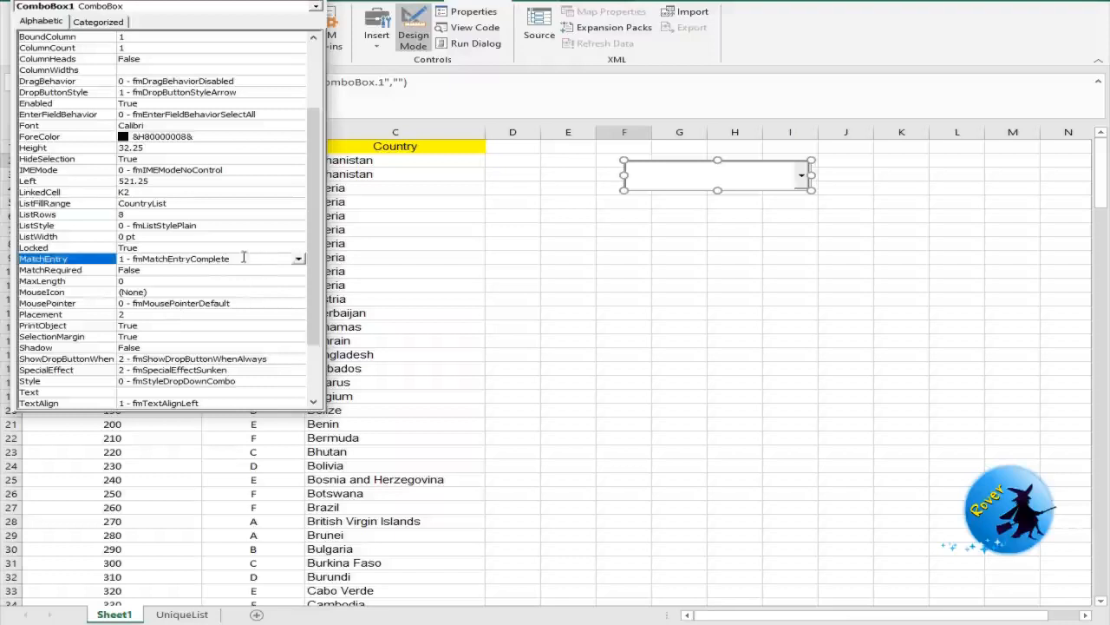
click(299, 260)
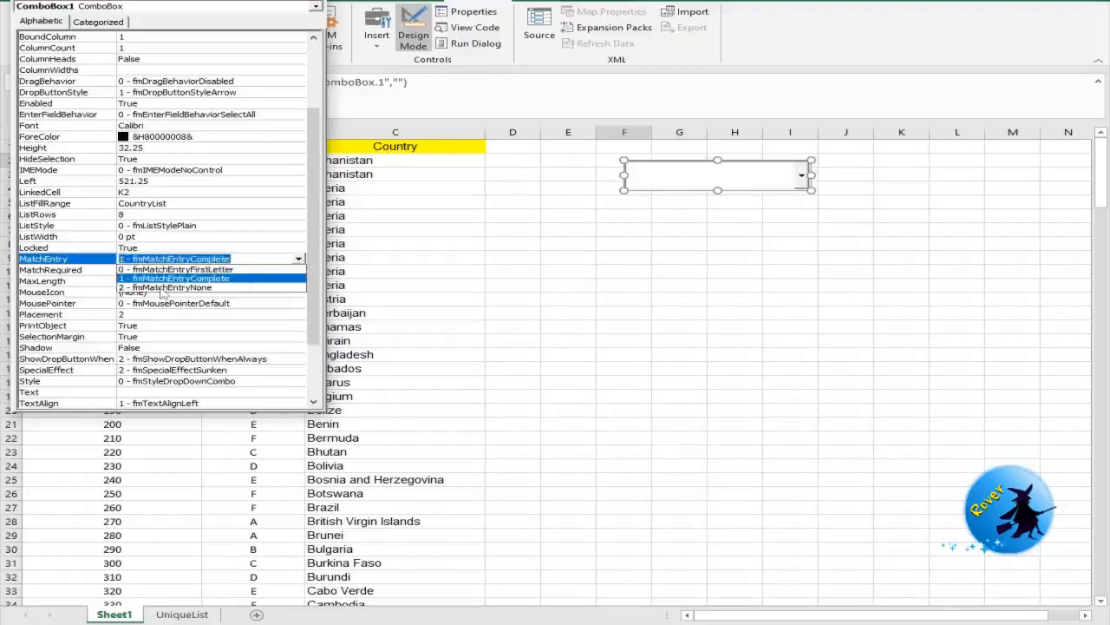
click(162, 287)
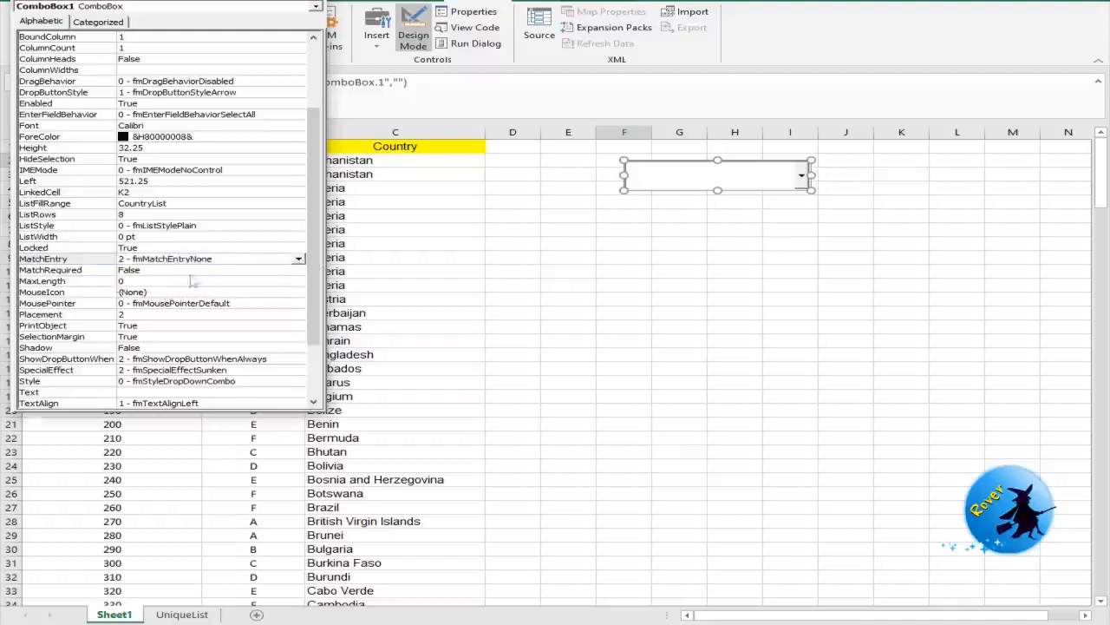
click(298, 259)
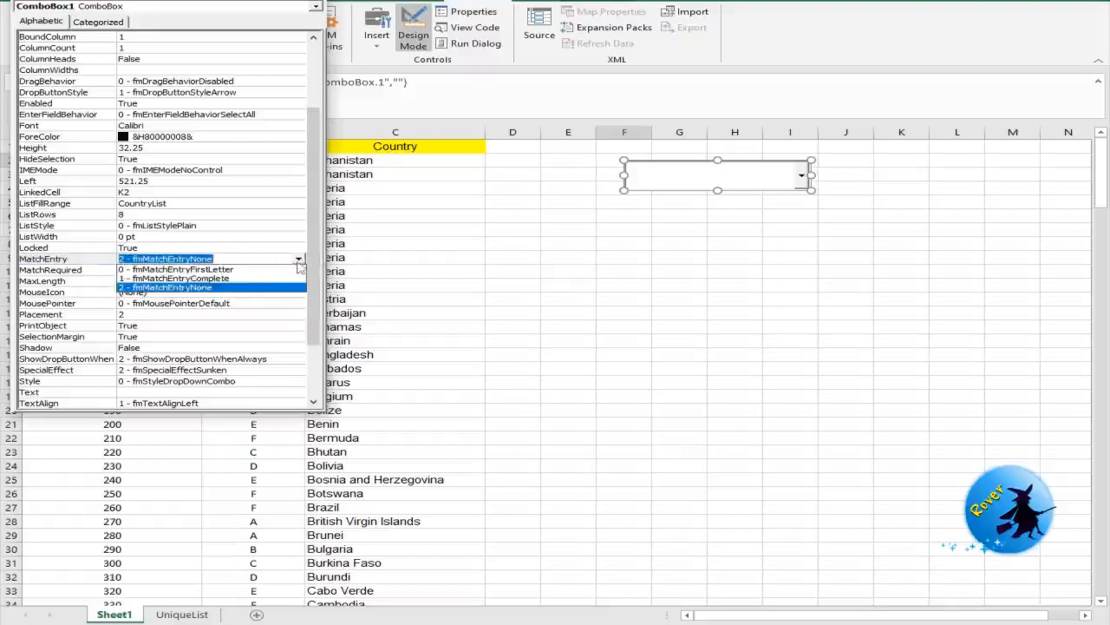
click(244, 288)
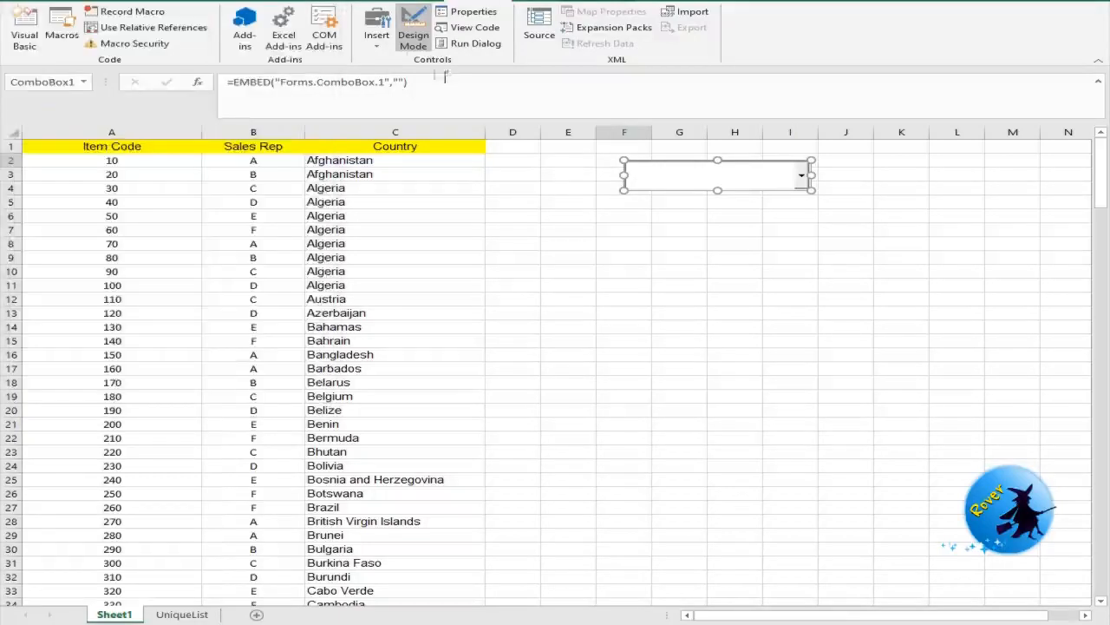
Turn off Design Mode and expand the combo box's country list to test it
click(413, 40)
click(569, 230)
click(802, 175)
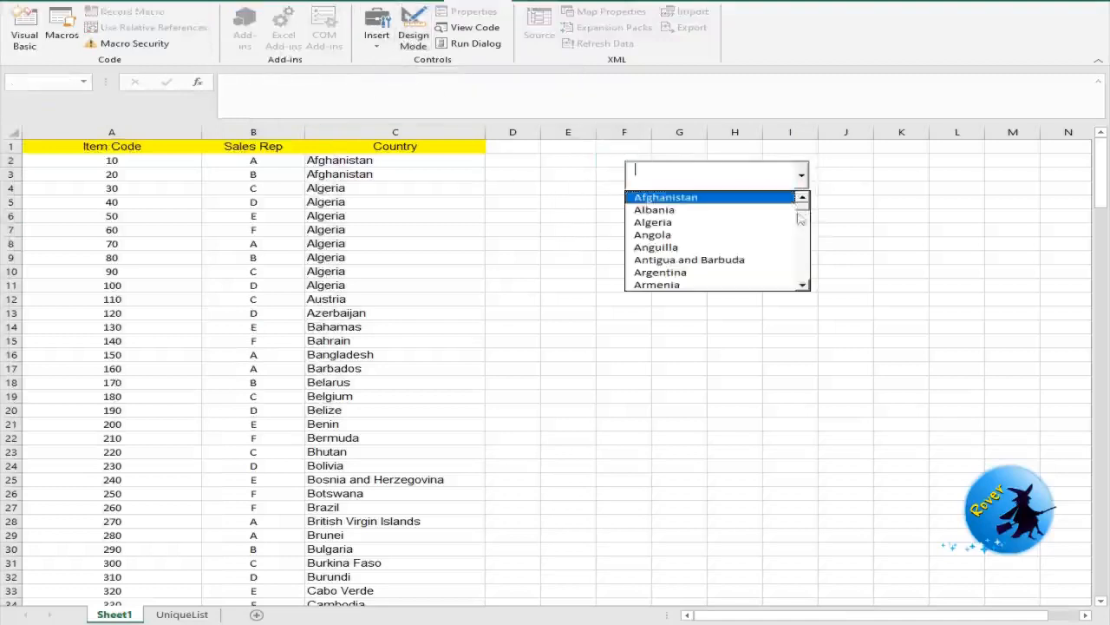
Choose Burkina Faso from further down the combo box's country list
click(805, 287)
click(804, 287)
click(803, 287)
click(803, 287)
click(803, 287)
click(803, 287)
click(804, 288)
click(803, 287)
click(803, 287)
click(725, 221)
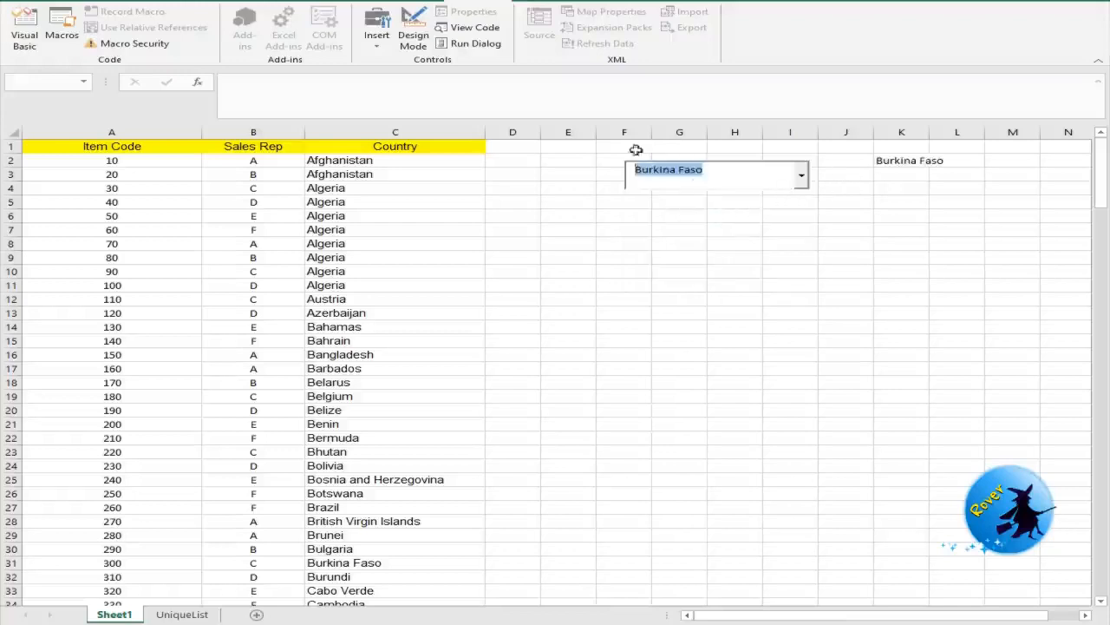
Test the combo box further by choosing Cameroon, followed by Chile, from its country list
click(800, 178)
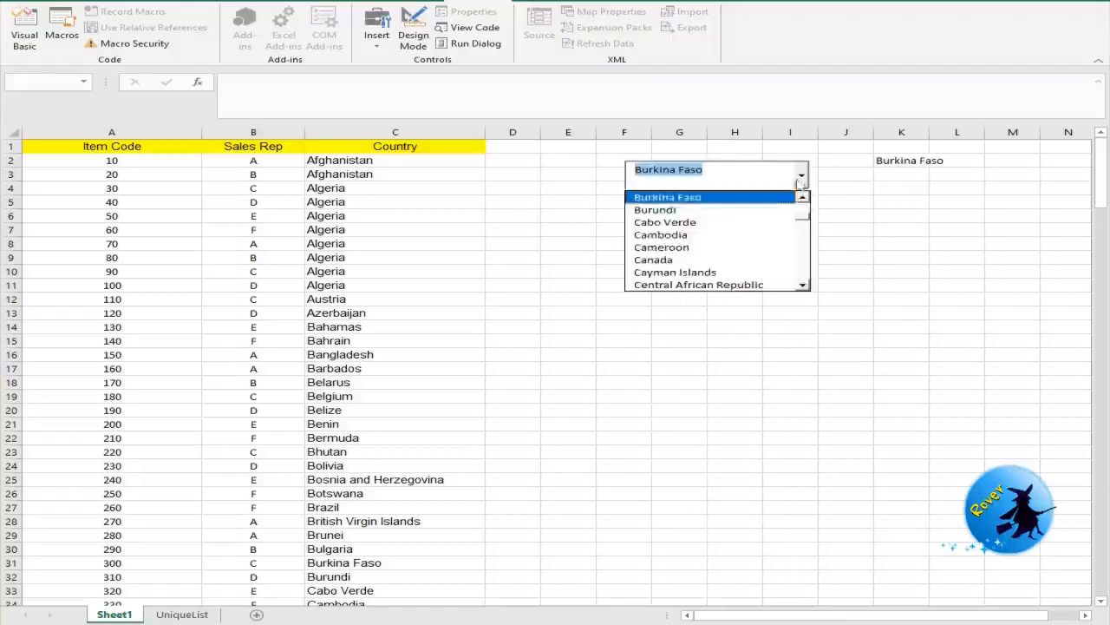
click(739, 249)
click(800, 178)
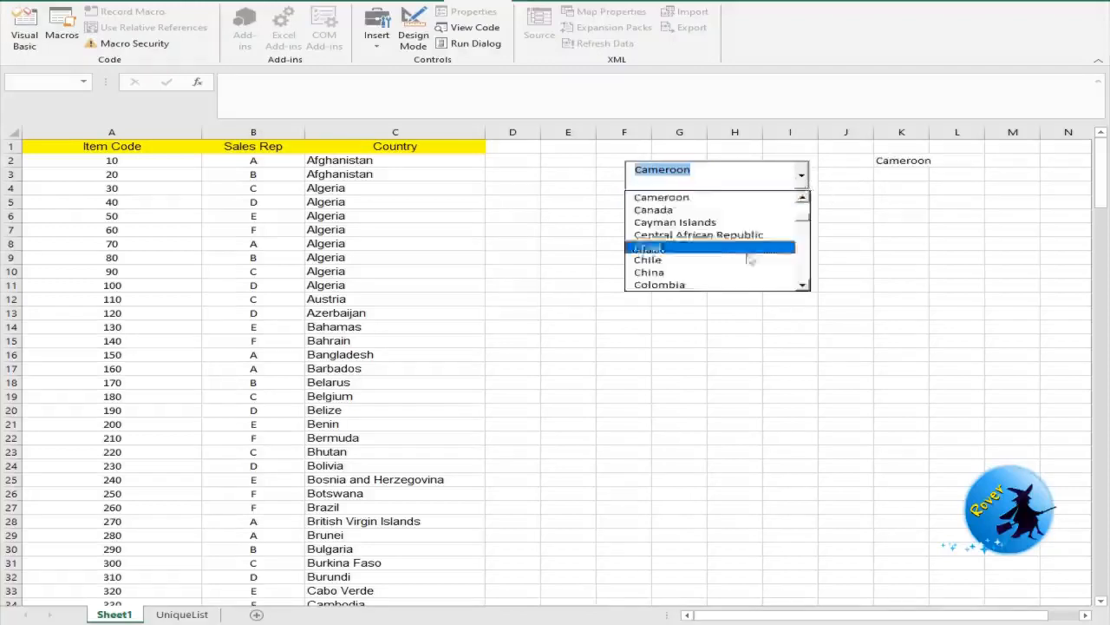
click(751, 259)
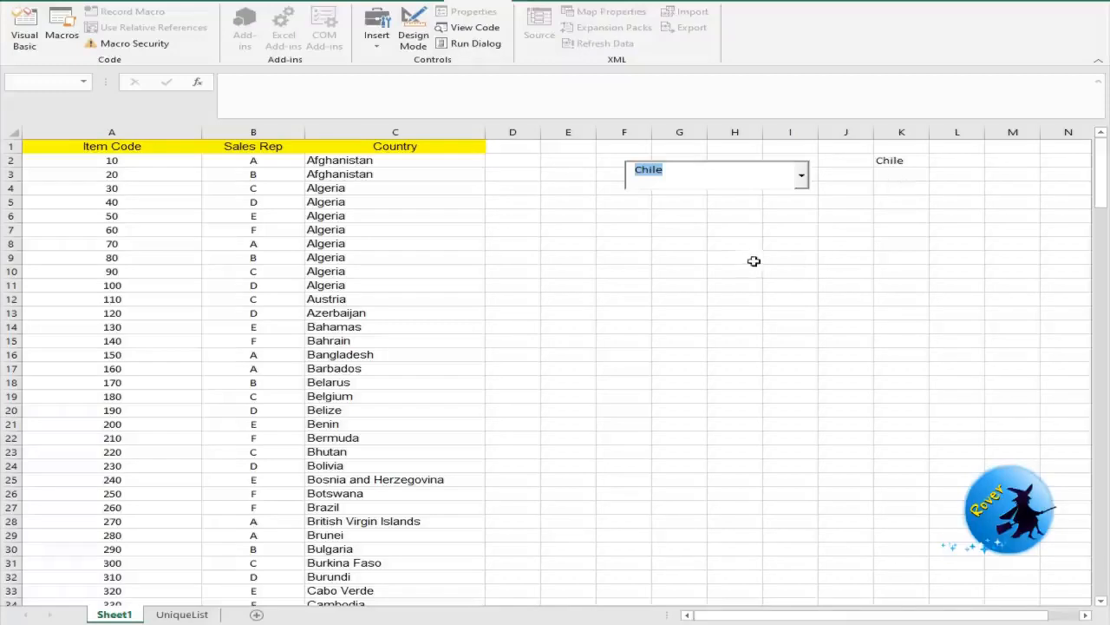
Widen the helper columns beside the Country data and enter the header Help01 in D1
drag(489, 127, 595, 132)
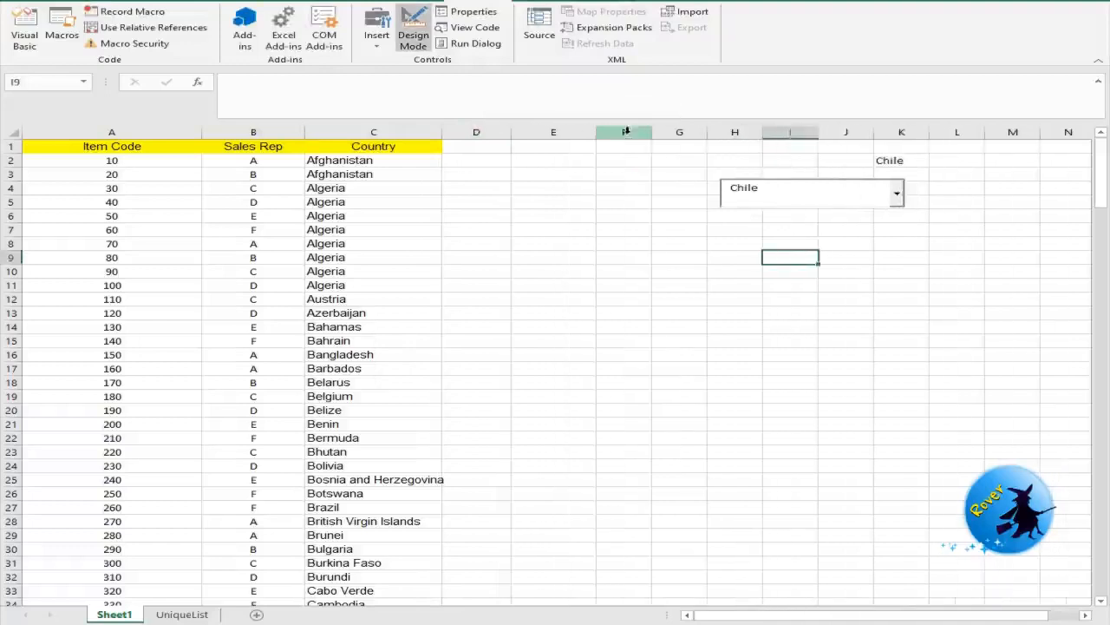
click(487, 146)
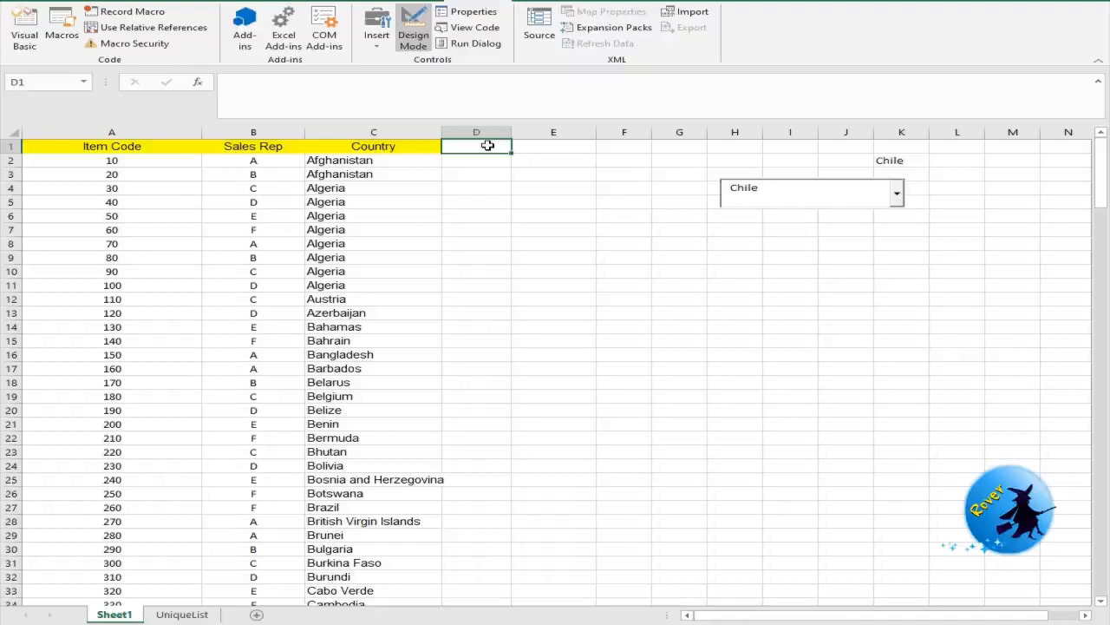
text(H)
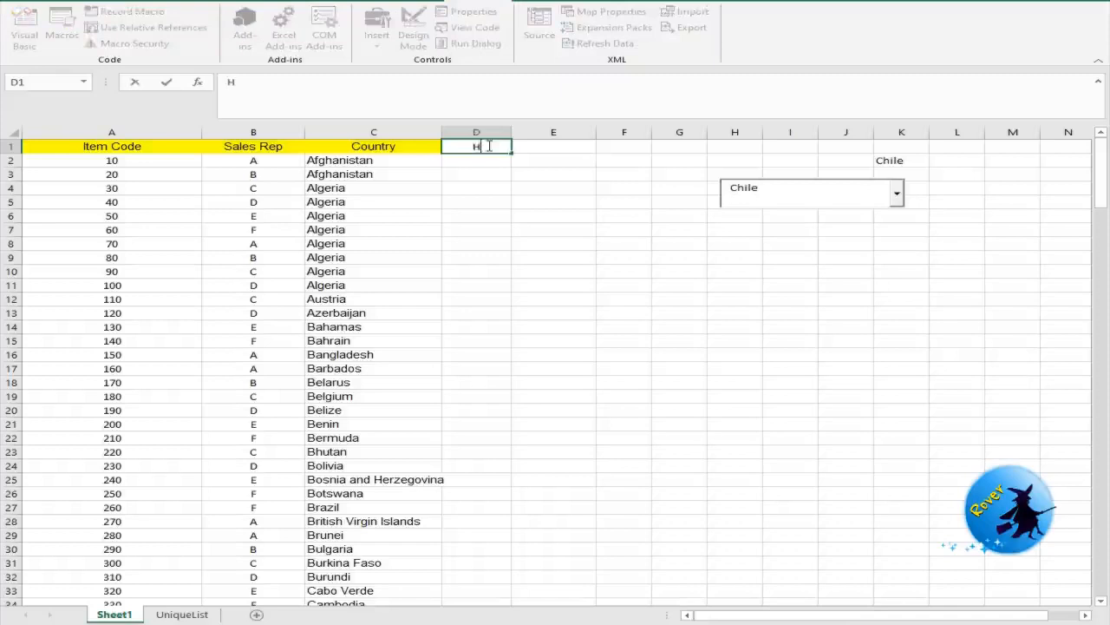
text(elp01)
click(524, 220)
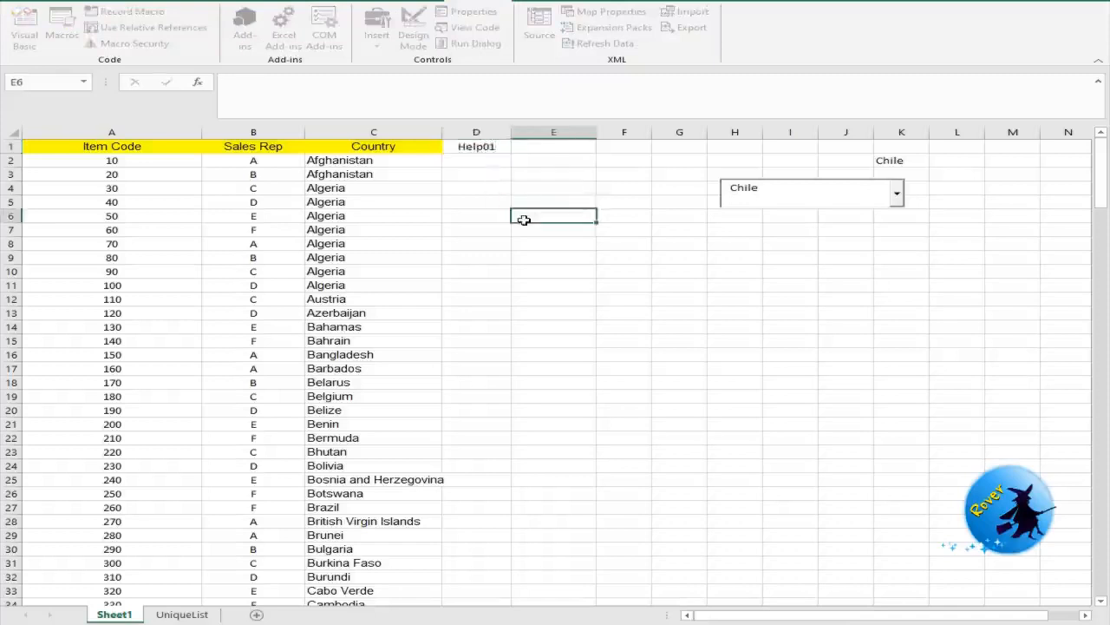
Number the data rows under Help01 by entering 1, 2 and 3 in D2:D4 and filling the series down
click(487, 166)
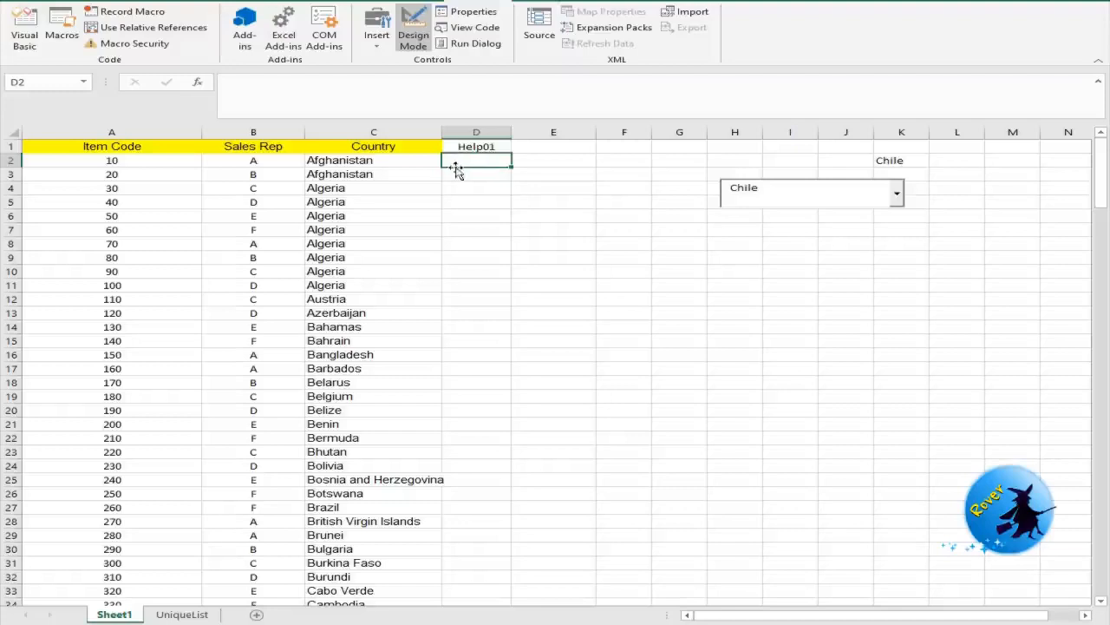
text(1)
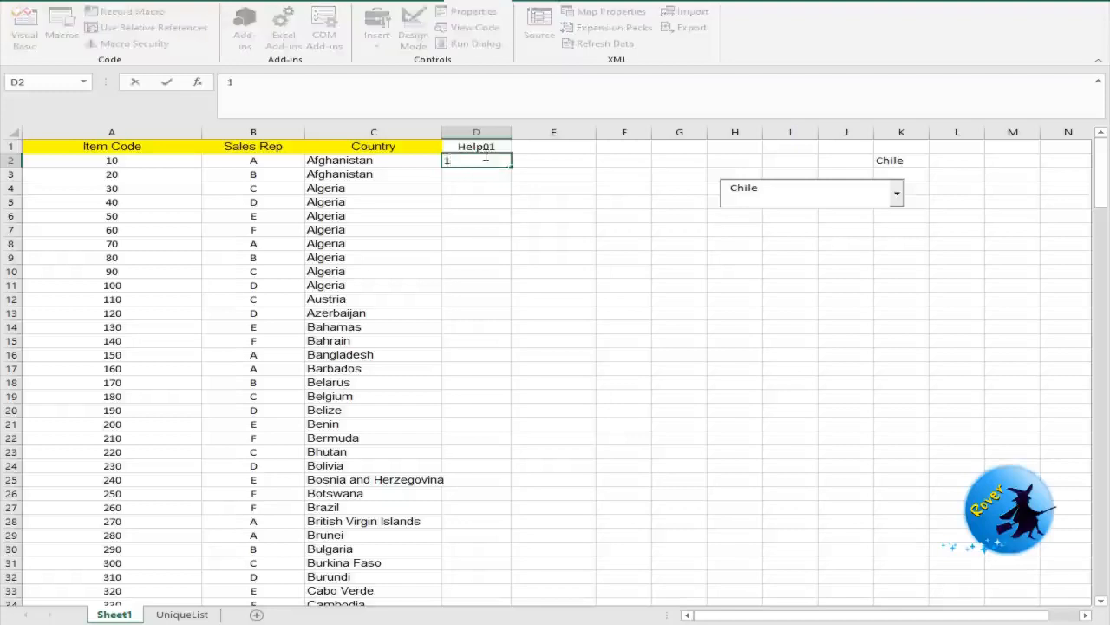
key(Return)
text(2)
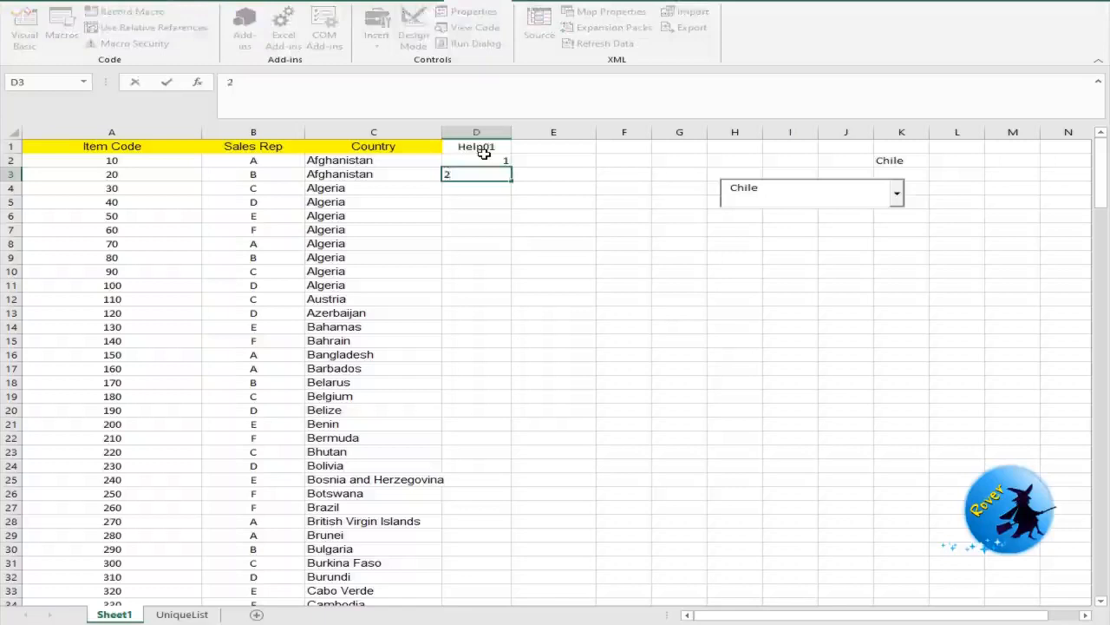
key(Return)
text(3)
click(483, 160)
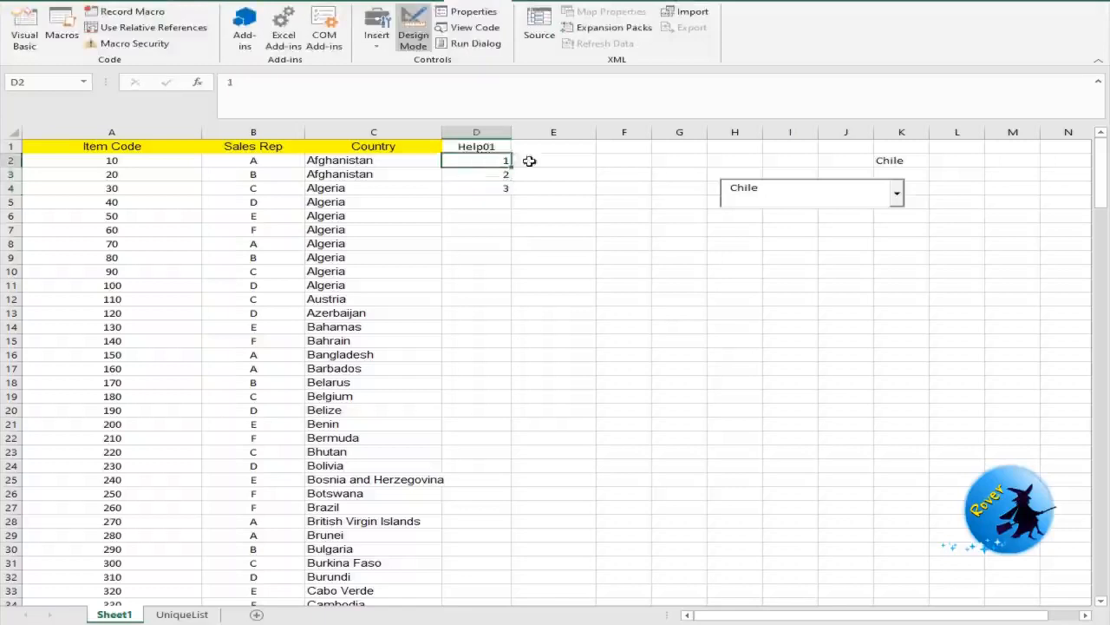
drag(481, 161, 515, 193)
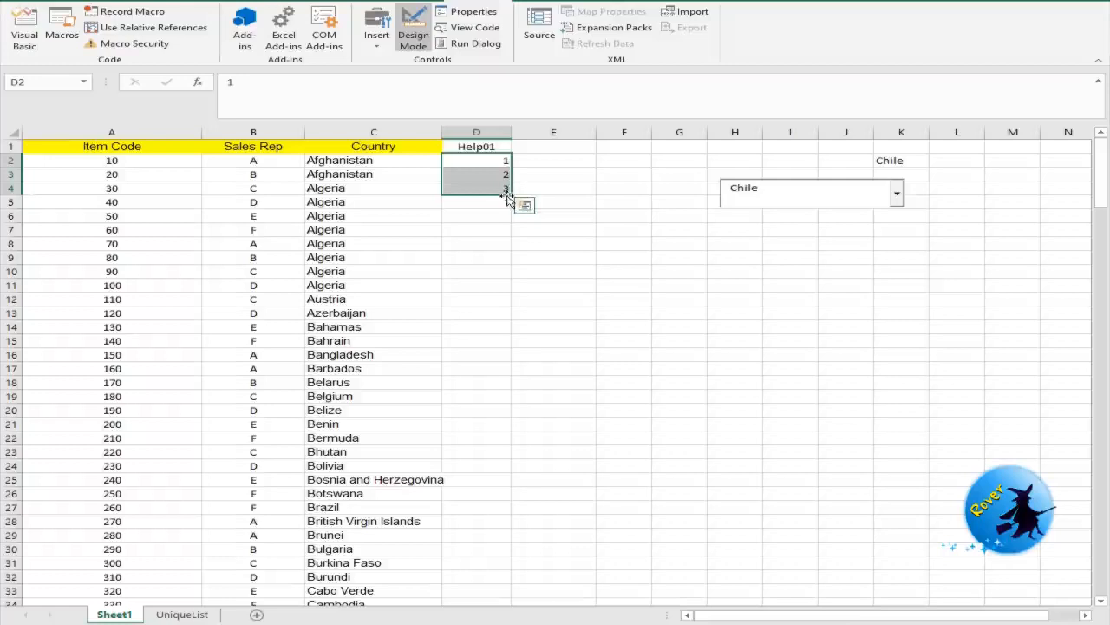
drag(511, 196, 507, 554)
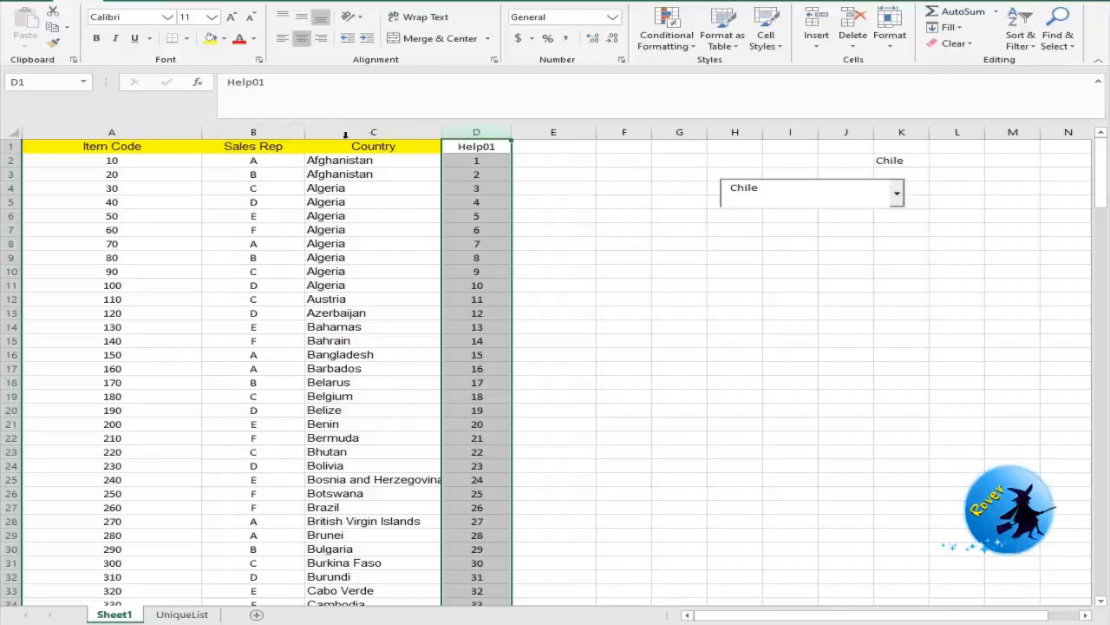
Color the Help01 header text in D1 red
click(581, 203)
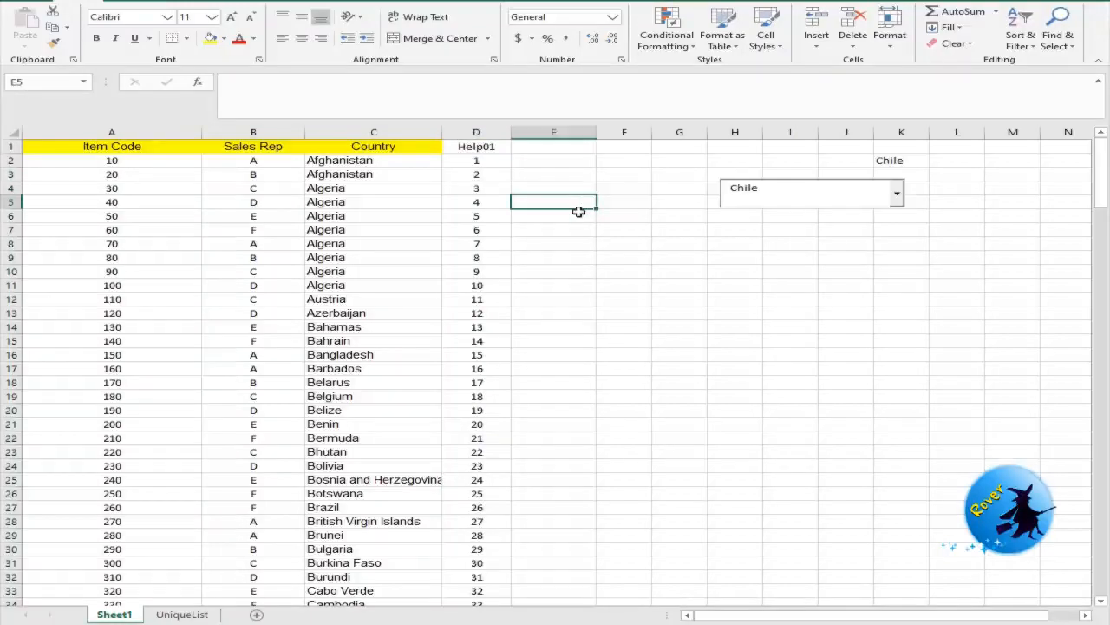
click(468, 148)
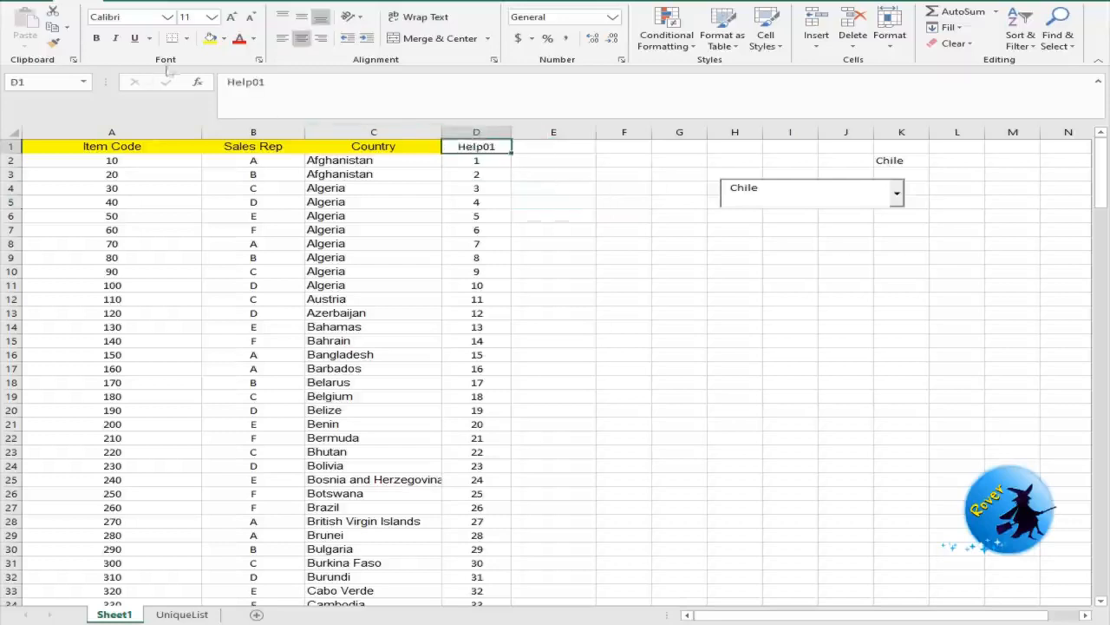
click(239, 38)
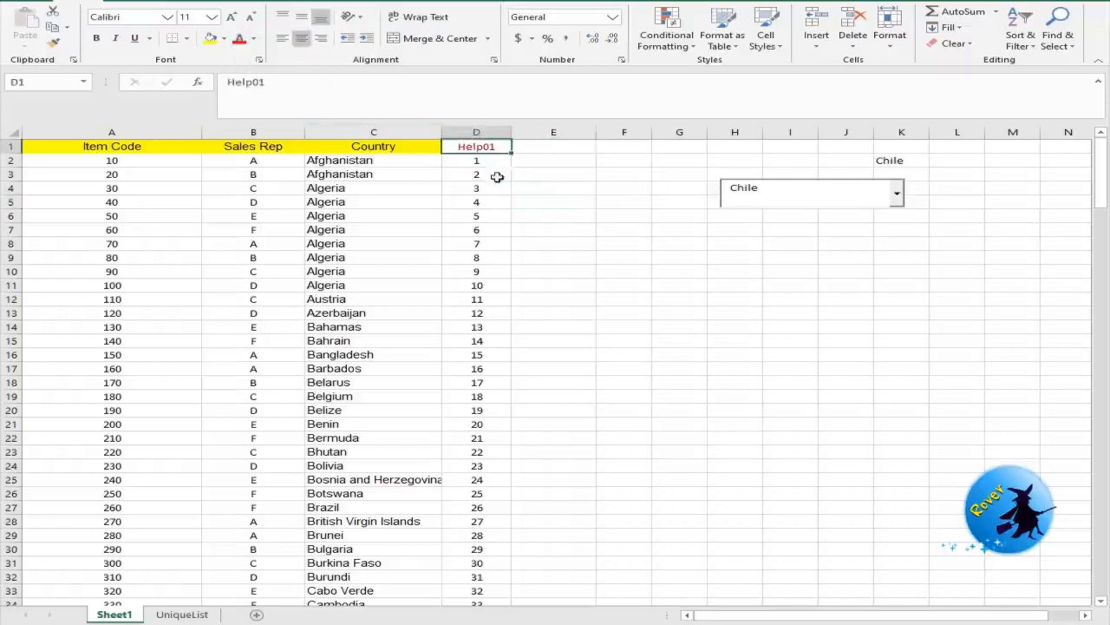
Enter the header Help02 in E1 and color its text red
click(546, 149)
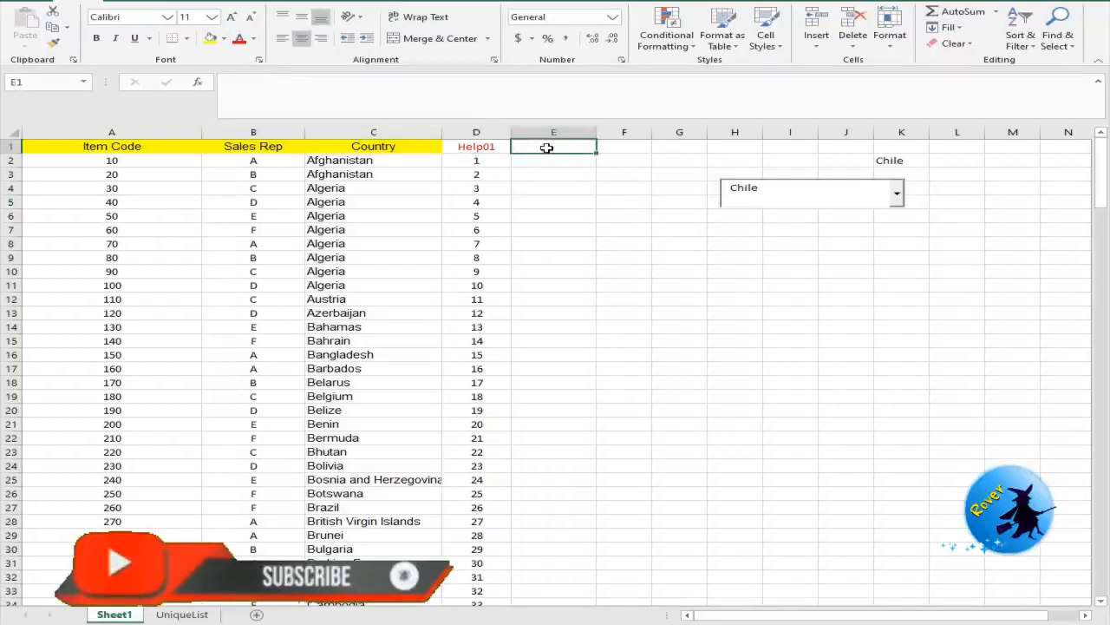
text(He)
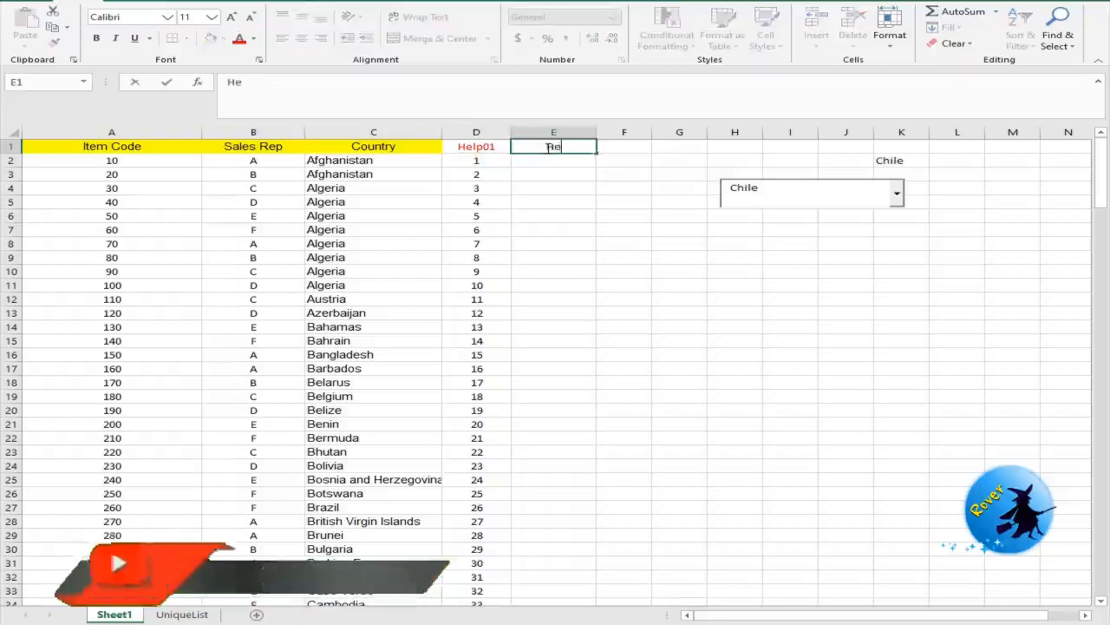
text(lo02)
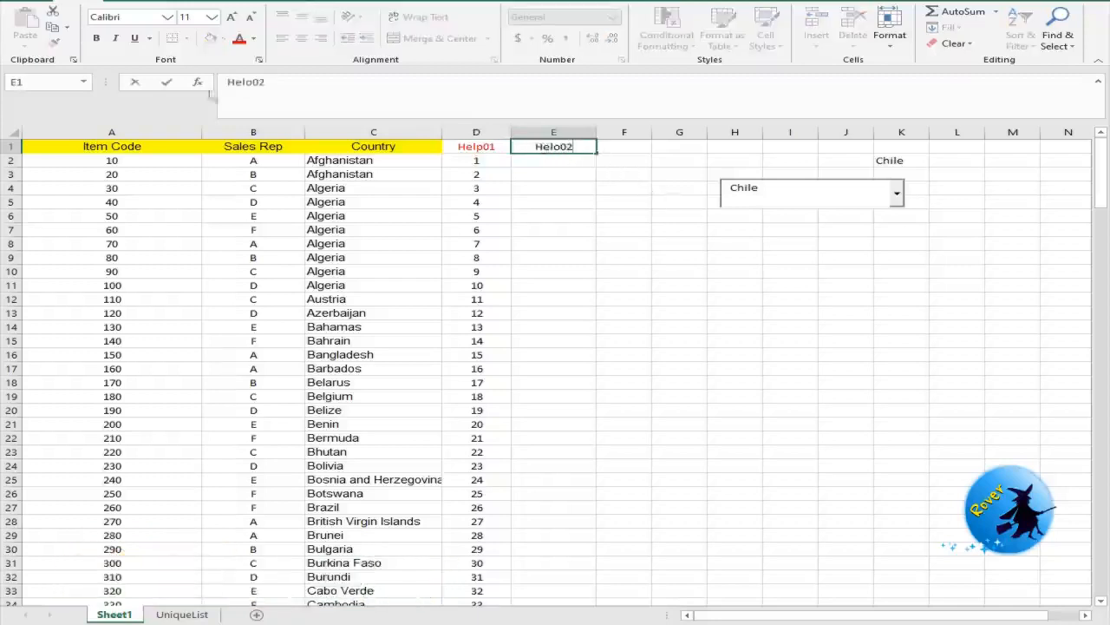
click(252, 82)
key(BackSpace)
text(p)
key(Return)
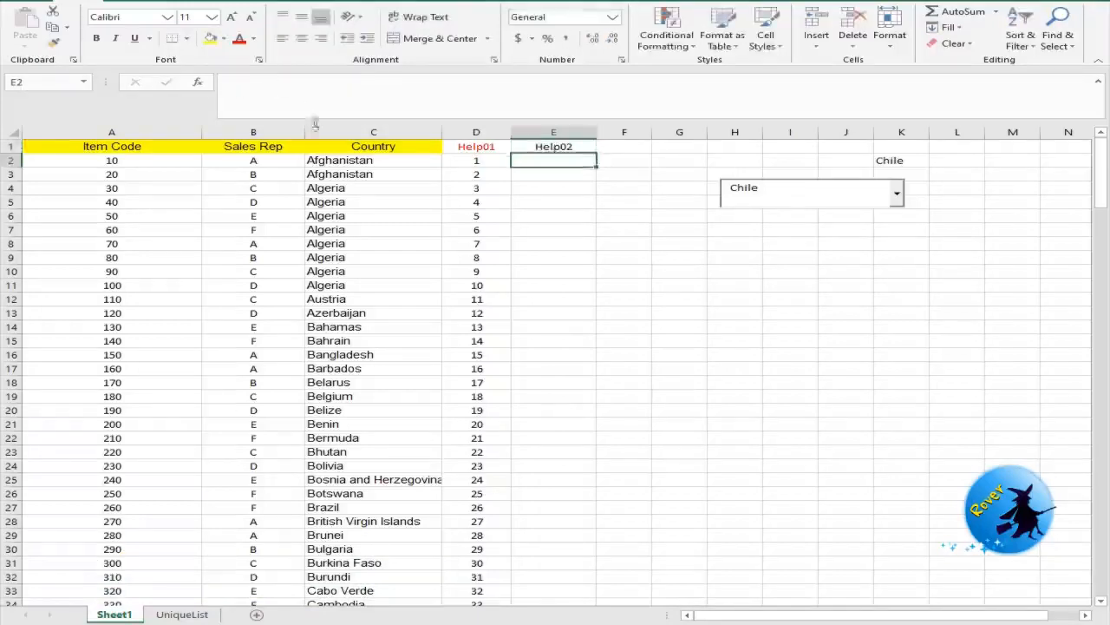
click(548, 147)
click(240, 39)
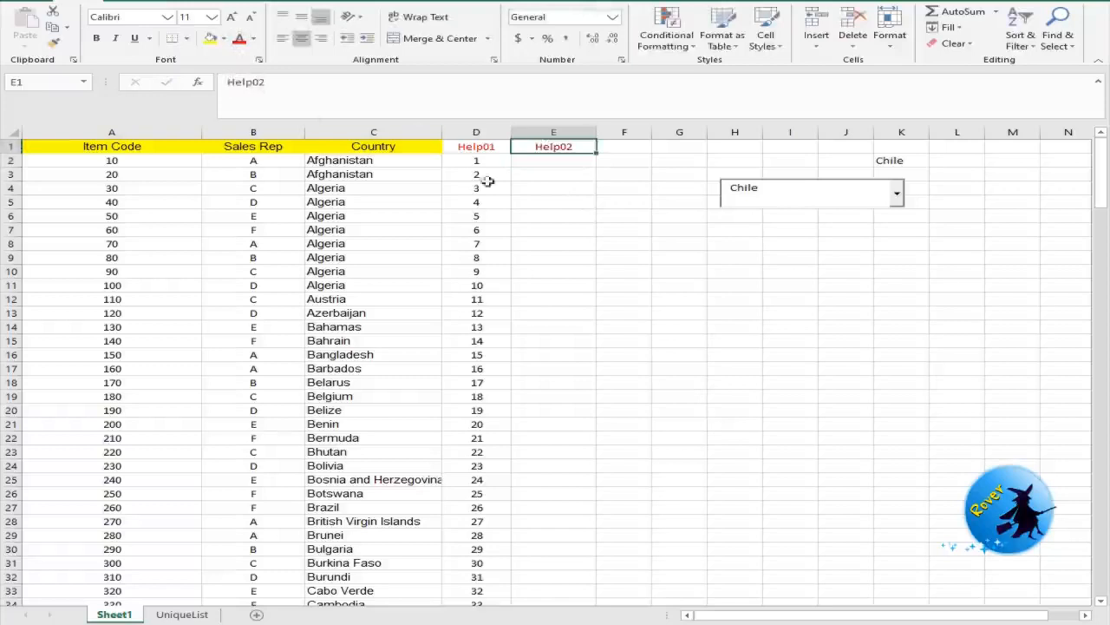
click(564, 217)
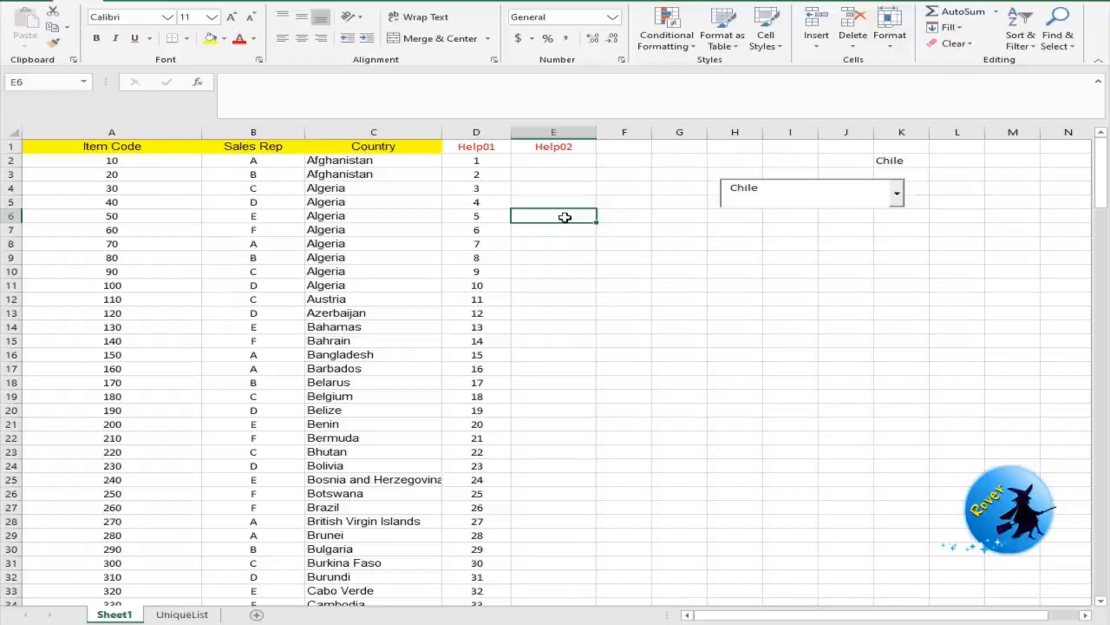
Enter the formula =IF(ISNUMBER(SEARCH($K$2,C2)),D2,"") in E2 under Help02
click(529, 163)
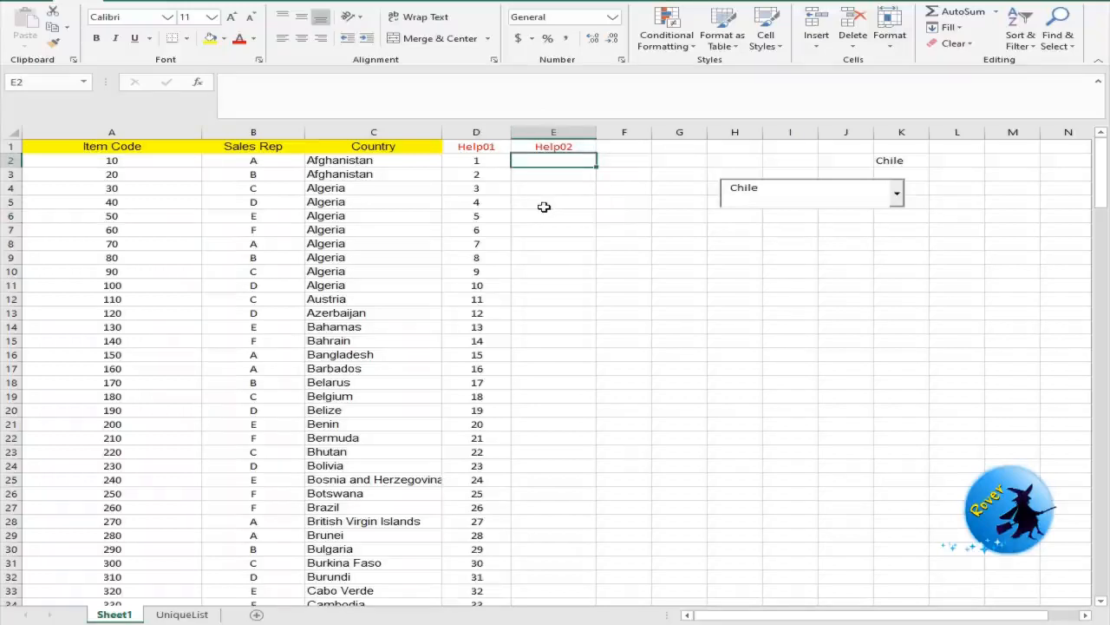
text(=)
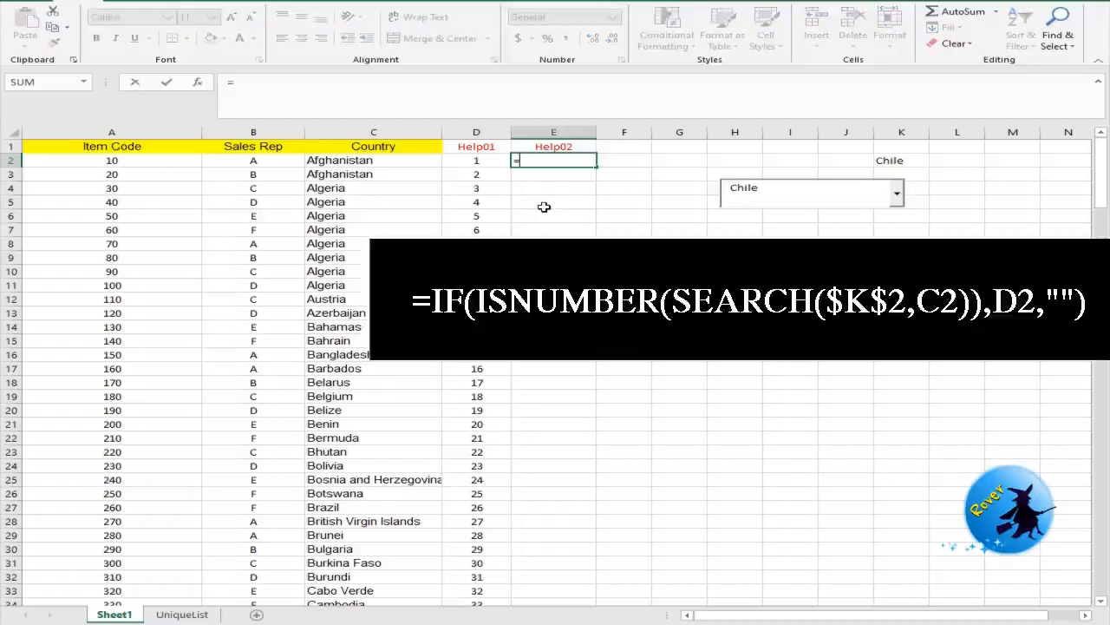
text(IF)
text(()
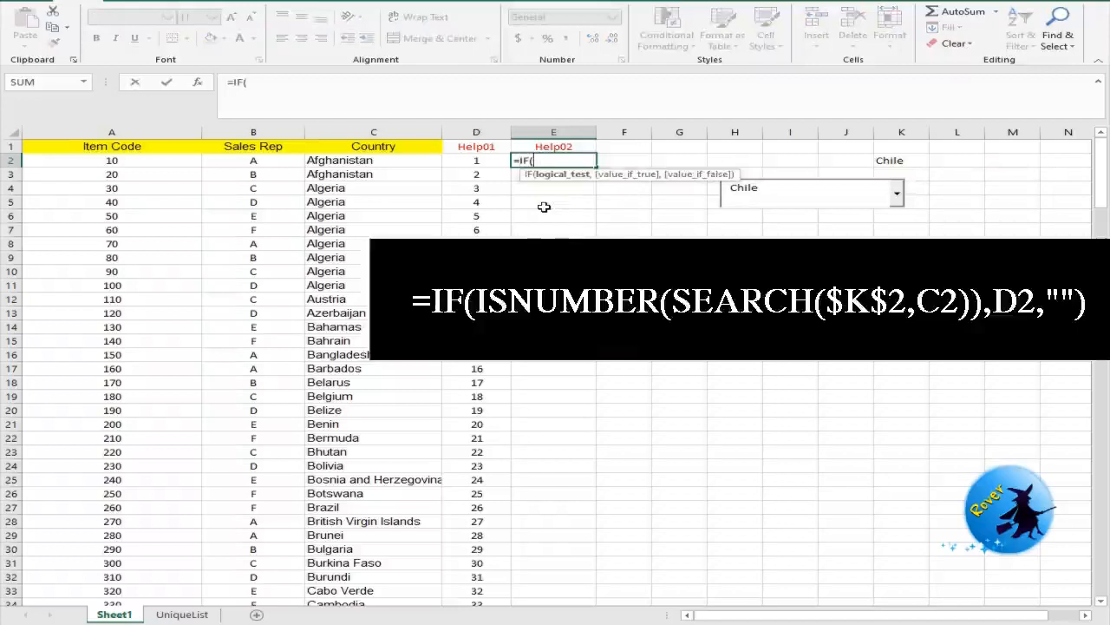
text(IS)
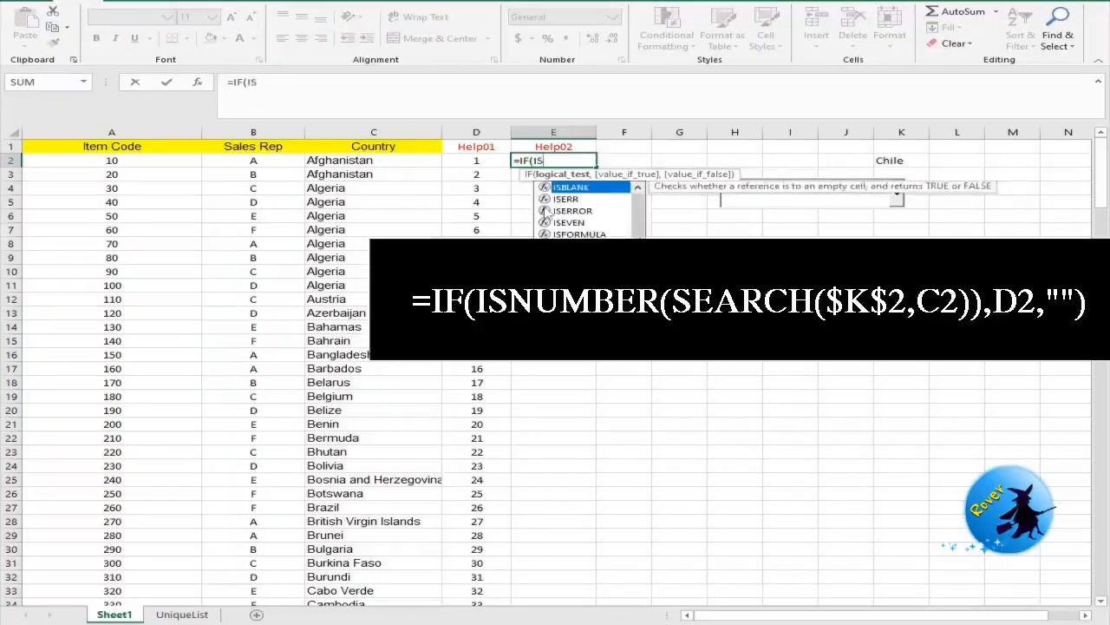
text(NUMBER)
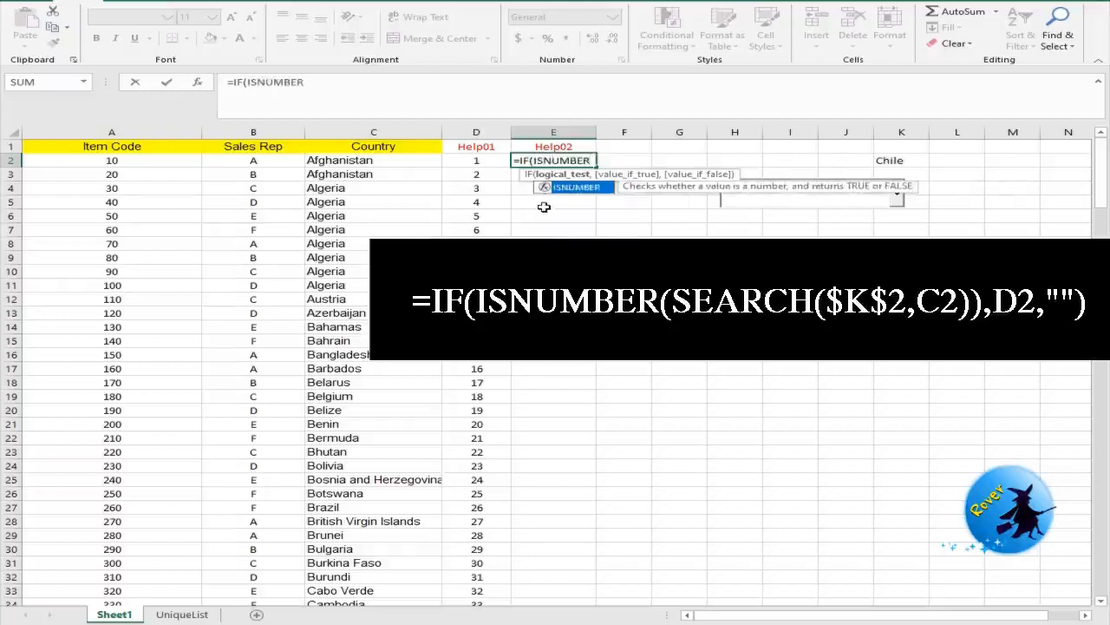
text((SEARCH)
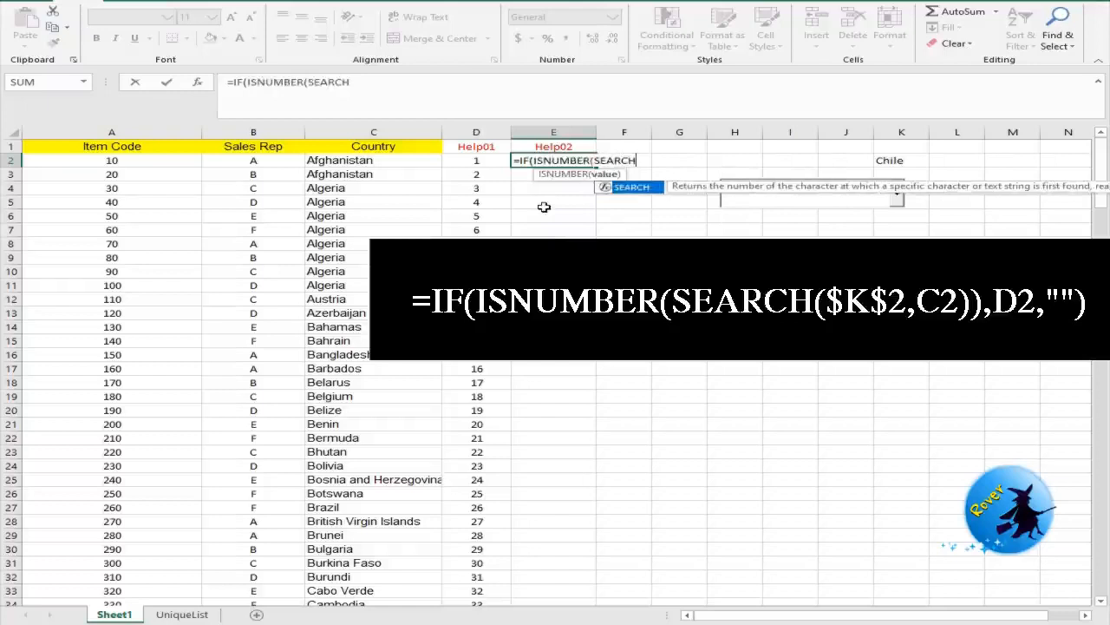
text(()
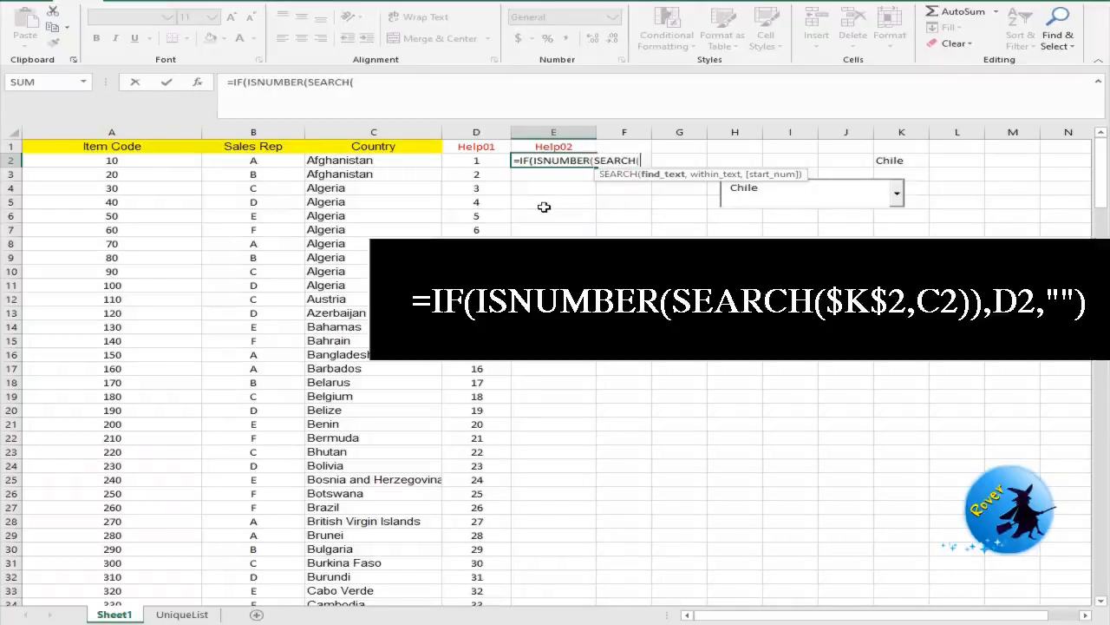
text($K2)
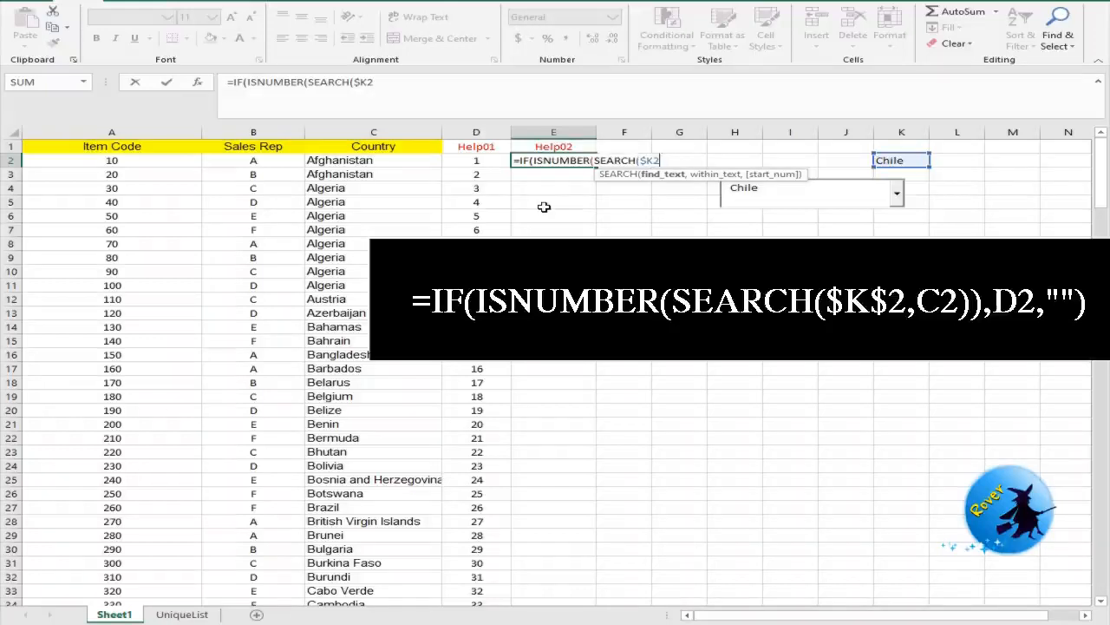
key(BackSpace)
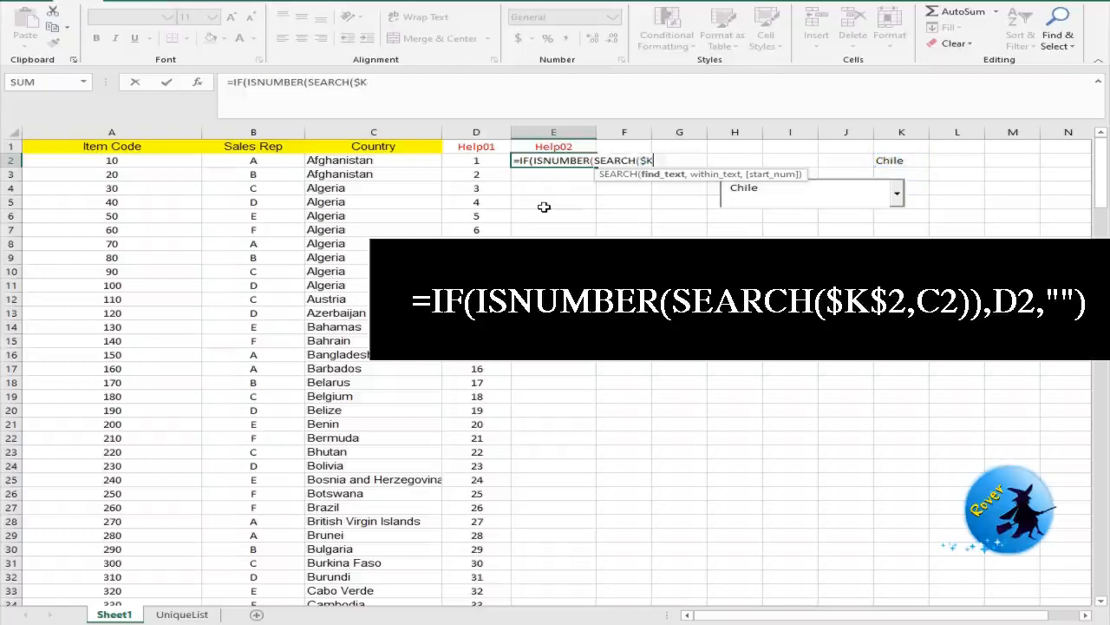
text($2)
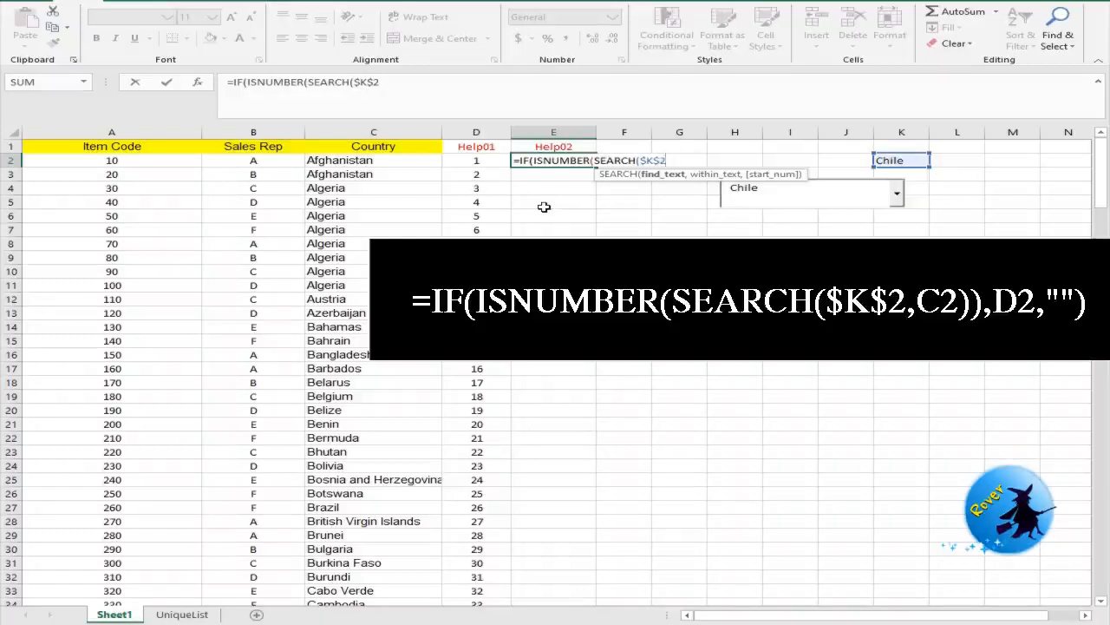
text(,)
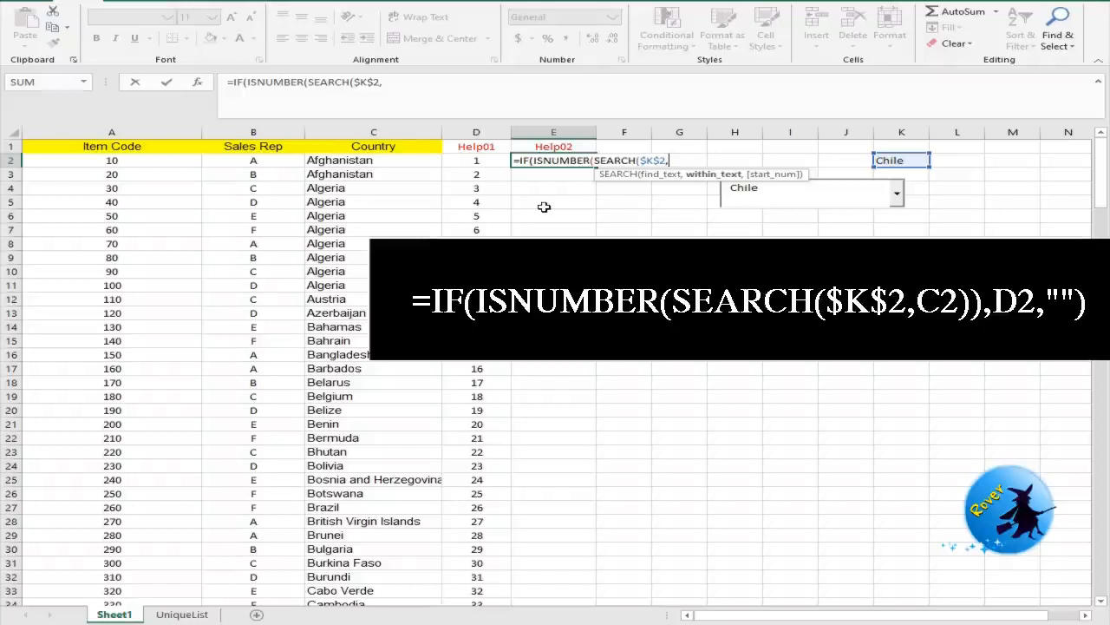
text(C2)
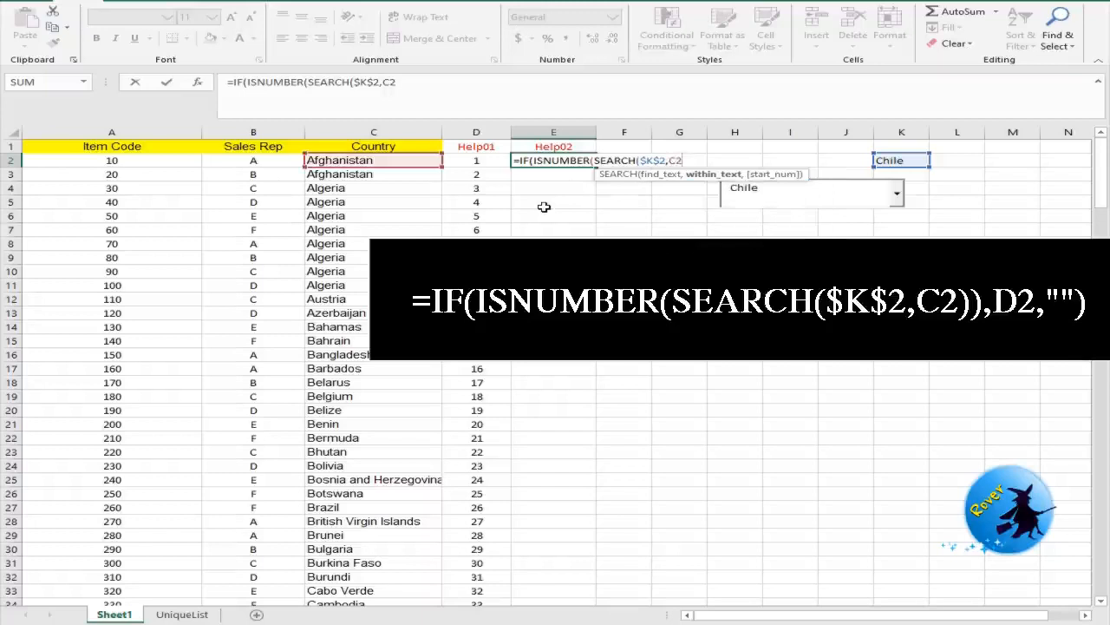
text()))
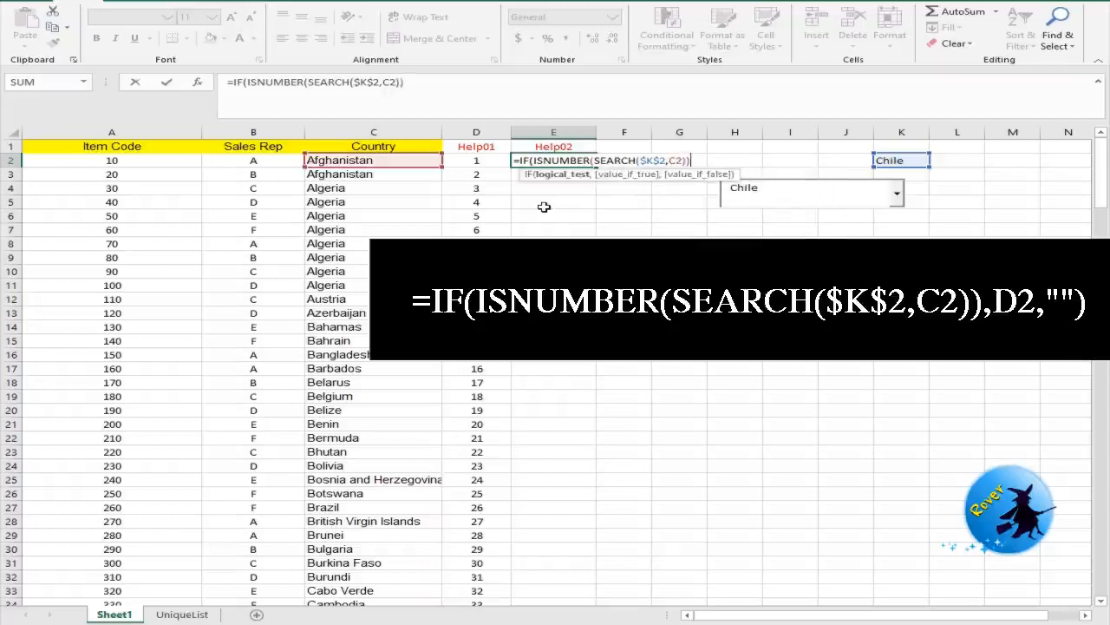
text(,)
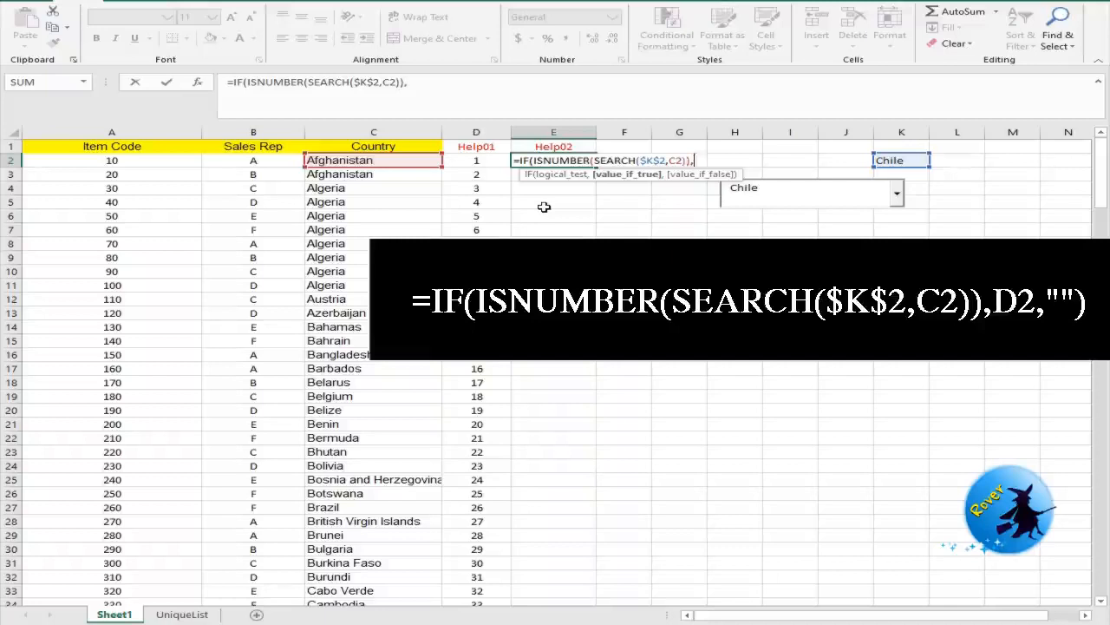
text(D)
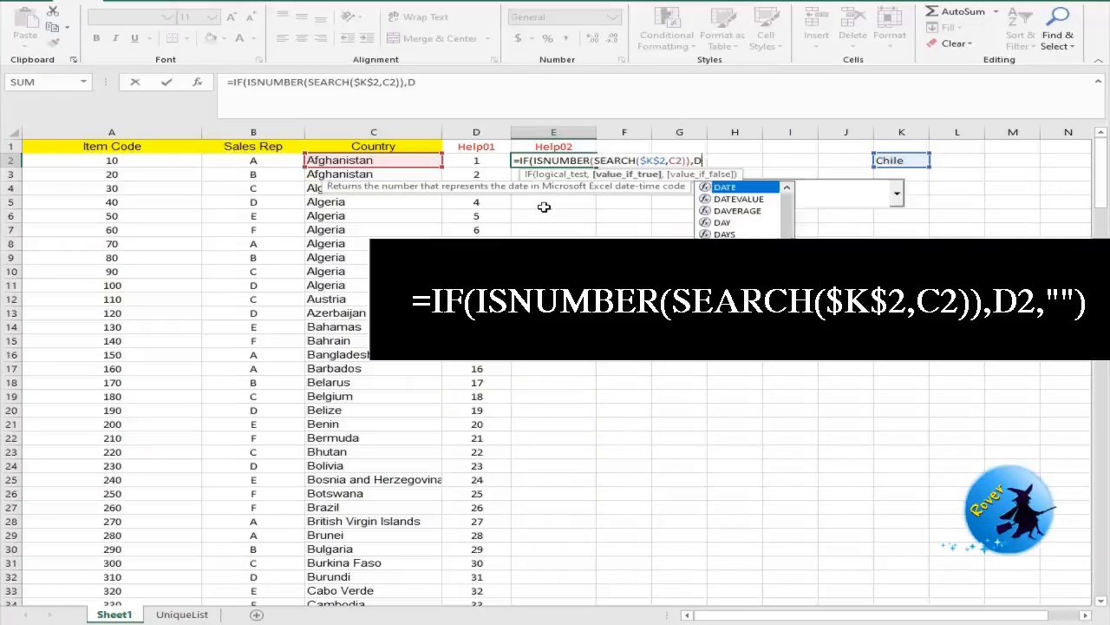
text(2)
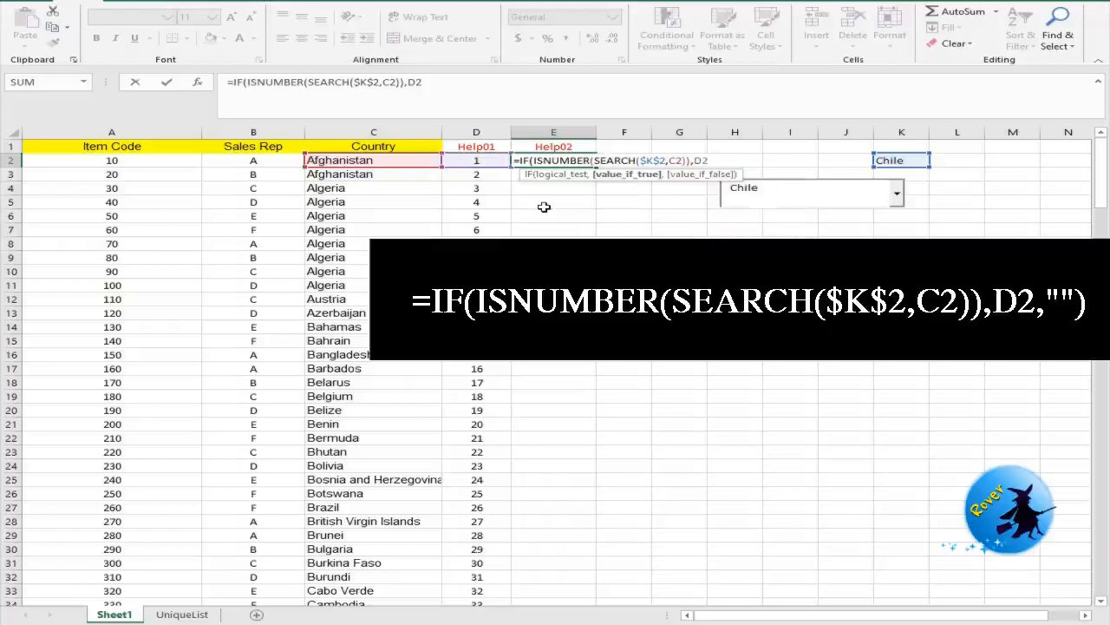
text(,)
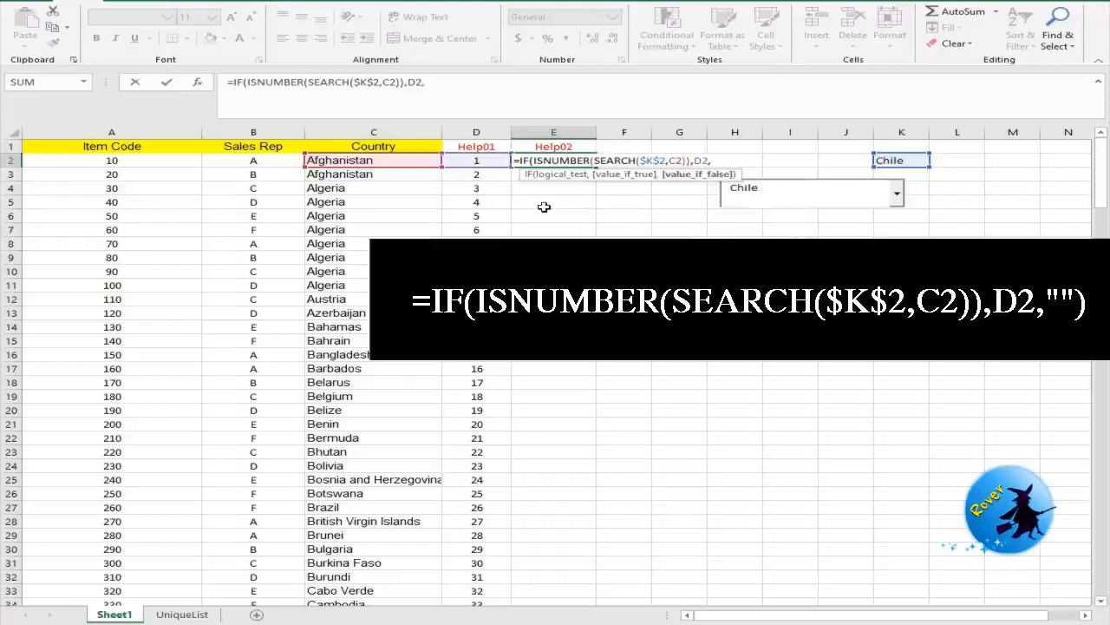
text("")
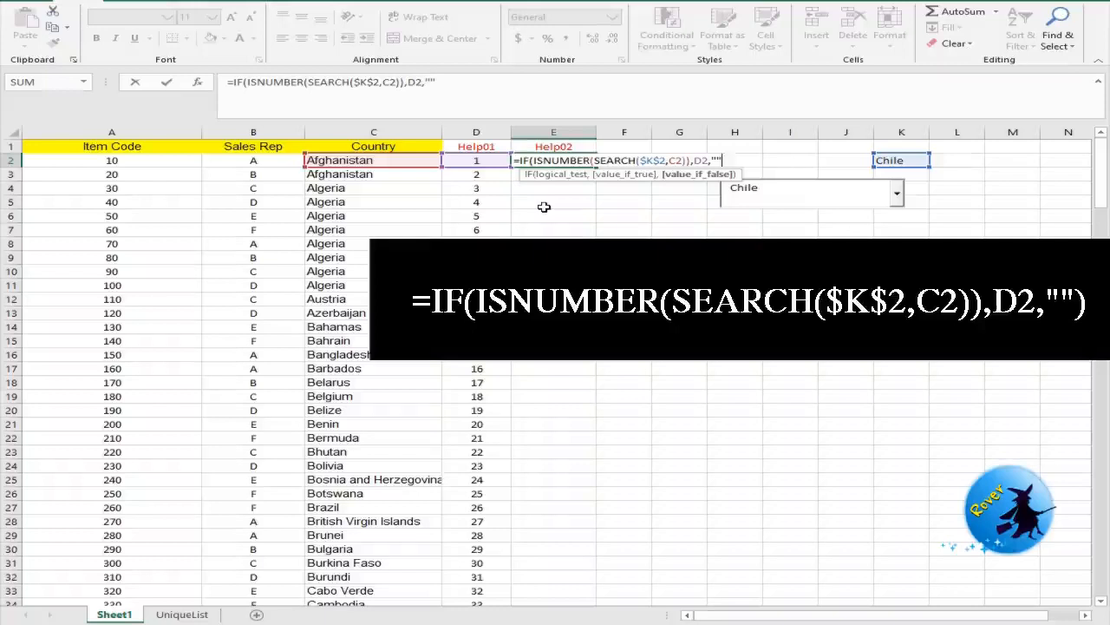
text())
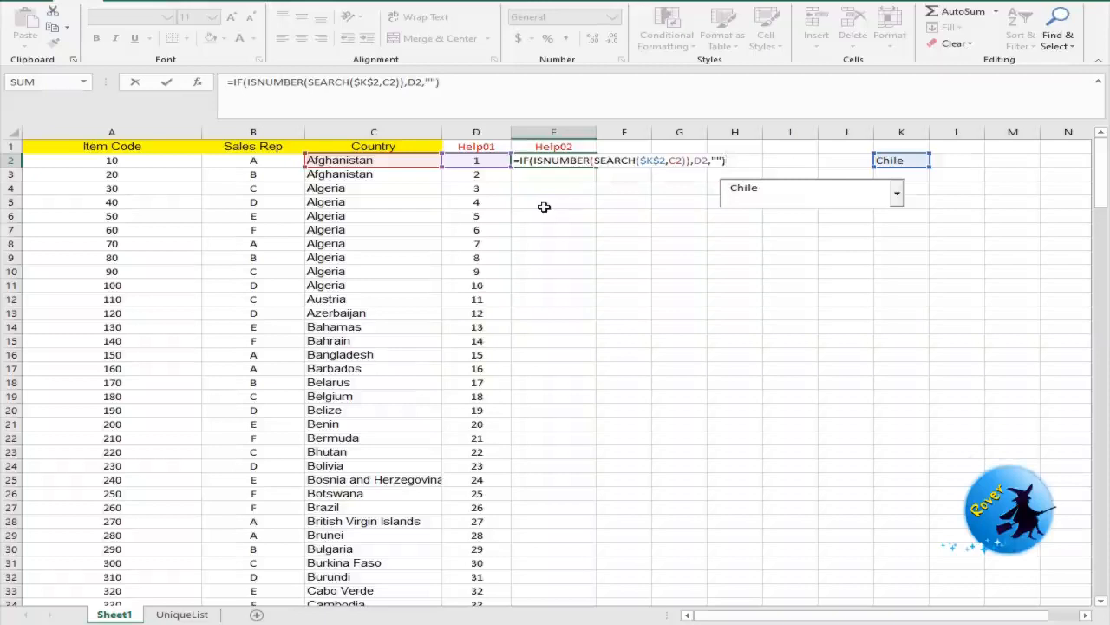
key(Return)
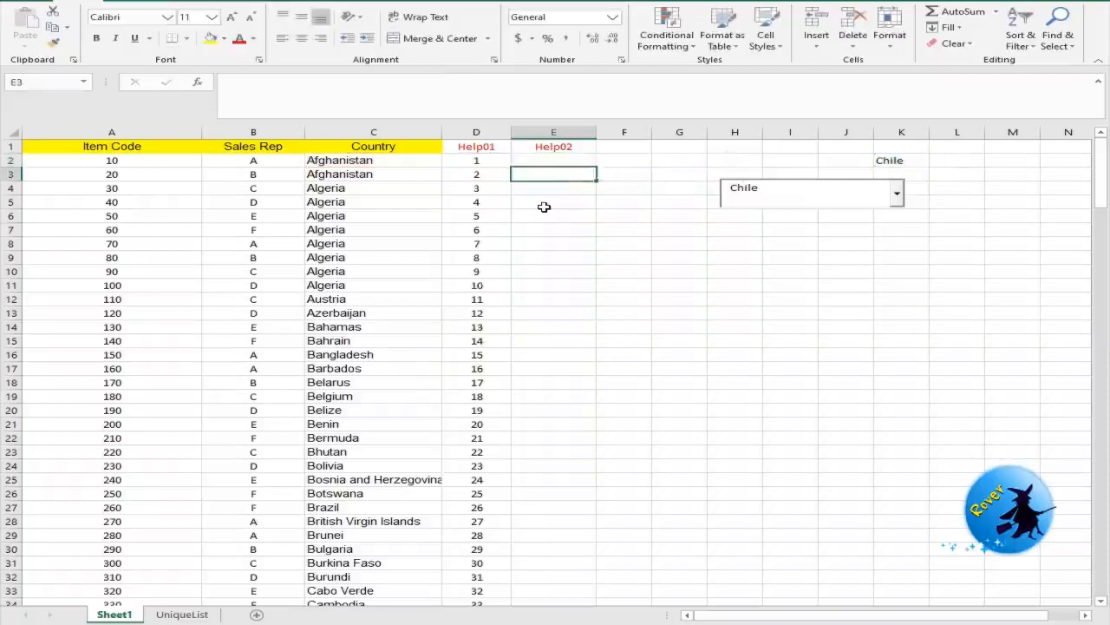
Fill the Help02 formula from E2 down to the last data row, E211
click(575, 160)
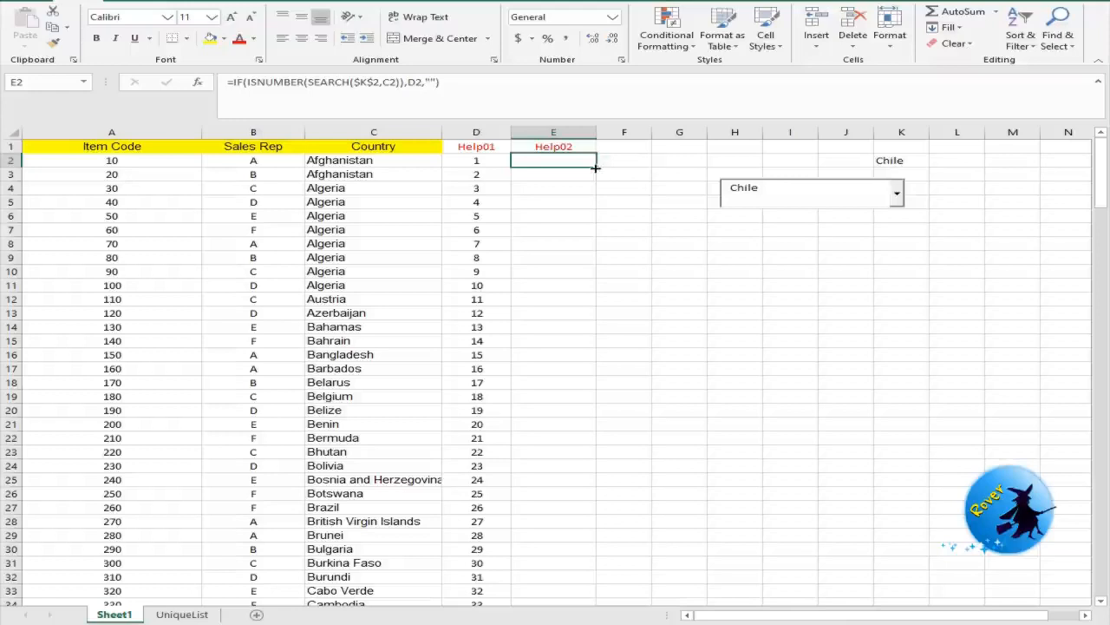
mouse_move(596, 168)
mouse_down()
mouse_move(615, 266)
mouse_move(608, 608)
mouse_move(601, 572)
mouse_up()
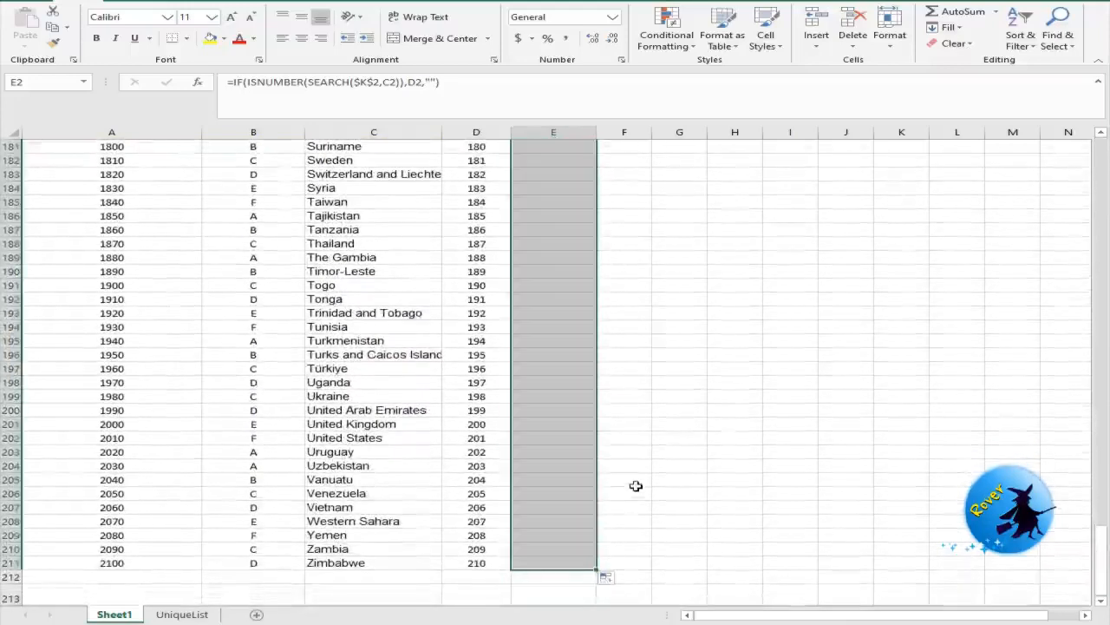
drag(1106, 543, 1083, 9)
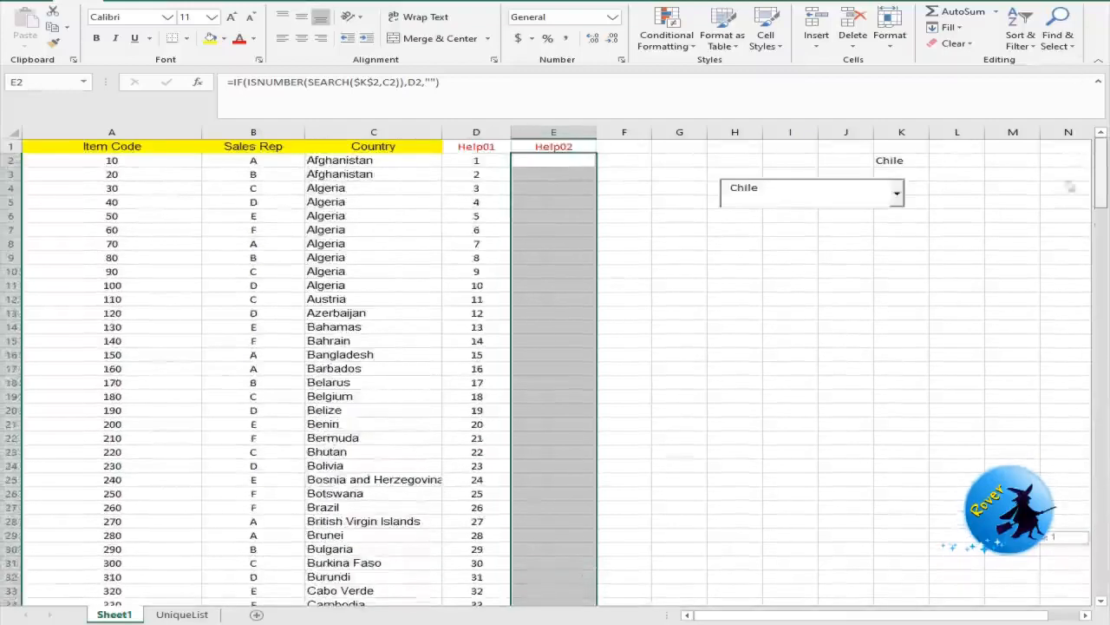
scroll(1057, 233, down, 13)
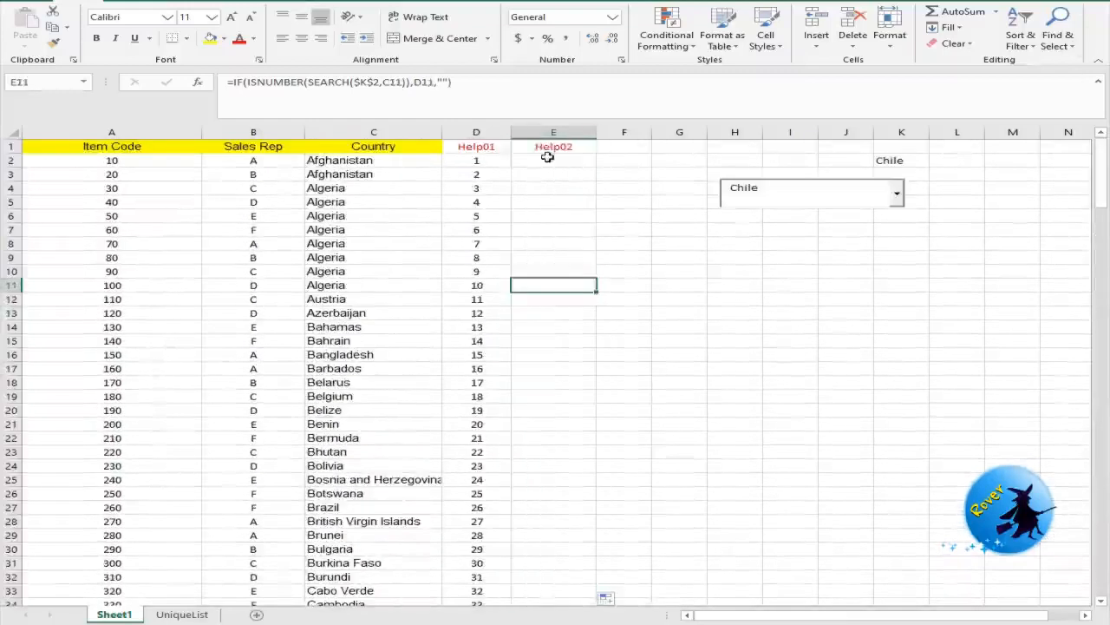
click(548, 157)
click(554, 219)
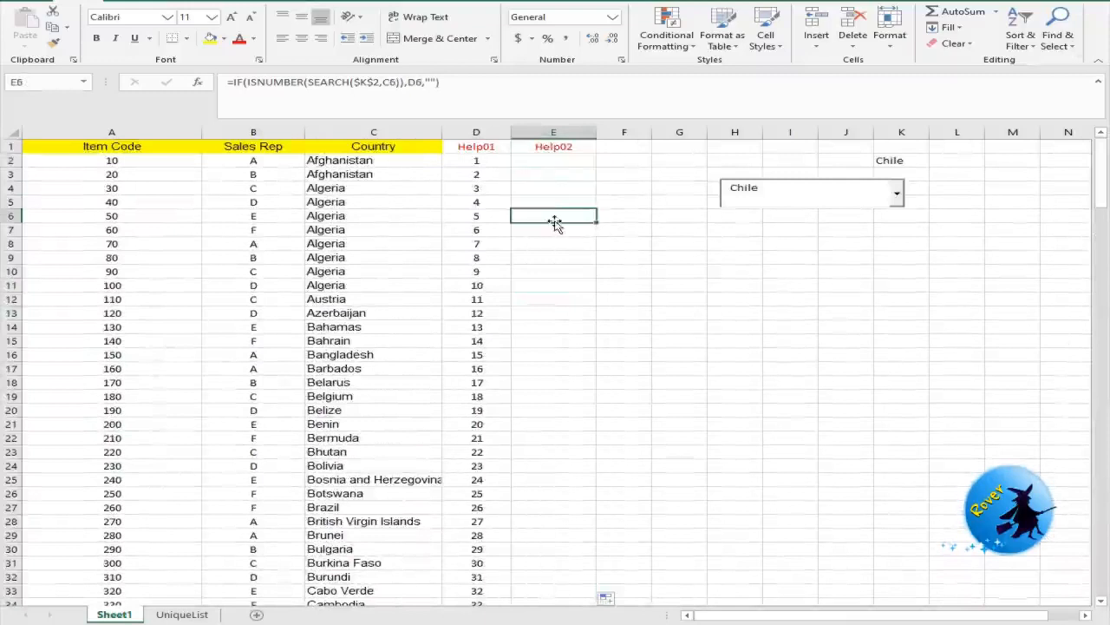
Widen column F slightly and enter the header Help03 in F1
drag(648, 135, 665, 136)
click(590, 161)
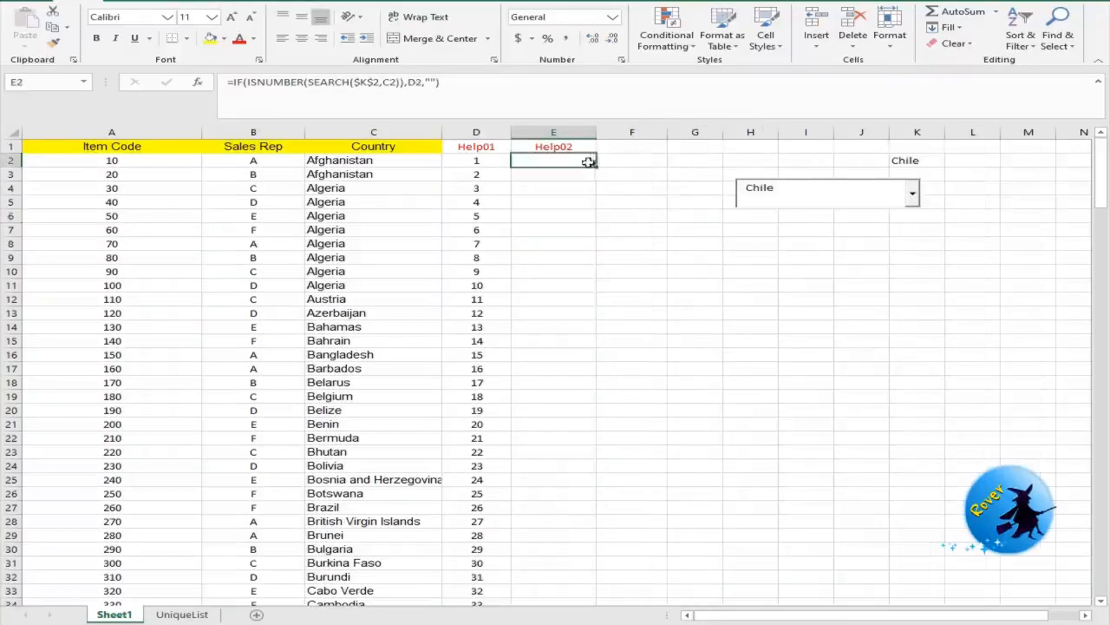
click(632, 150)
text(He)
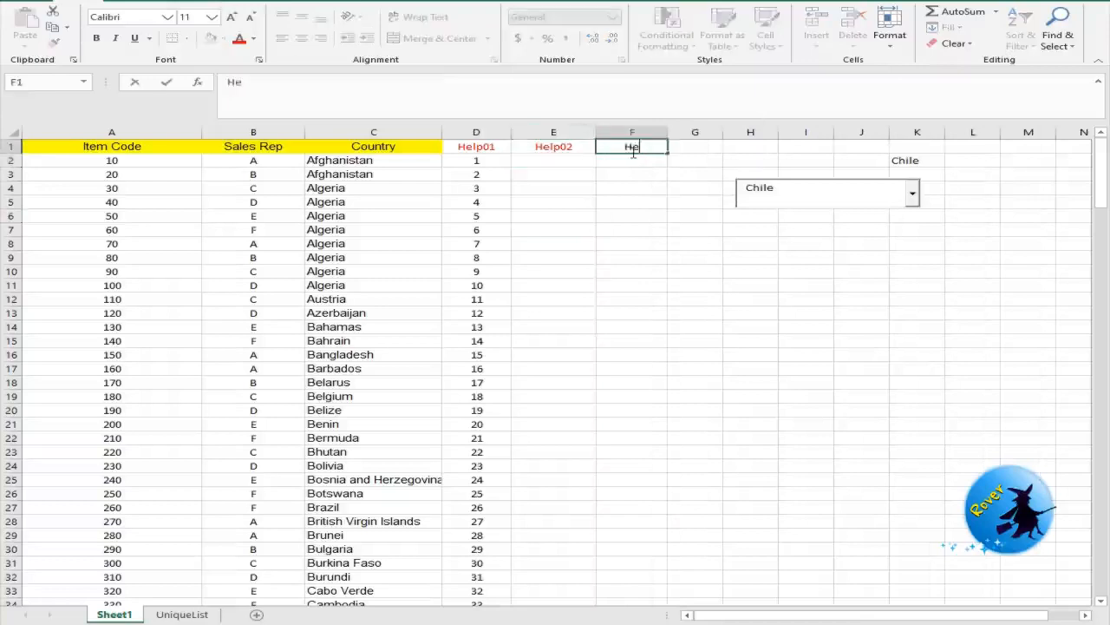
text(lp03)
key(Return)
Color the Help03 header text in F1 red
click(594, 145)
click(627, 146)
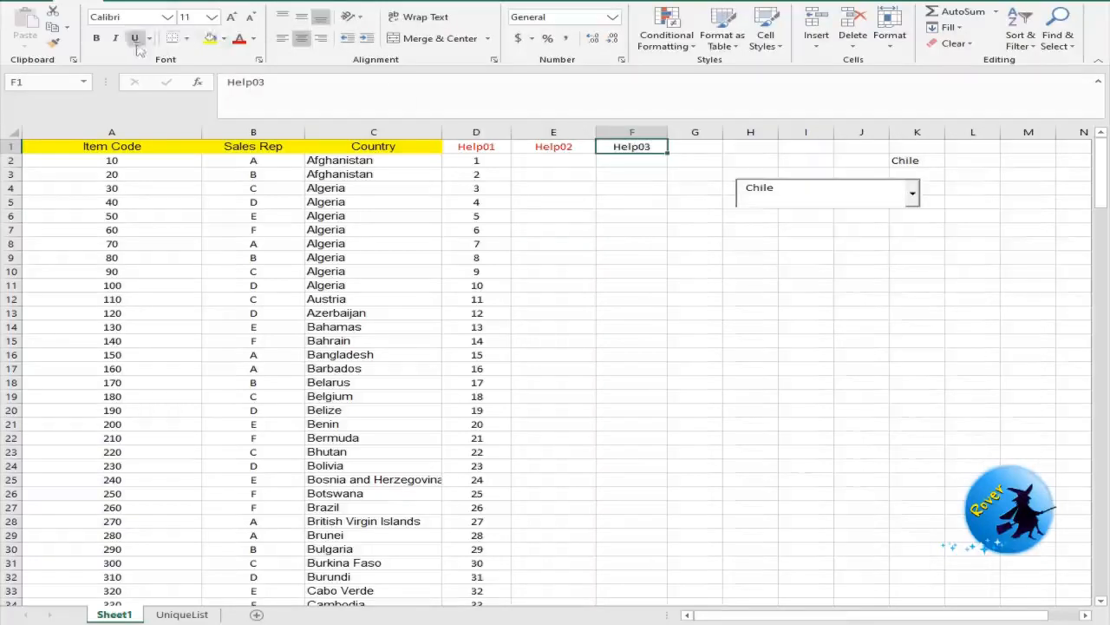
click(237, 38)
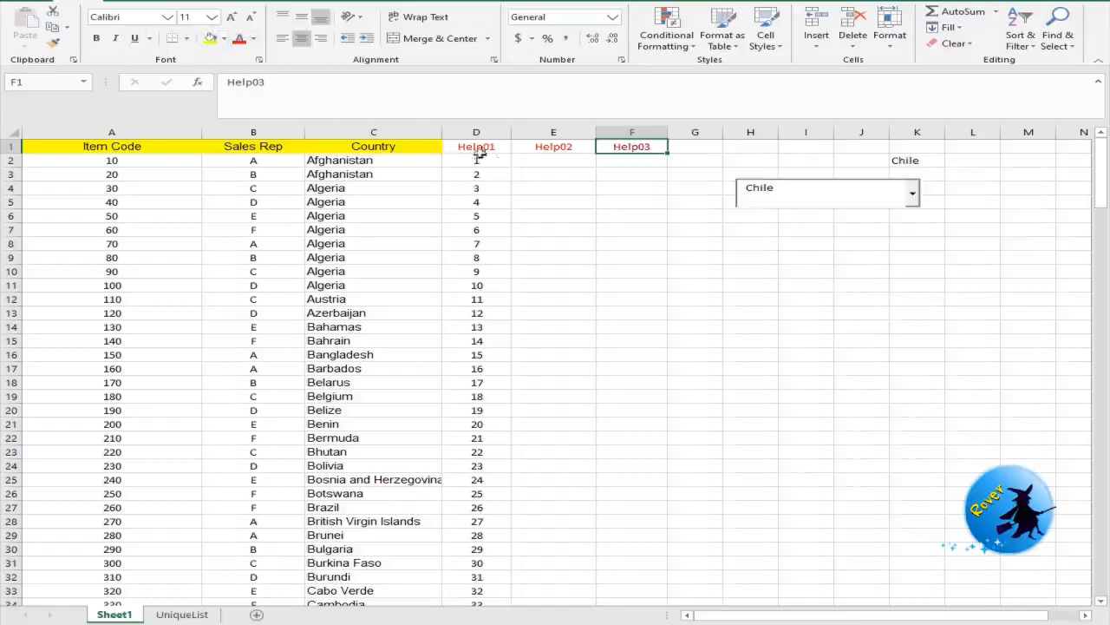
Enter the formula =IFERROR(SMALL($E$2:$E$211,D2),"") in F2 under Help03
click(612, 159)
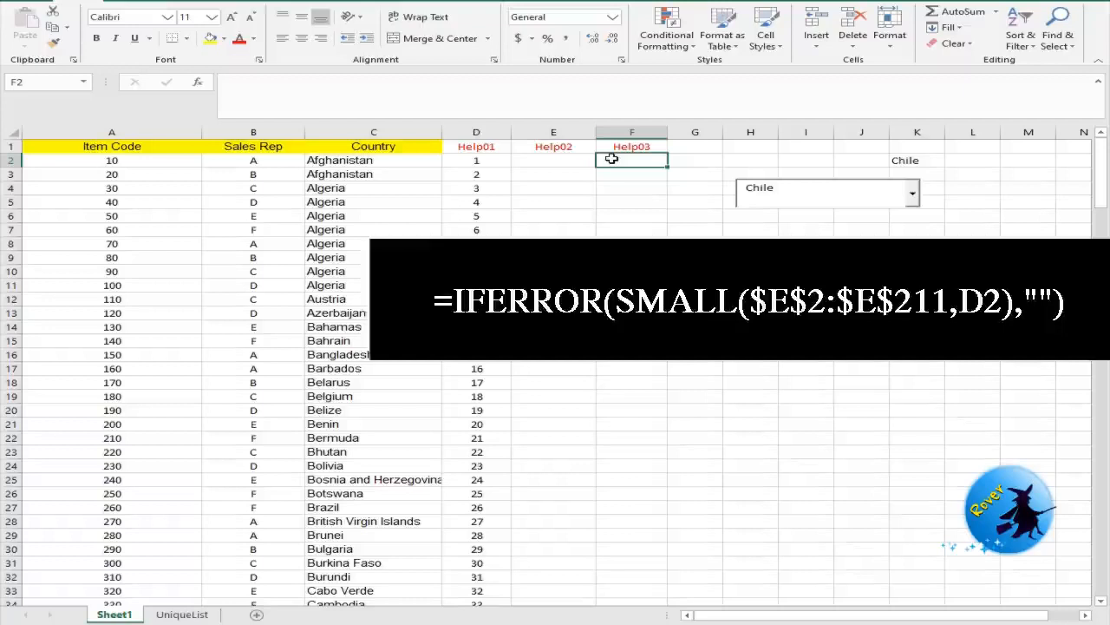
text(=)
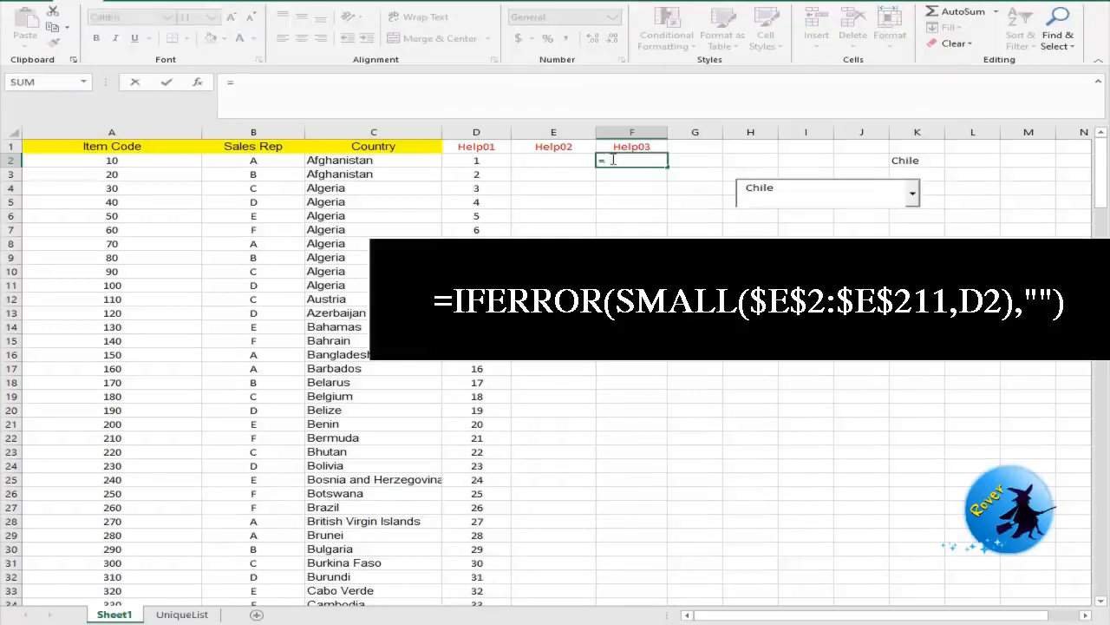
text(IF)
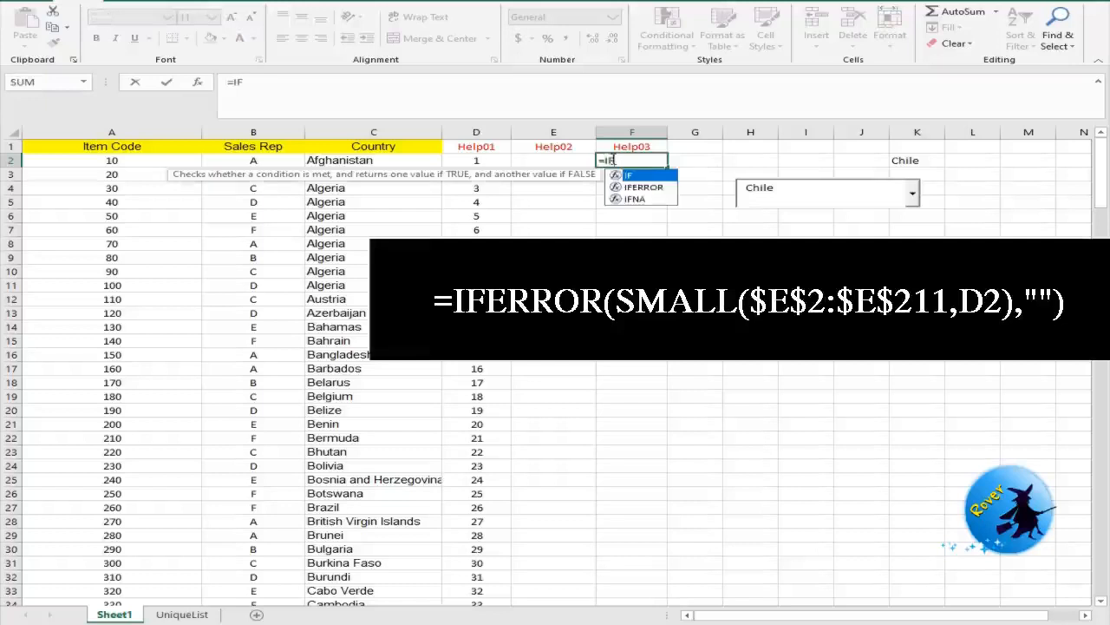
text(ERROR)
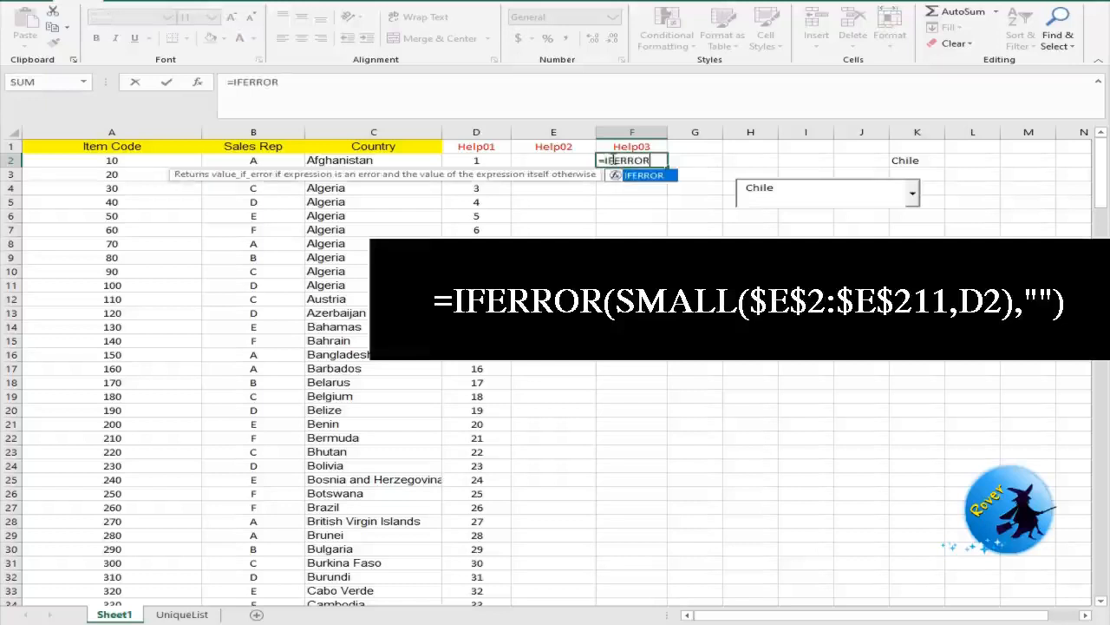
text(()
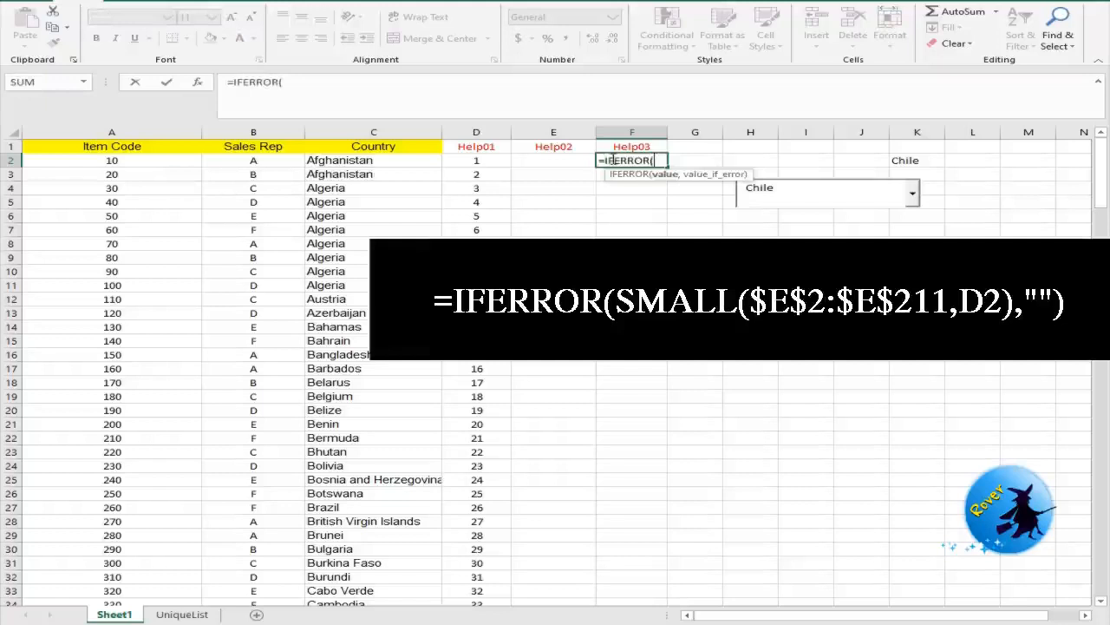
text(SMA)
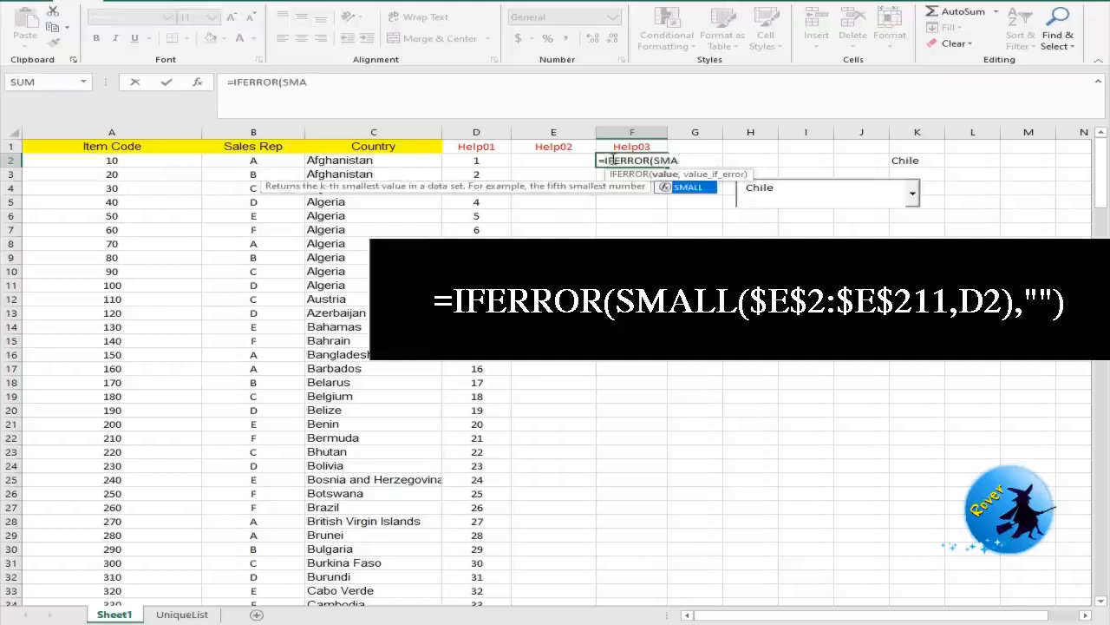
text(LL()
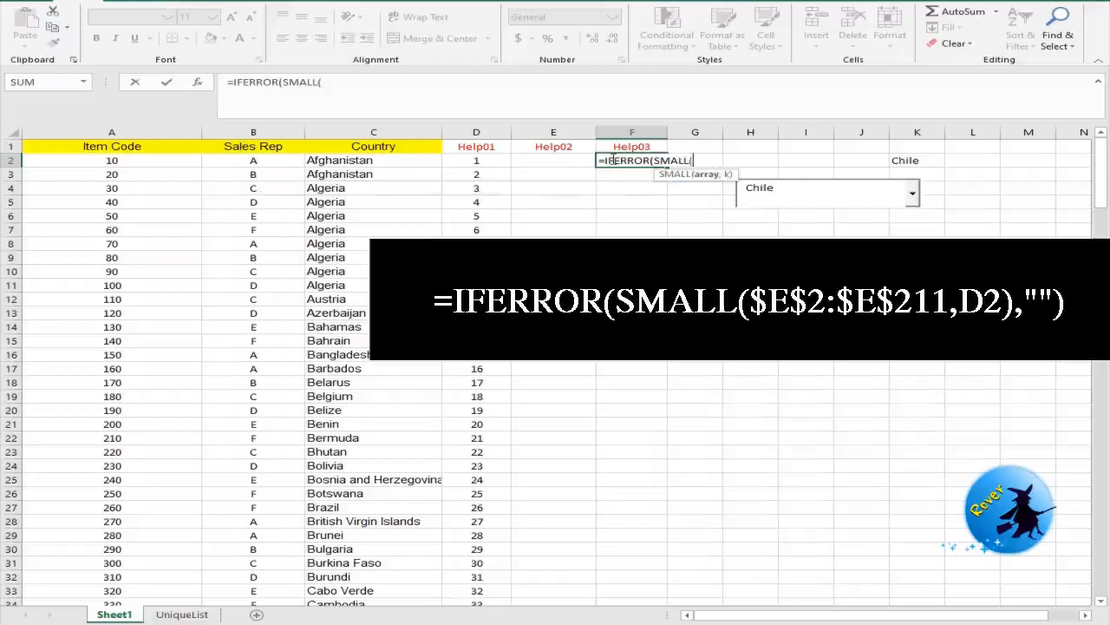
text($f)
key(BackSpace)
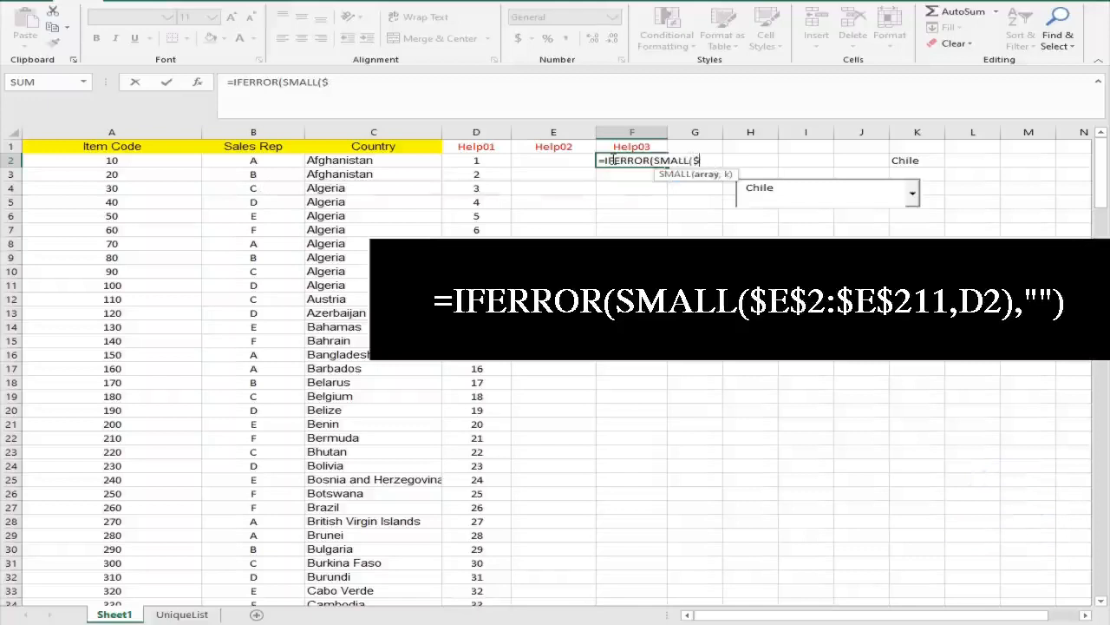
text(F)
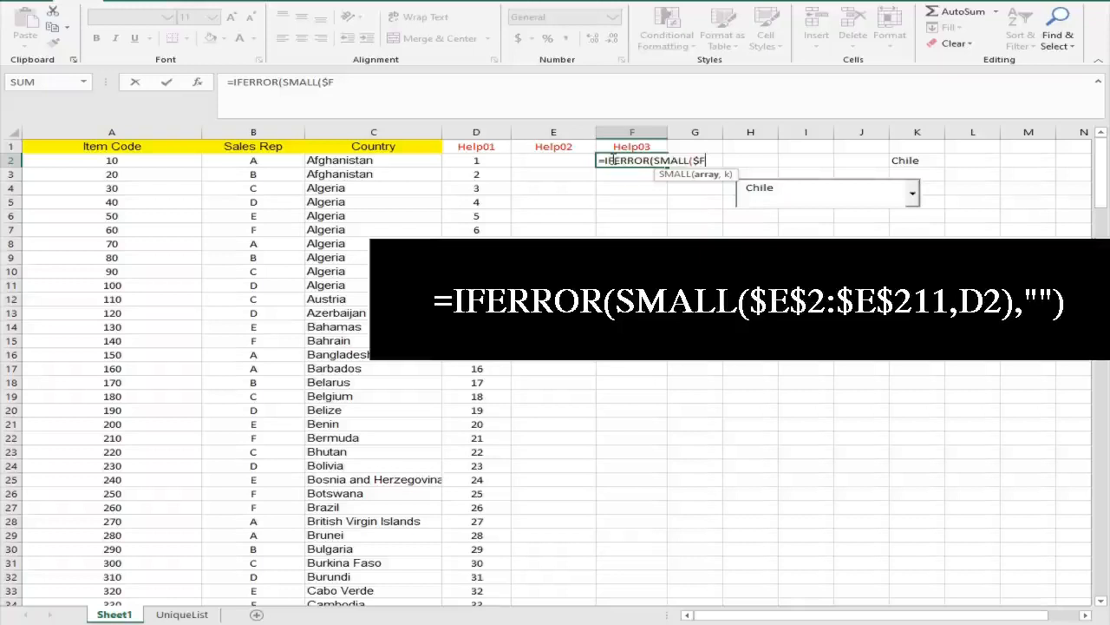
text($)
key(BackSpace)
key(BackSpace)
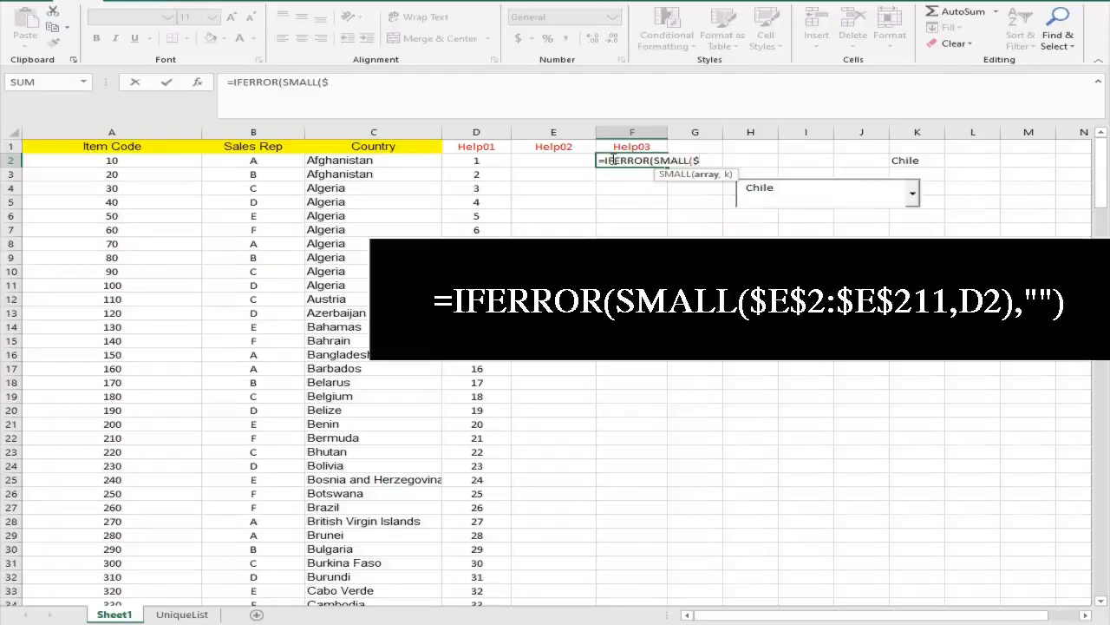
text(E$2)
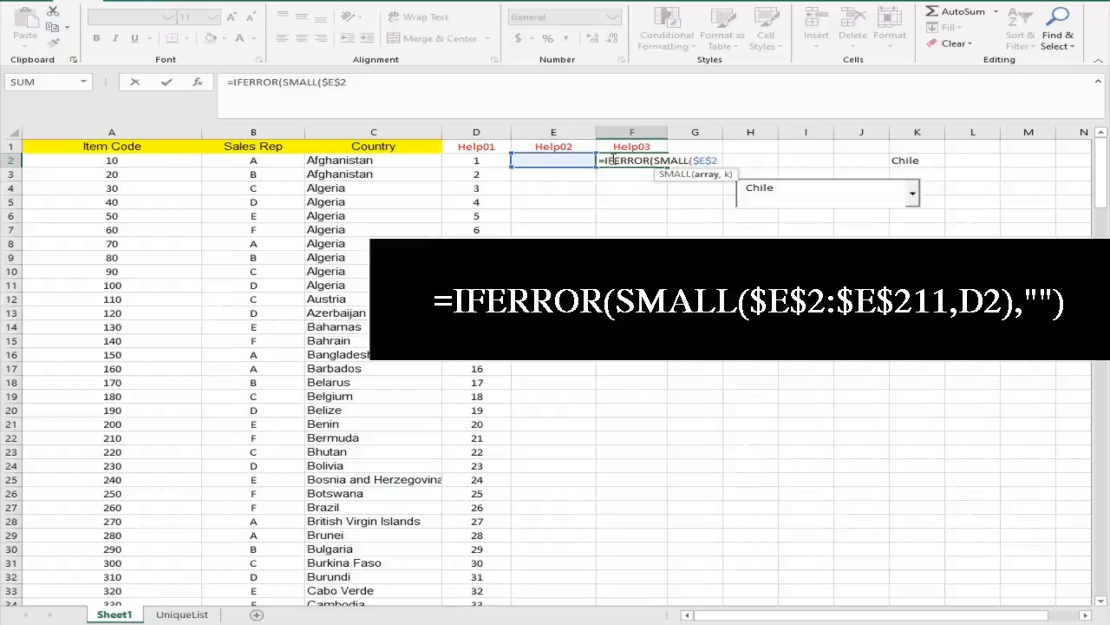
text(:$E$211)
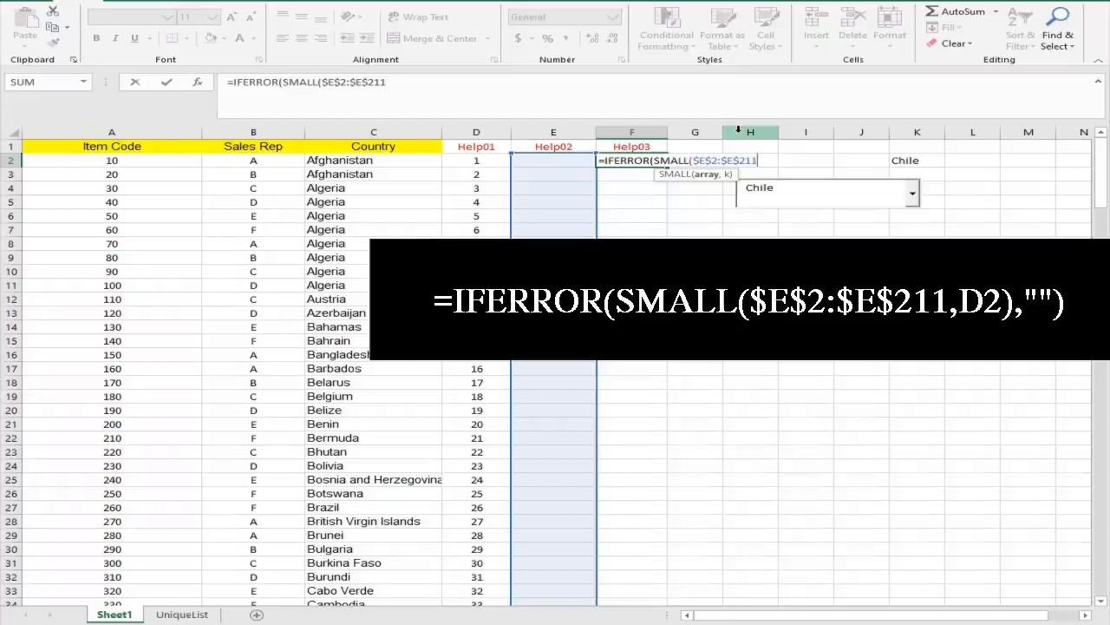
text(,)
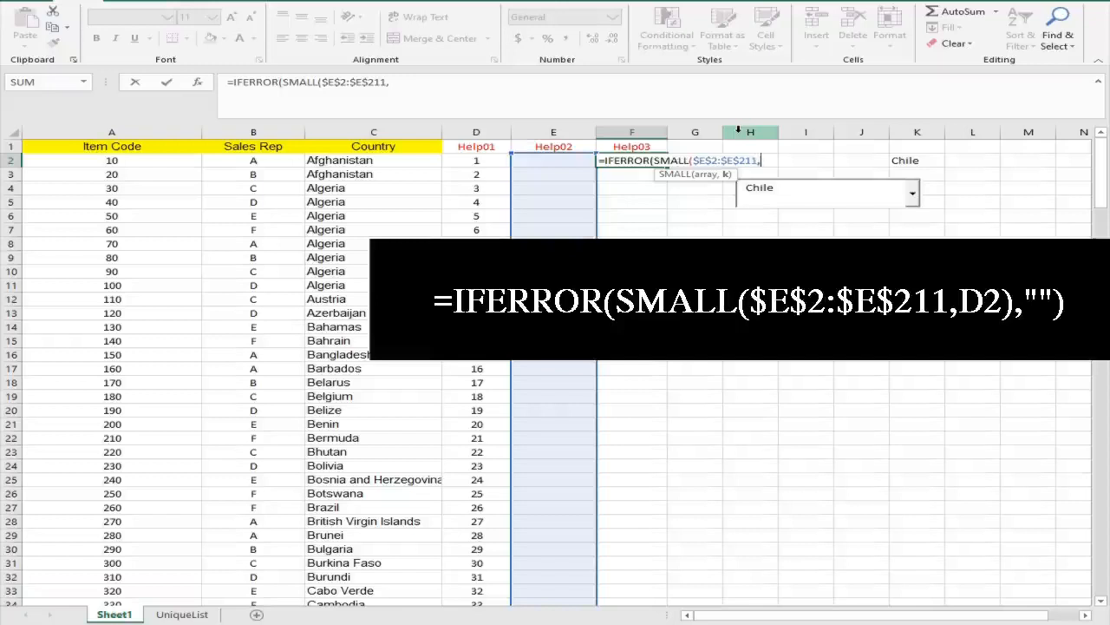
text(D2)
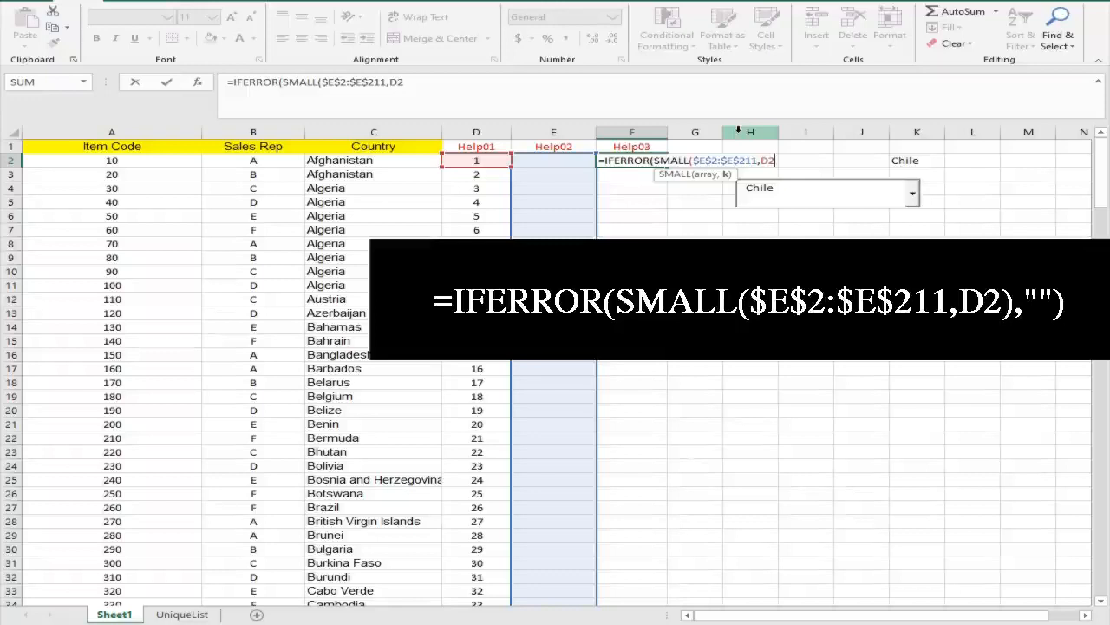
text())
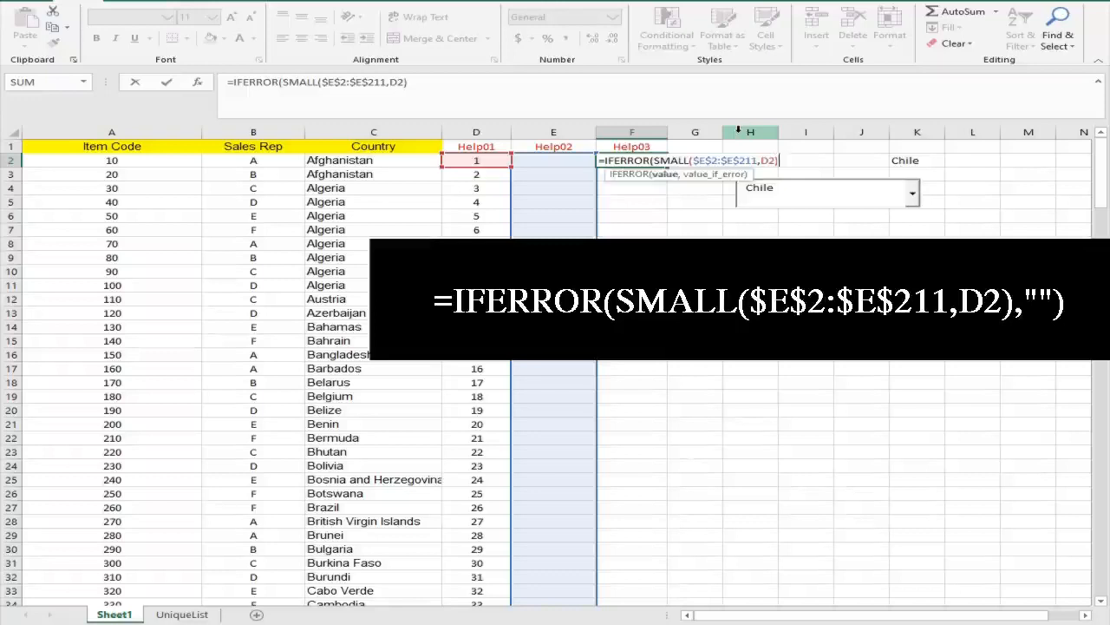
text(,"")
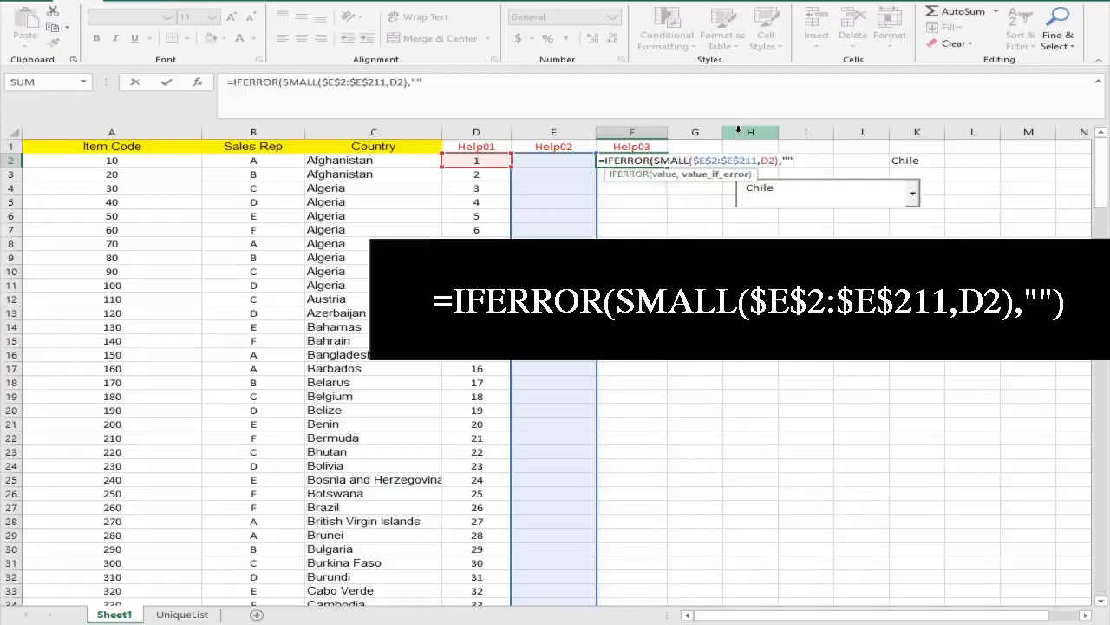
text())
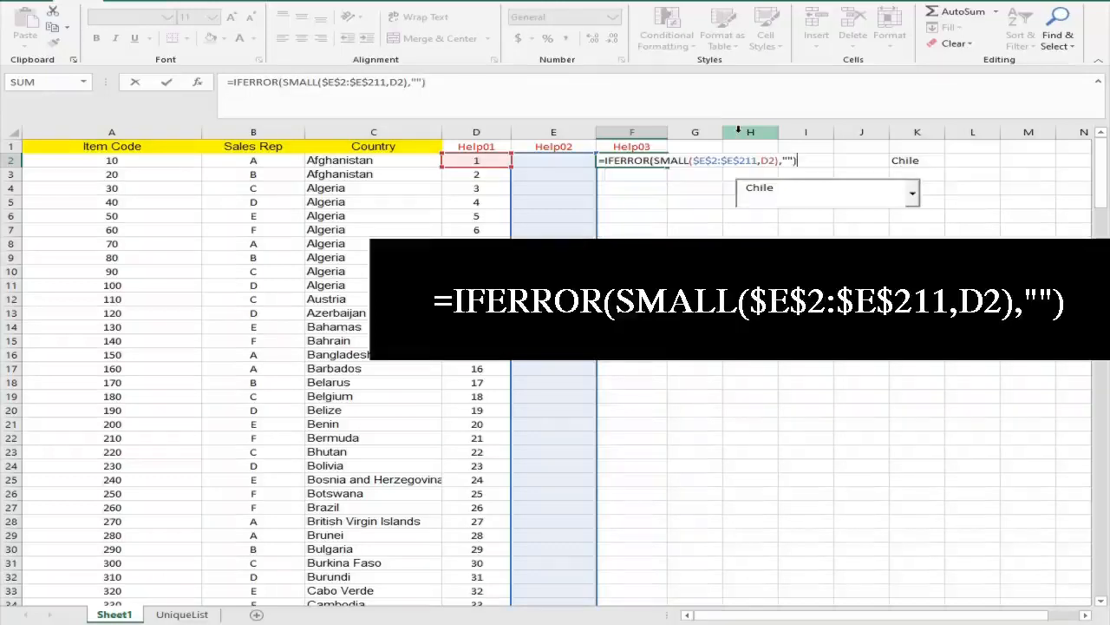
key(Return)
Fill the Help03 formula from F2 down through the data rows of column F
click(646, 165)
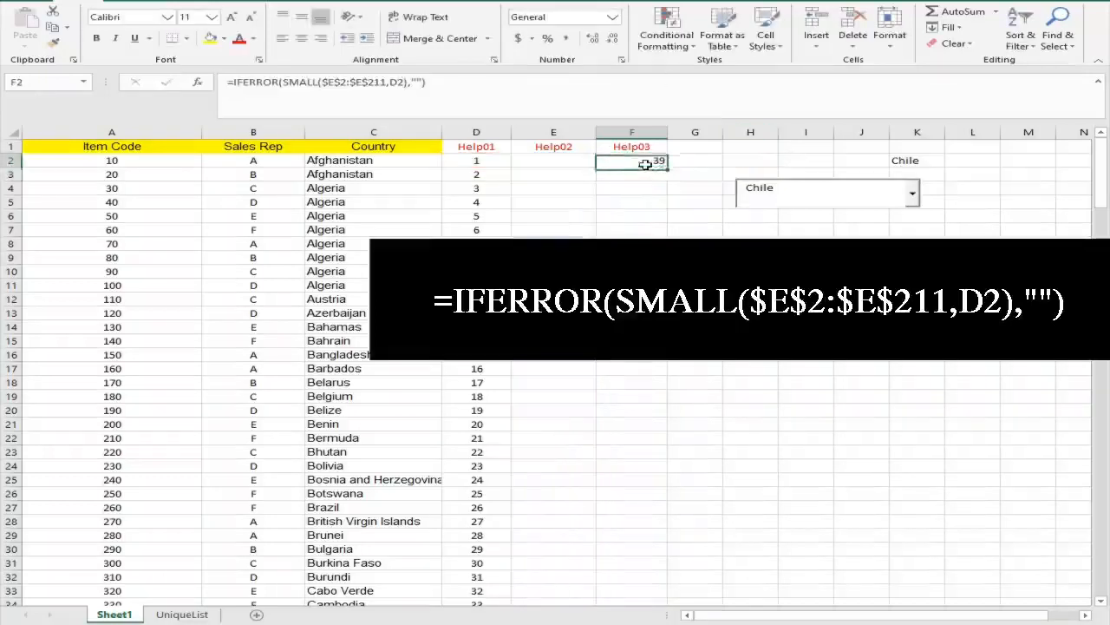
mouse_move(667, 168)
mouse_down()
mouse_move(685, 392)
mouse_move(668, 594)
mouse_move(657, 602)
mouse_move(644, 590)
mouse_move(649, 606)
mouse_move(652, 574)
mouse_up()
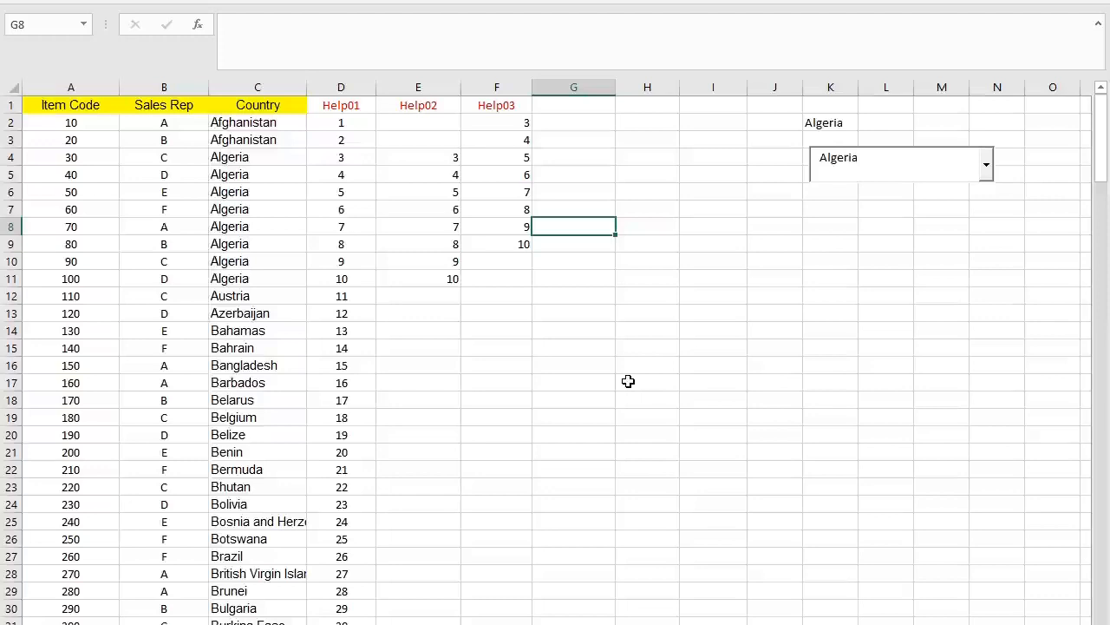
Enter the formula =IFERROR(INDEX($A$2:$C$211,$F2,COLUMNS($G$8:G8)),"") in G8 to return the first matching record's item code
text(=)
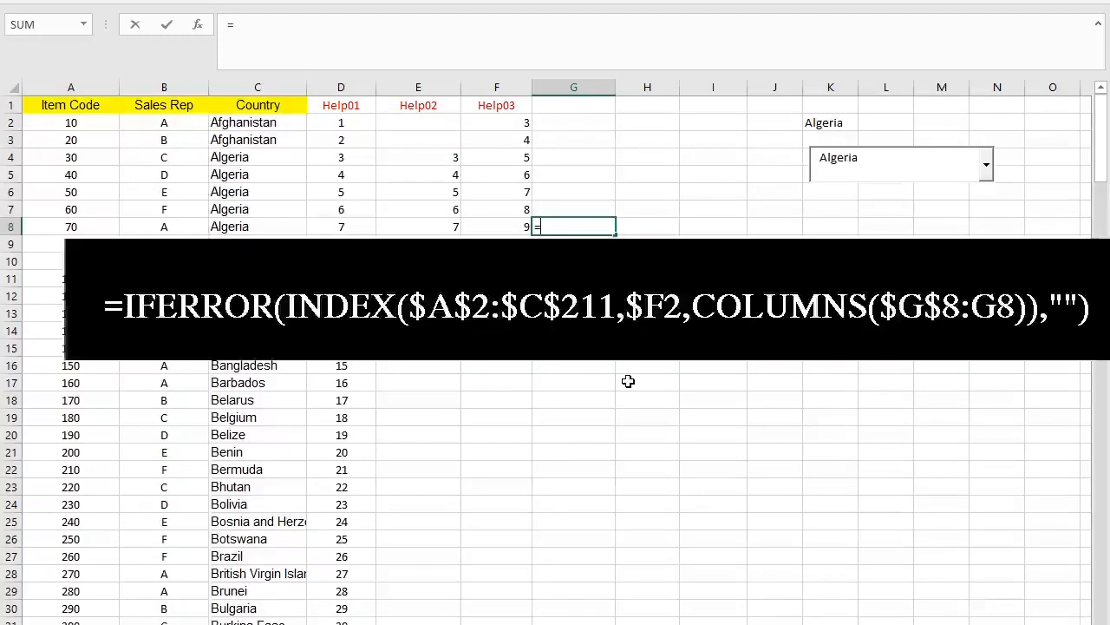
text(IFER)
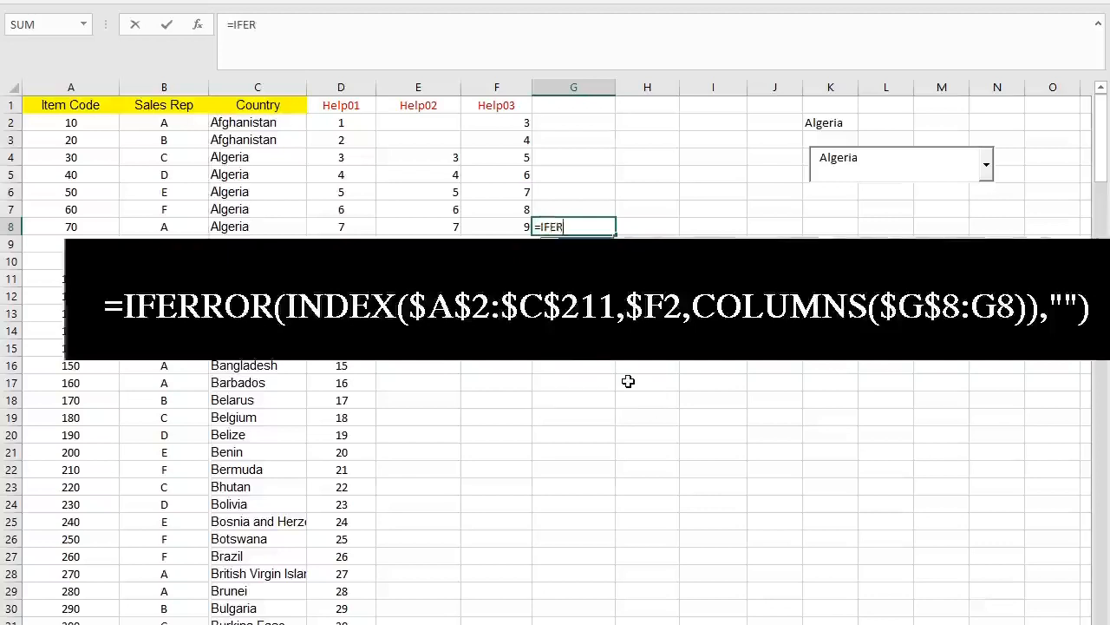
text(ROR()
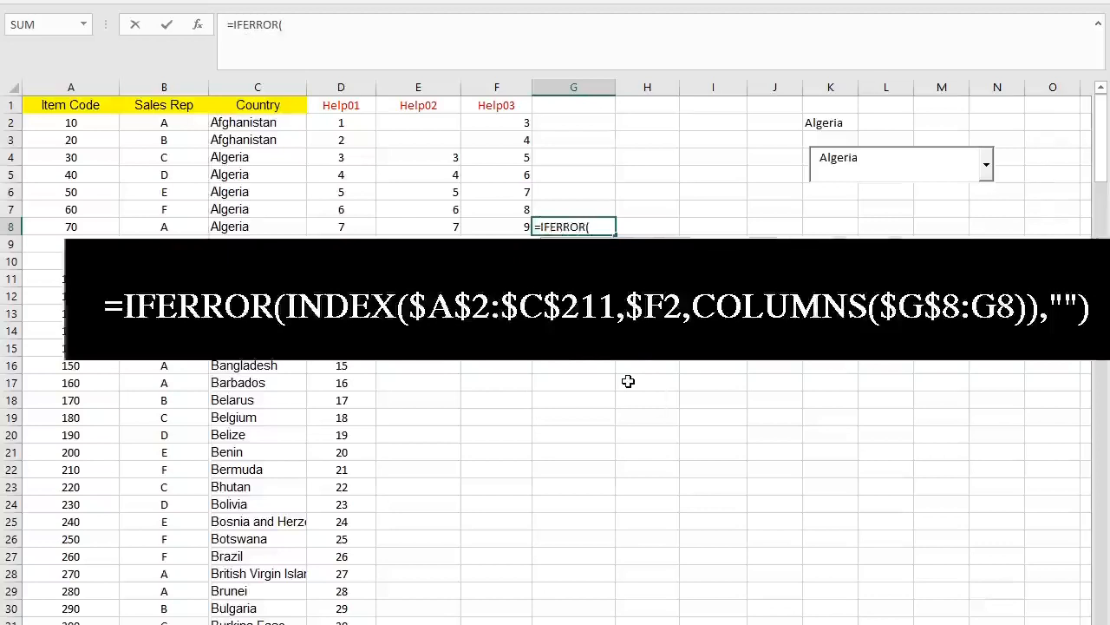
text(INDEX()
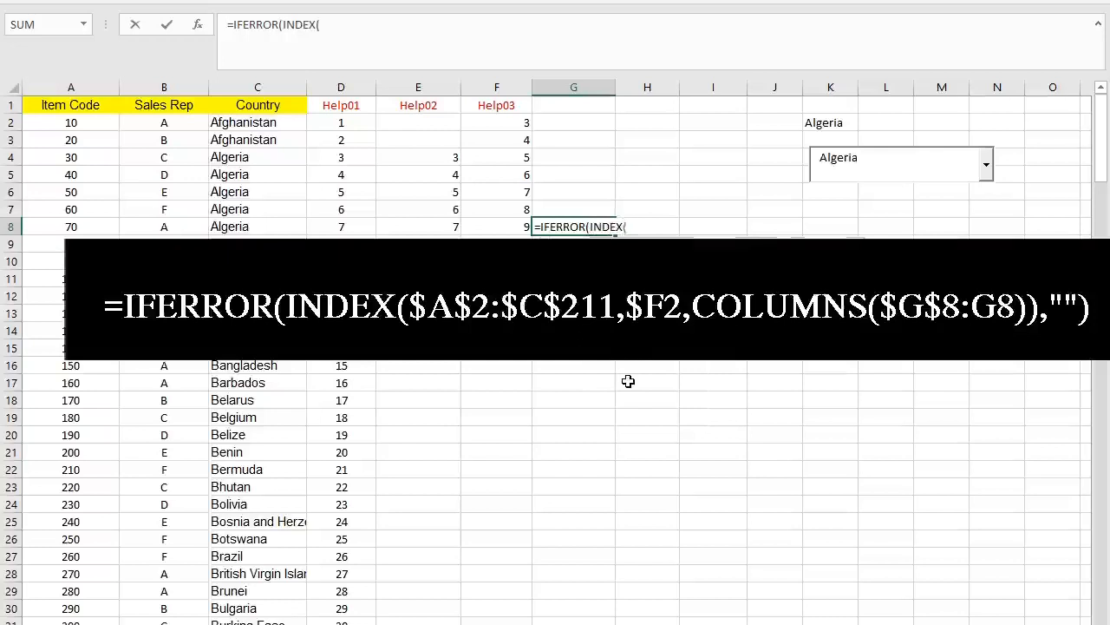
text(()
key(BackSpace)
text(A2)
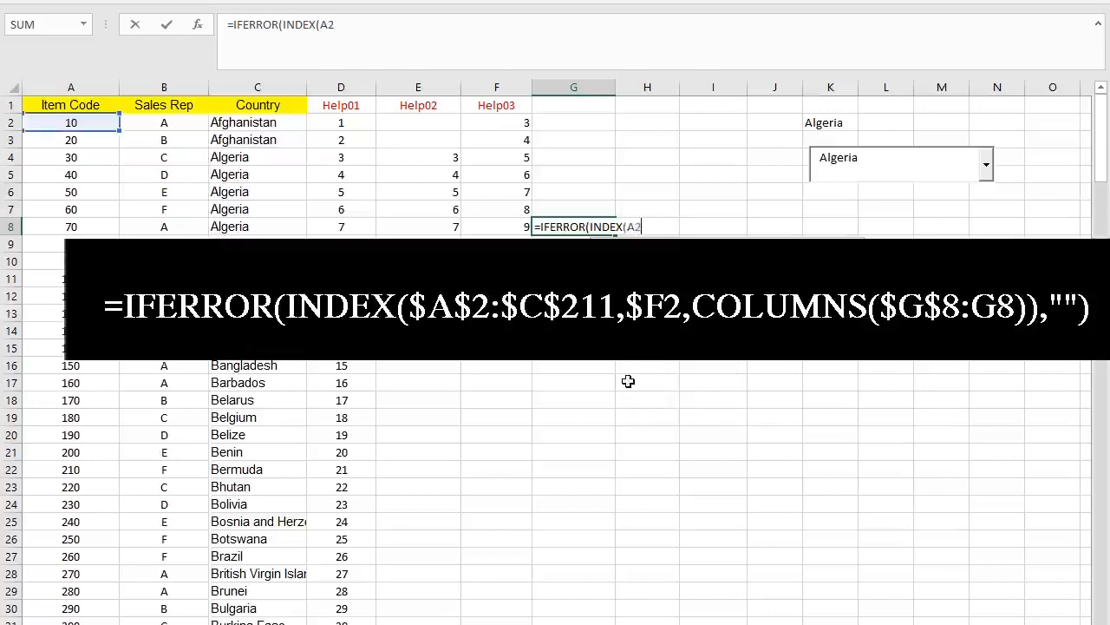
key(BackSpace)
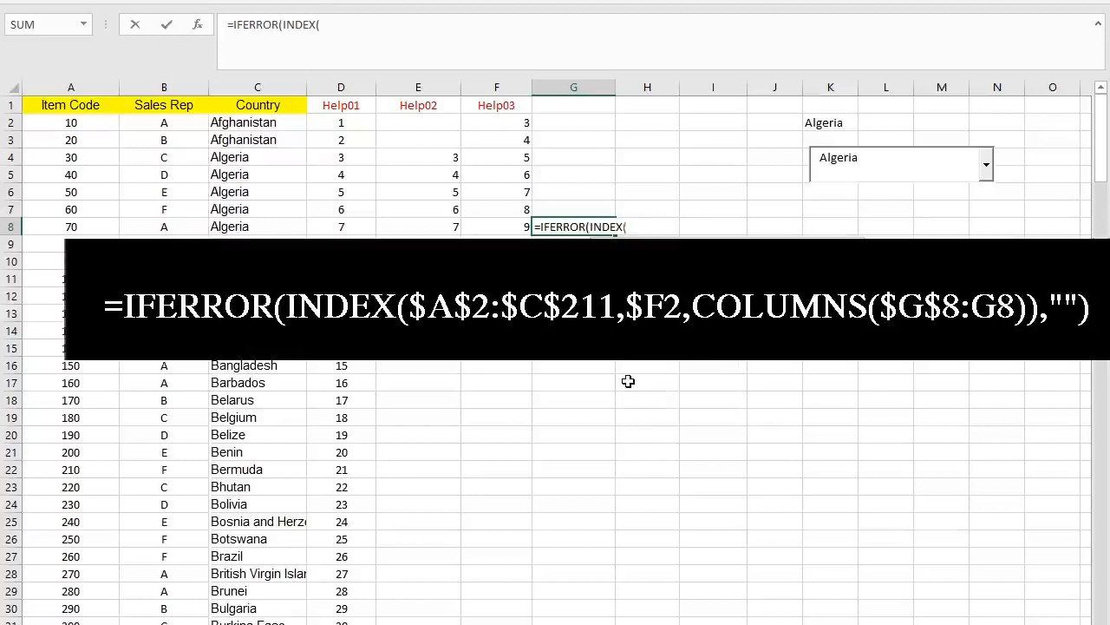
text($A$2)
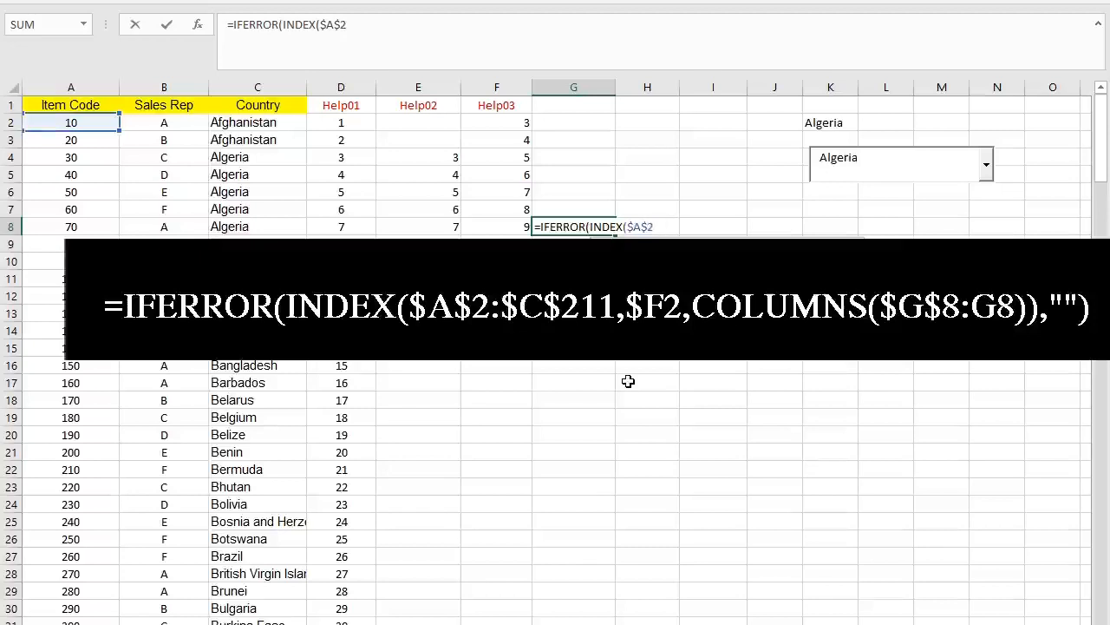
text(:$C$)
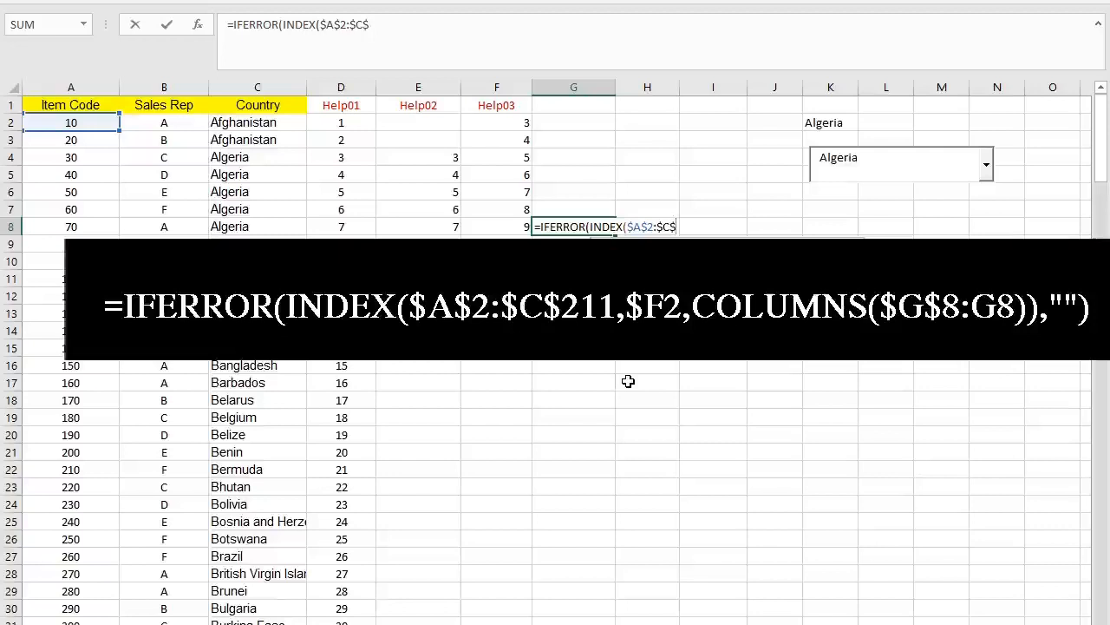
text(211)
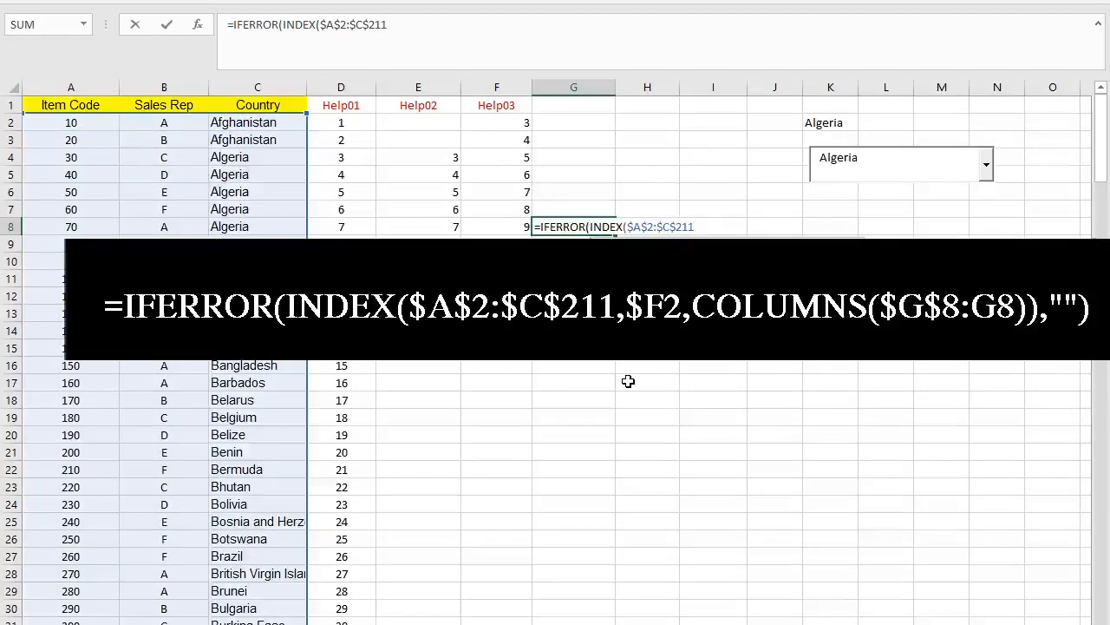
text(,)
text($F2)
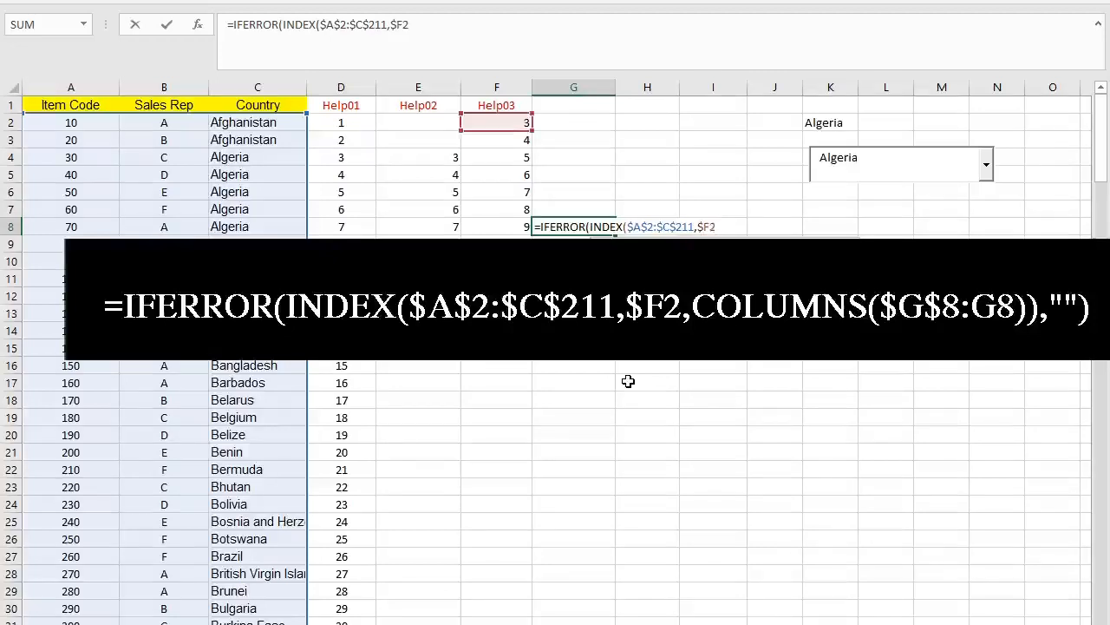
text(,COLUMNS()
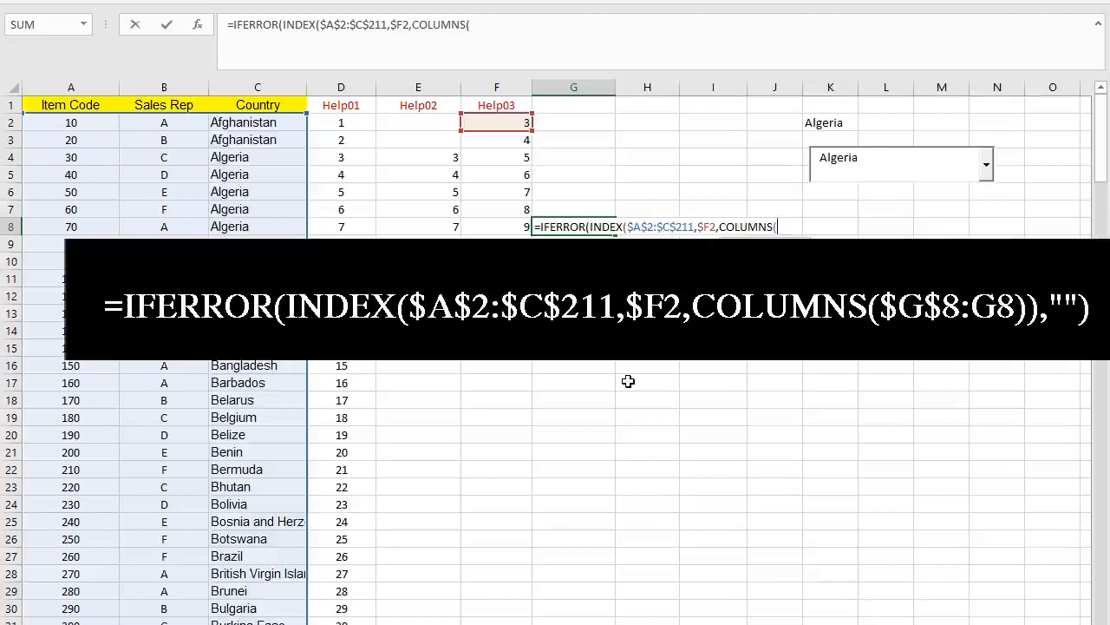
text($G)
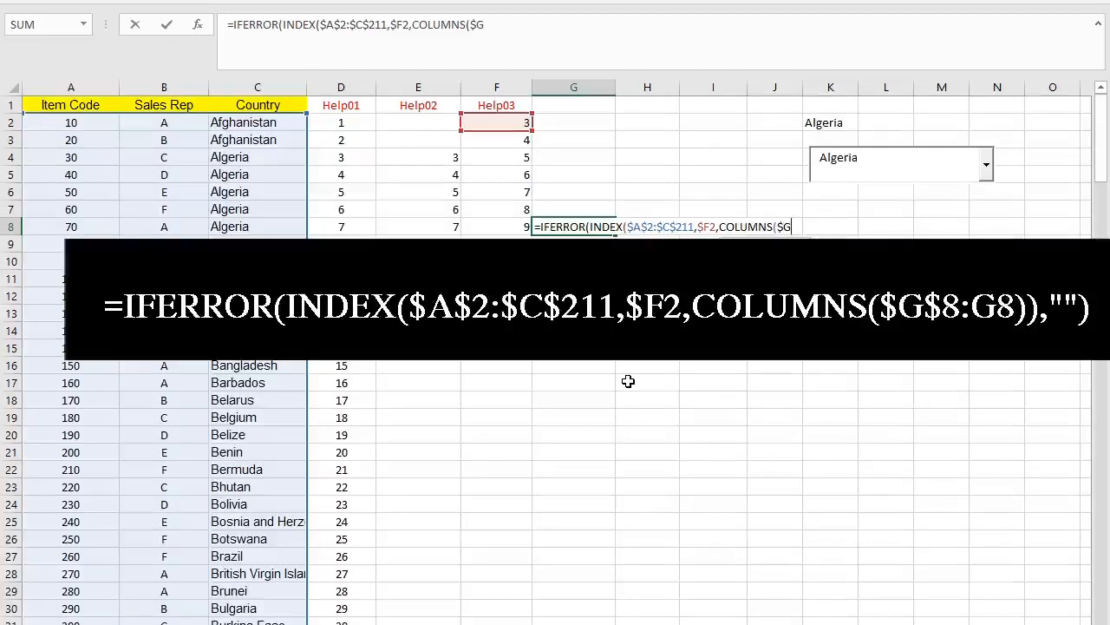
text($8:G)
text(8)
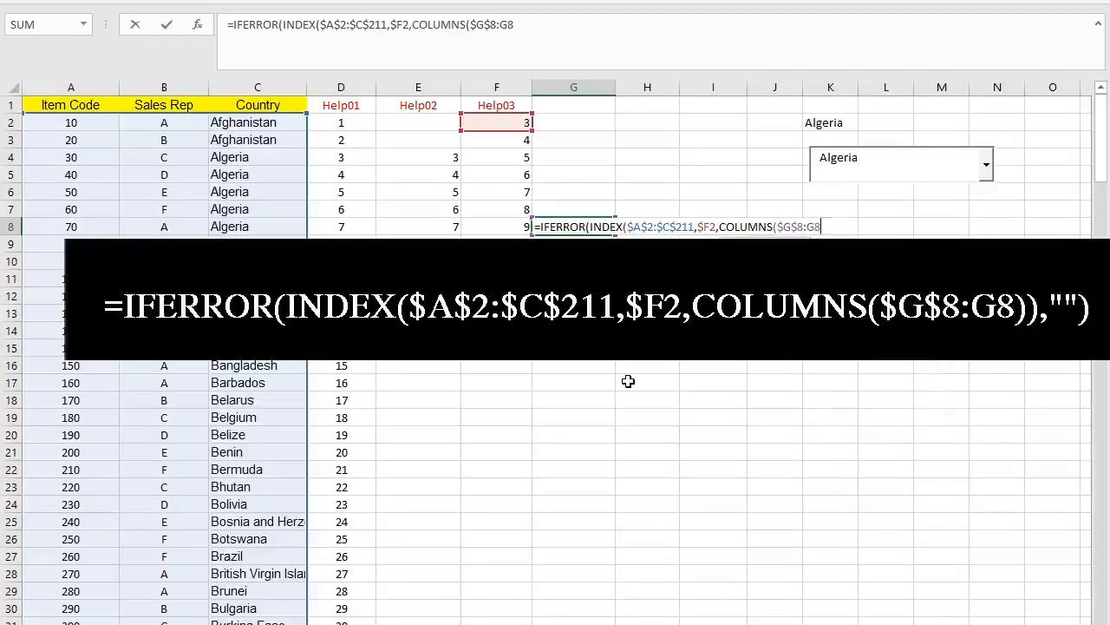
text()))
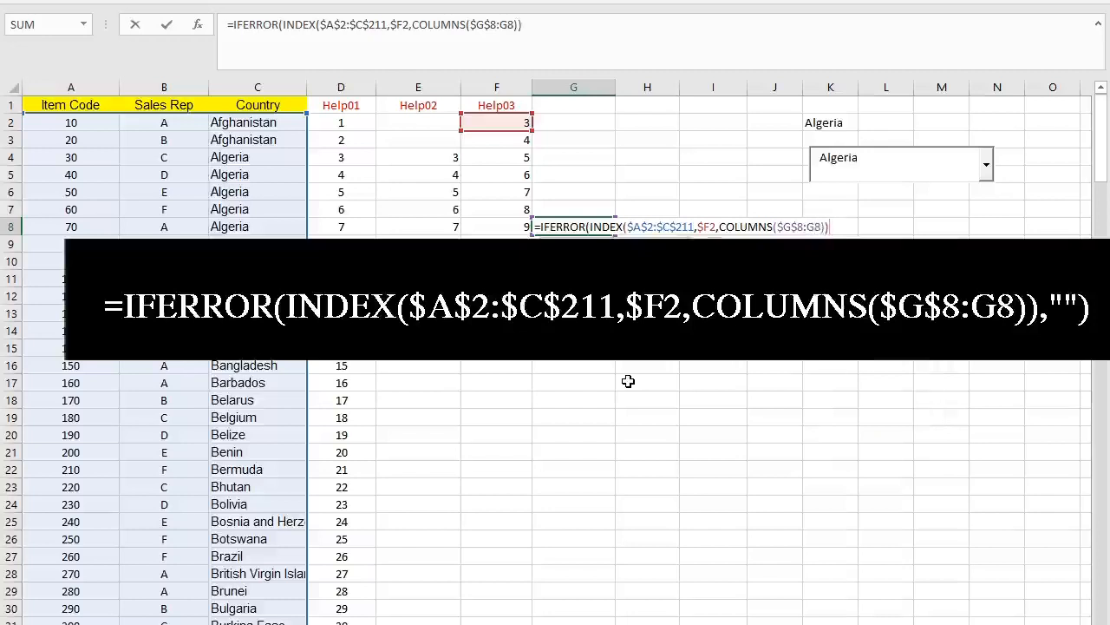
text(,""))
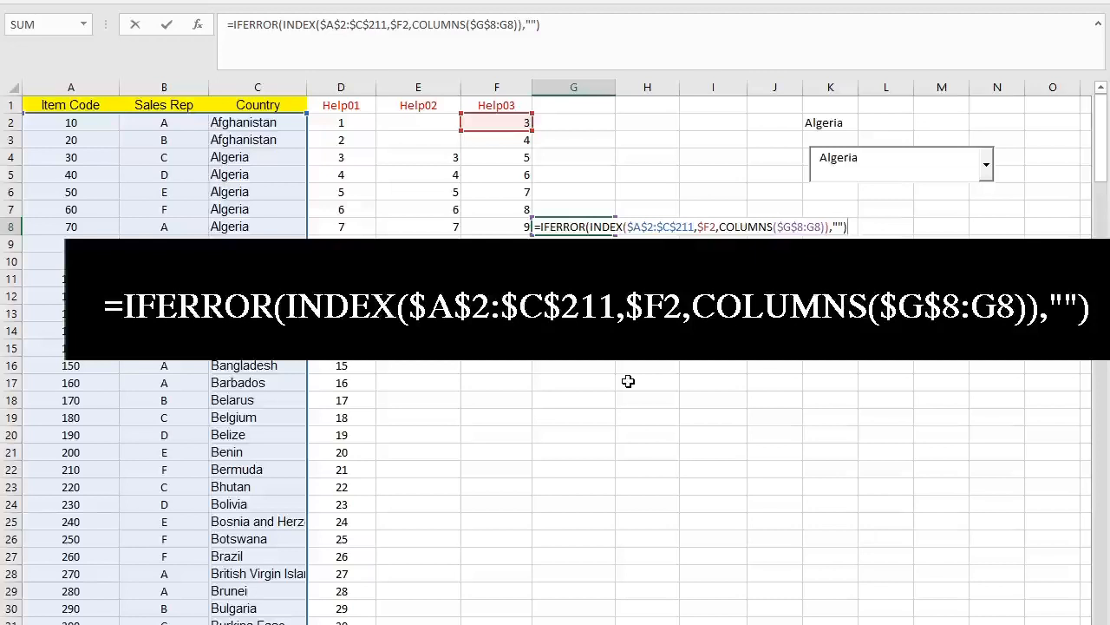
key(Return)
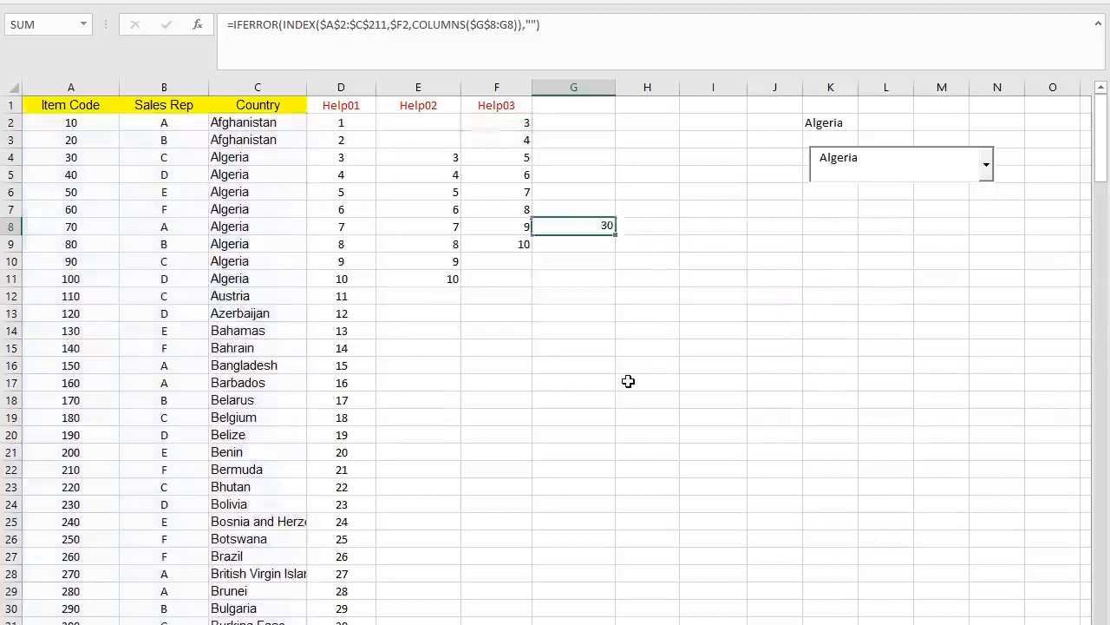
Fill the INDEX formula from G8 across to column I and down to row 24
click(599, 227)
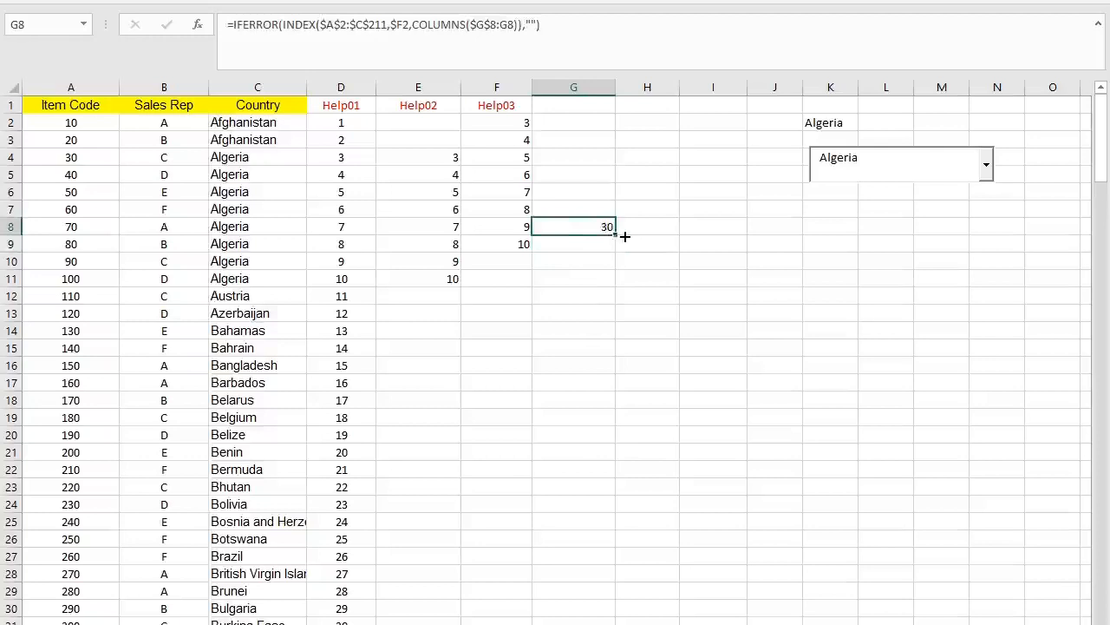
drag(625, 236, 743, 514)
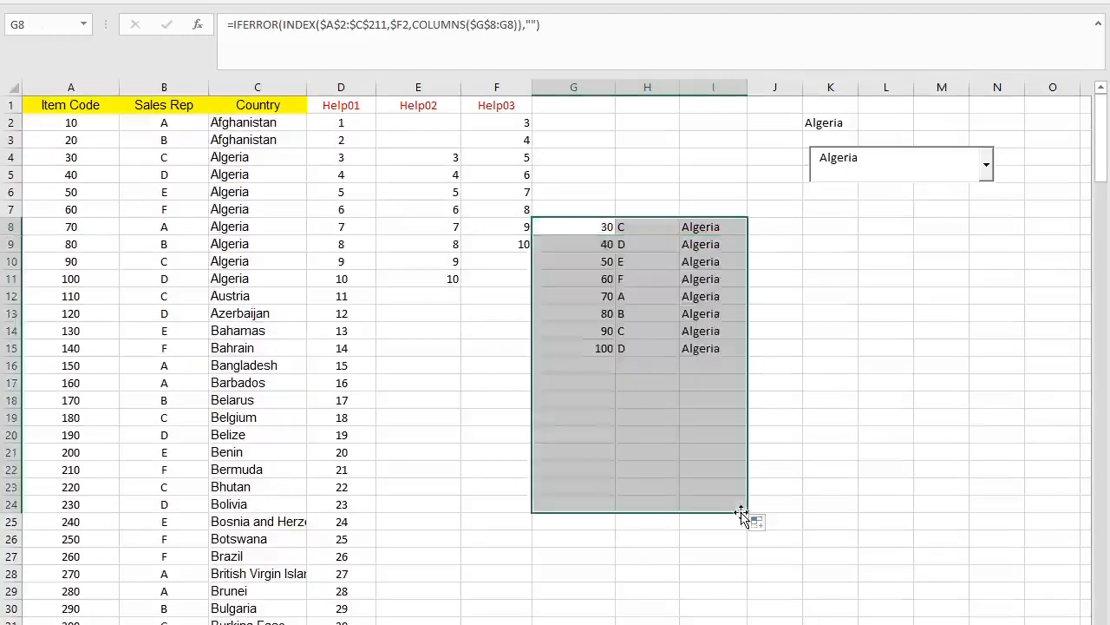
click(708, 434)
Format G8:I23 with a light gold fill, all borders and centered text
drag(578, 228, 726, 489)
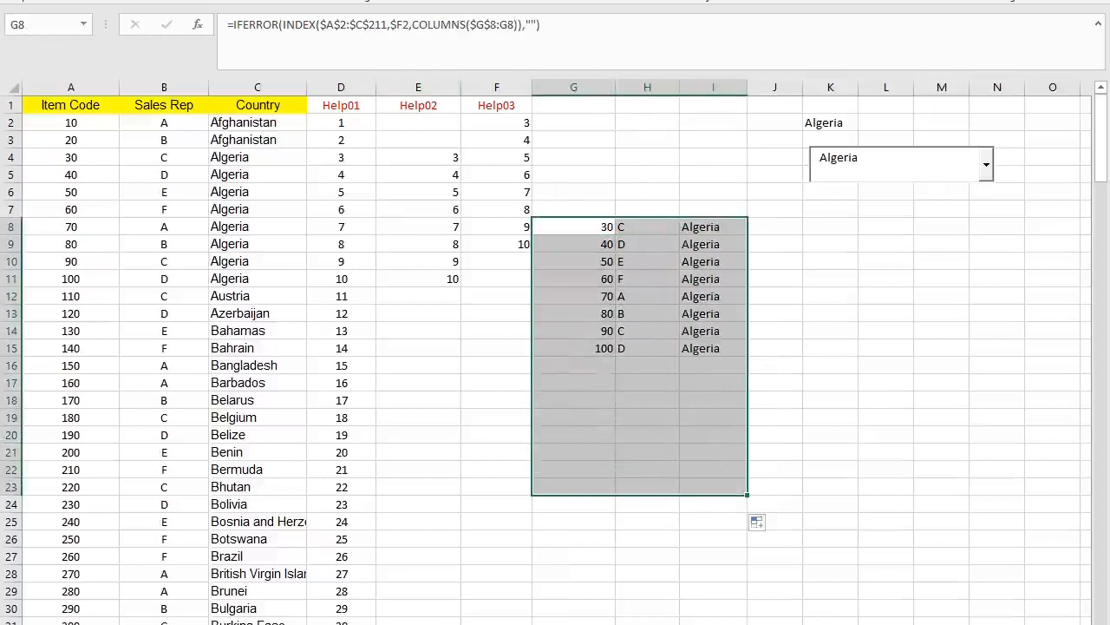
click(222, 1)
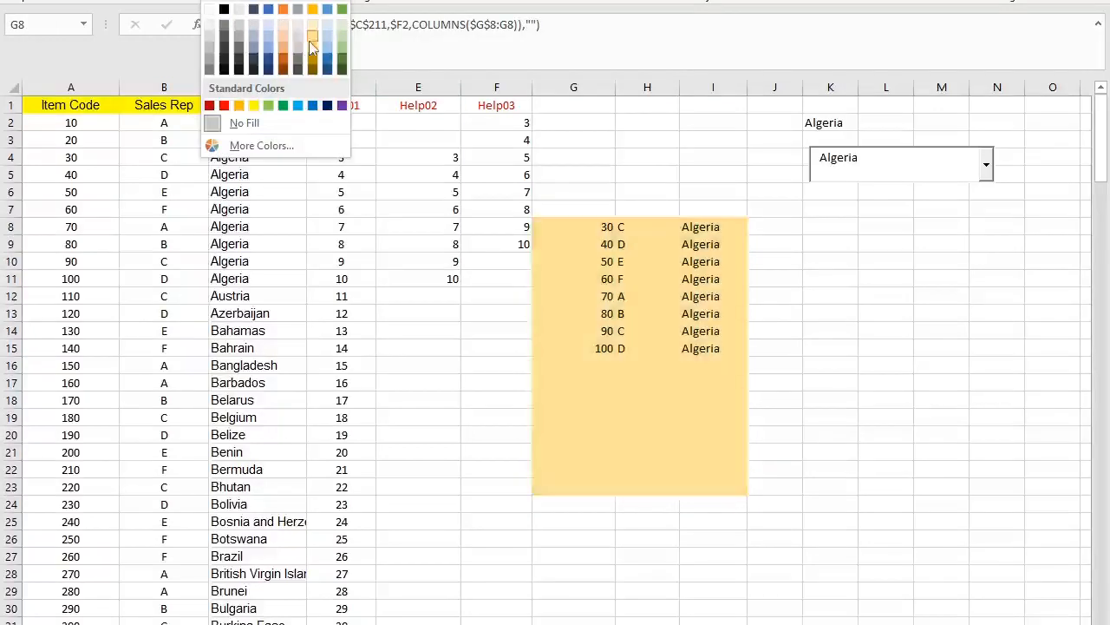
click(309, 41)
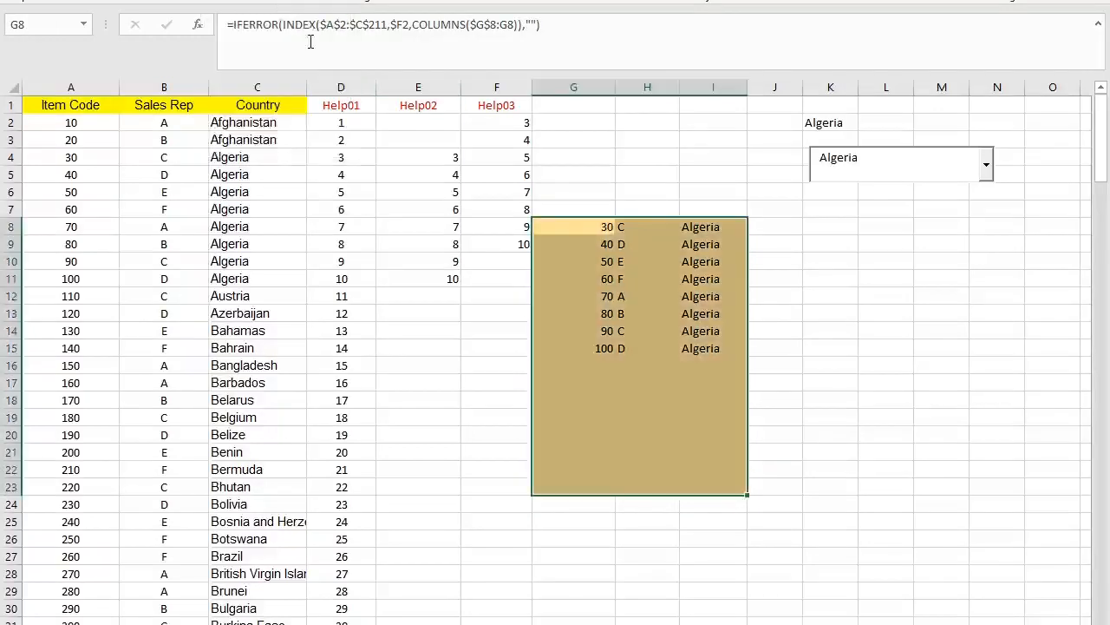
click(195, 1)
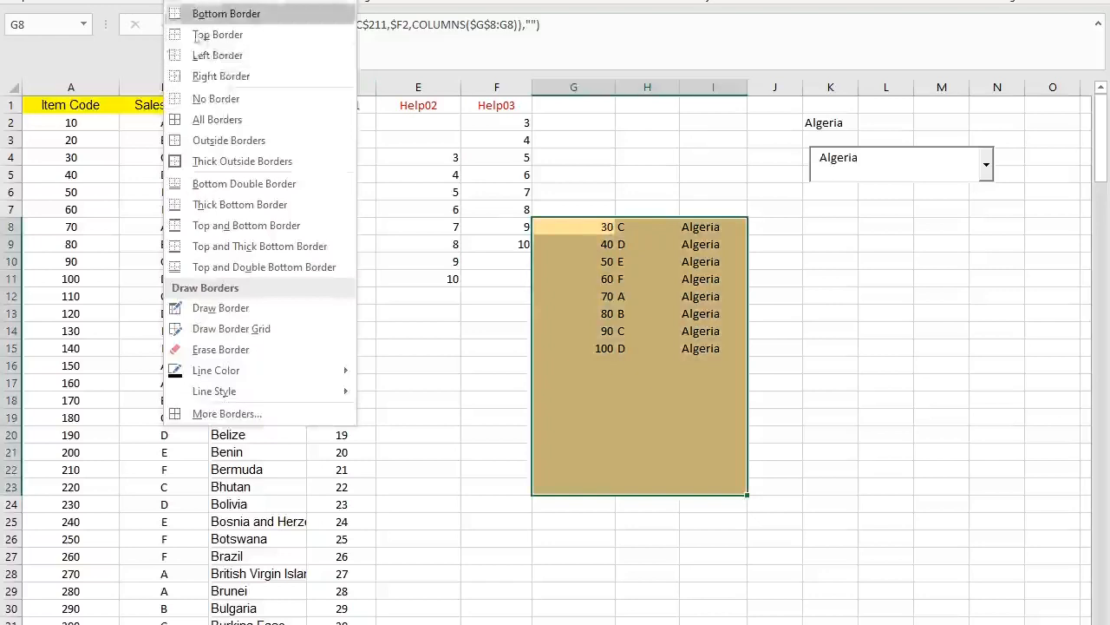
click(243, 120)
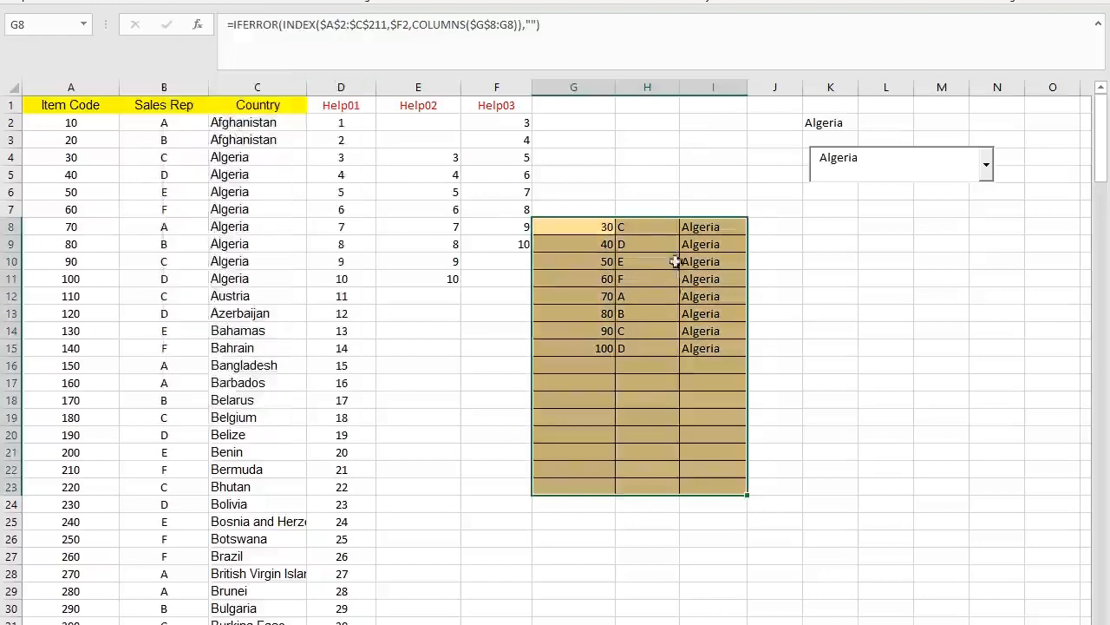
click(302, 0)
Copy the Item Code, Sales Rep and Country headers from A1:C1 into G7:I7 above the extracted rows
click(593, 210)
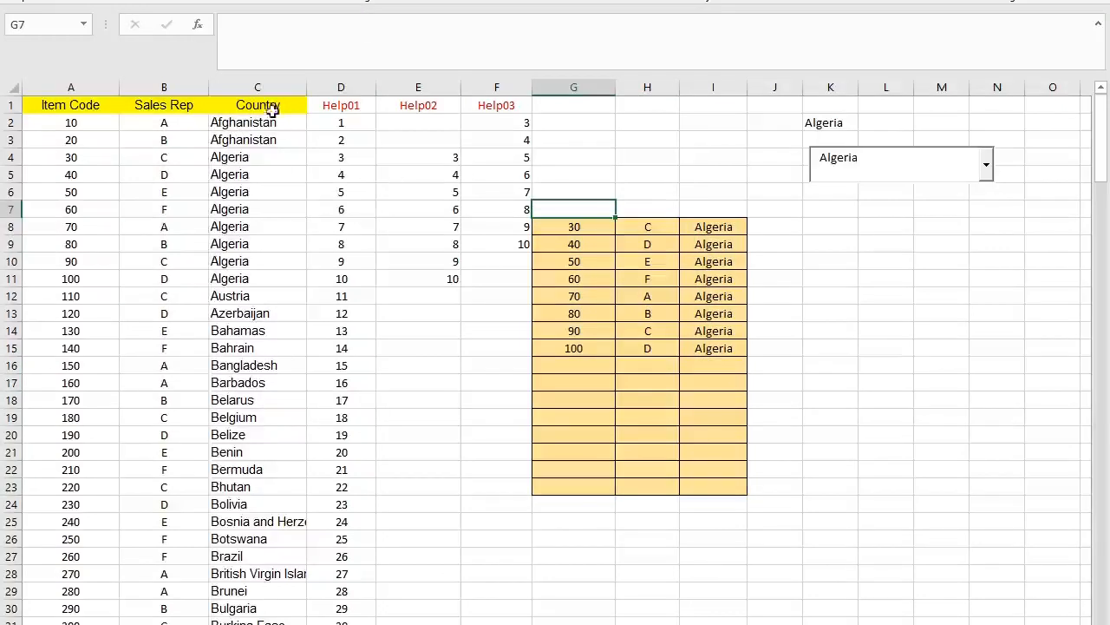
drag(86, 105, 223, 107)
key(ctrl+c)
drag(576, 209, 686, 216)
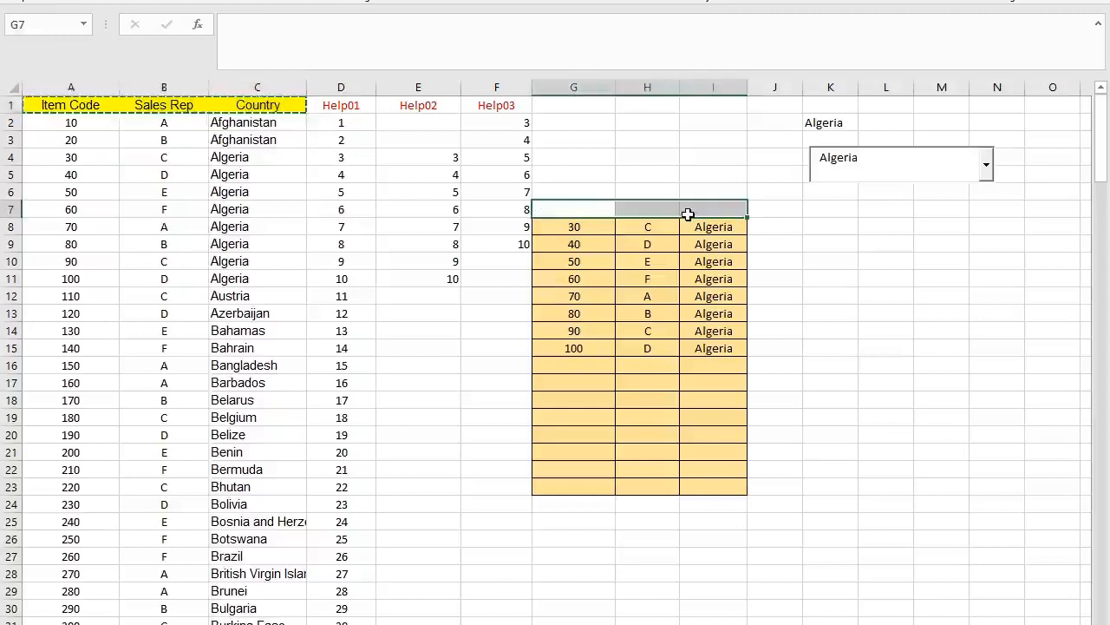
key(ctrl+v)
click(829, 365)
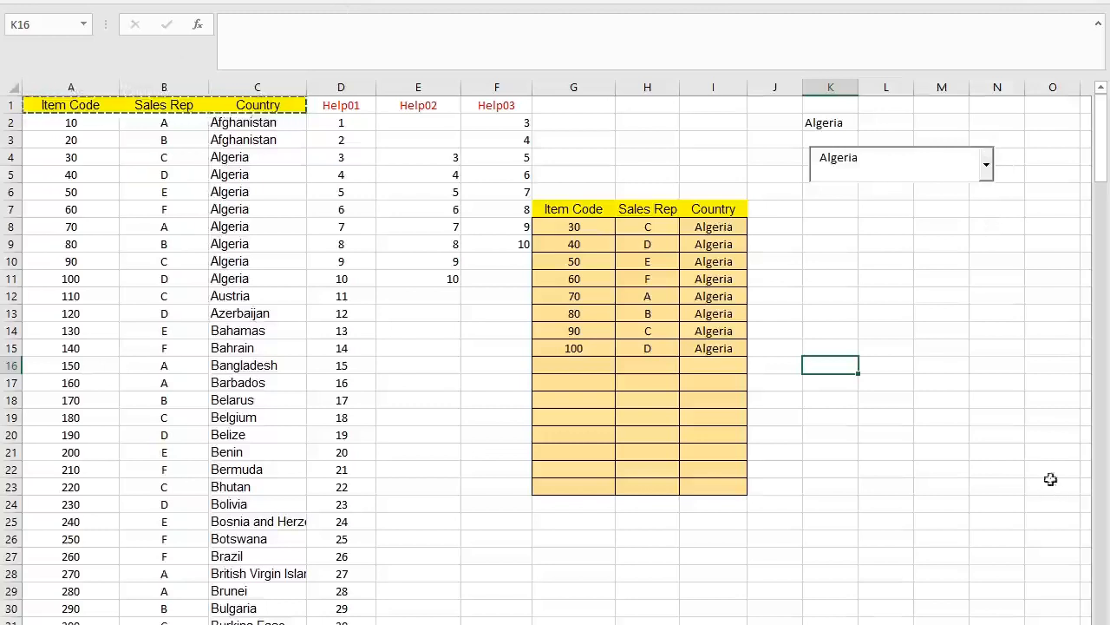
Test the combo box by switching the country to Angola and back to Algeria
click(986, 165)
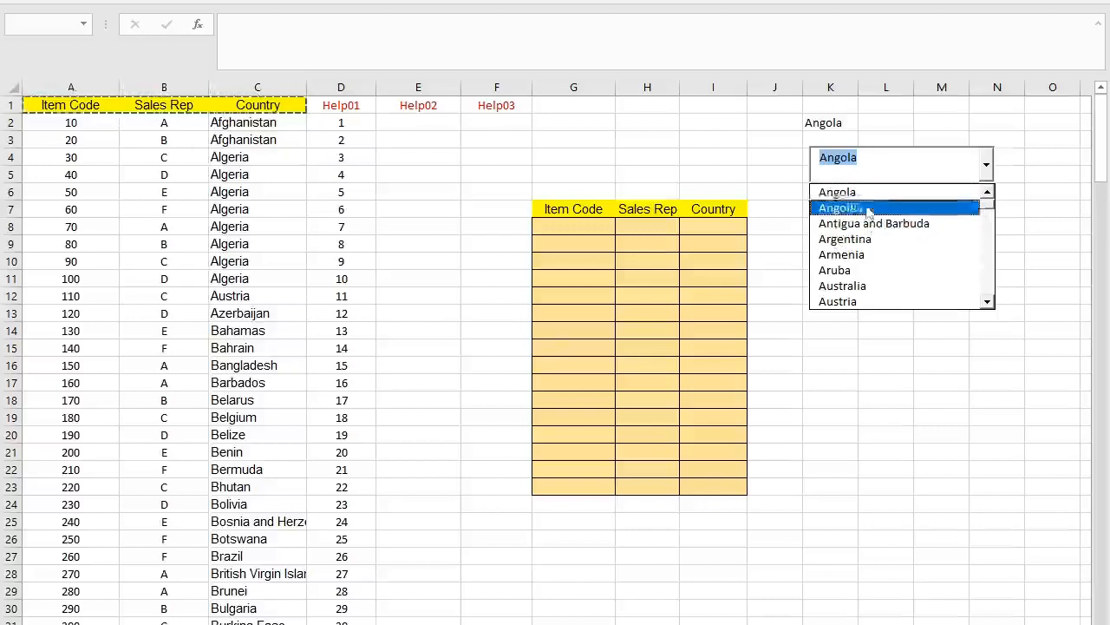
click(987, 192)
click(901, 192)
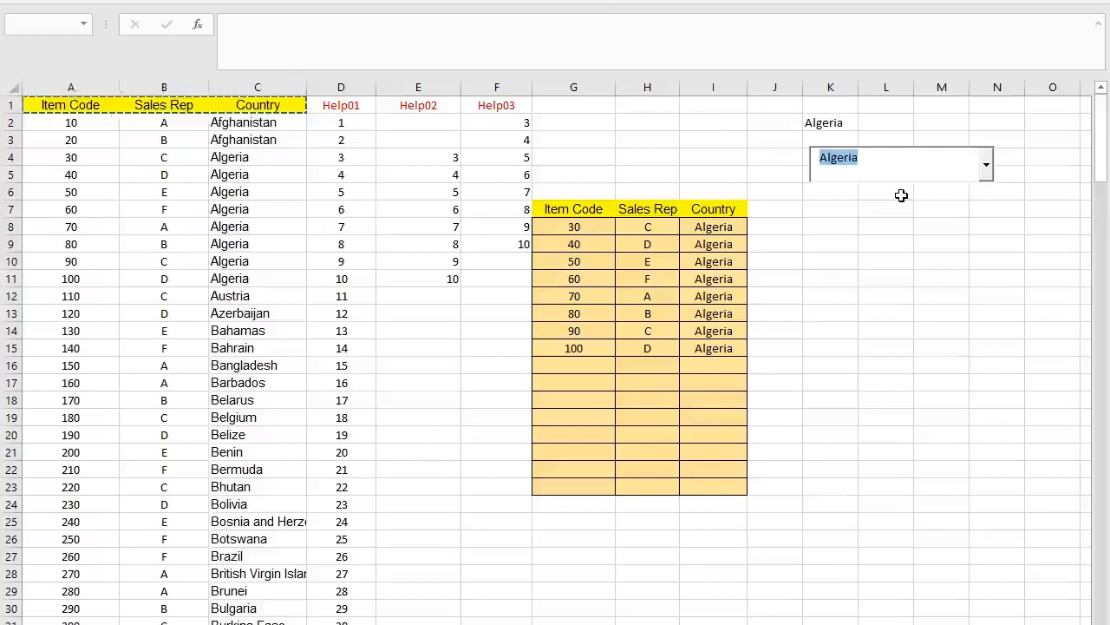
Copy Bangladesh from C16 over the countries in C17:C21
click(227, 366)
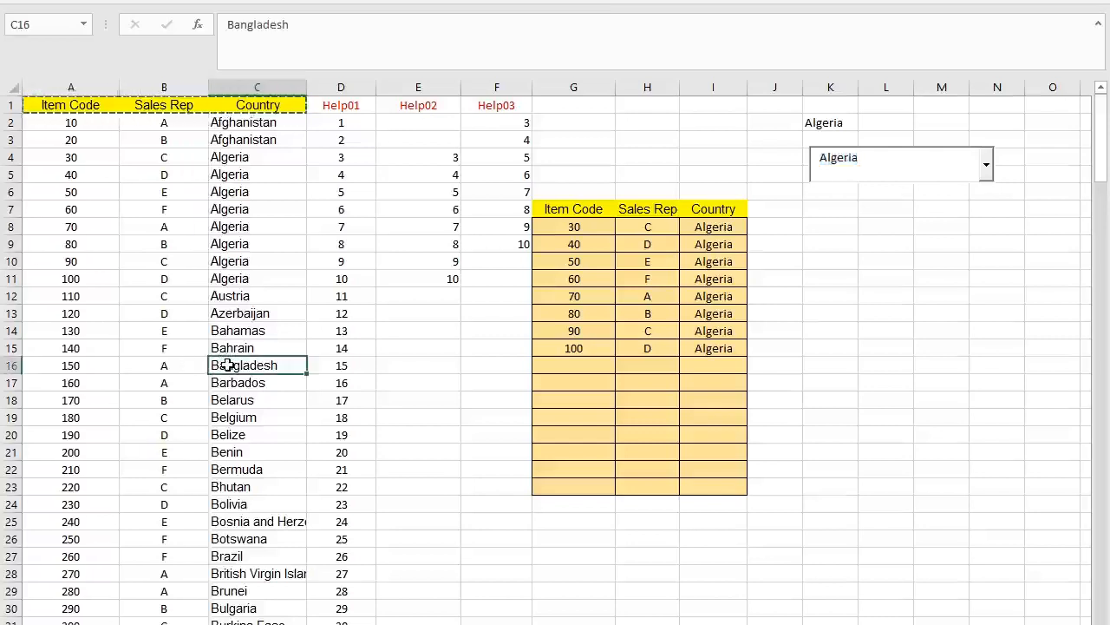
key(ctrl+c)
drag(250, 384, 261, 455)
key(ctrl+v)
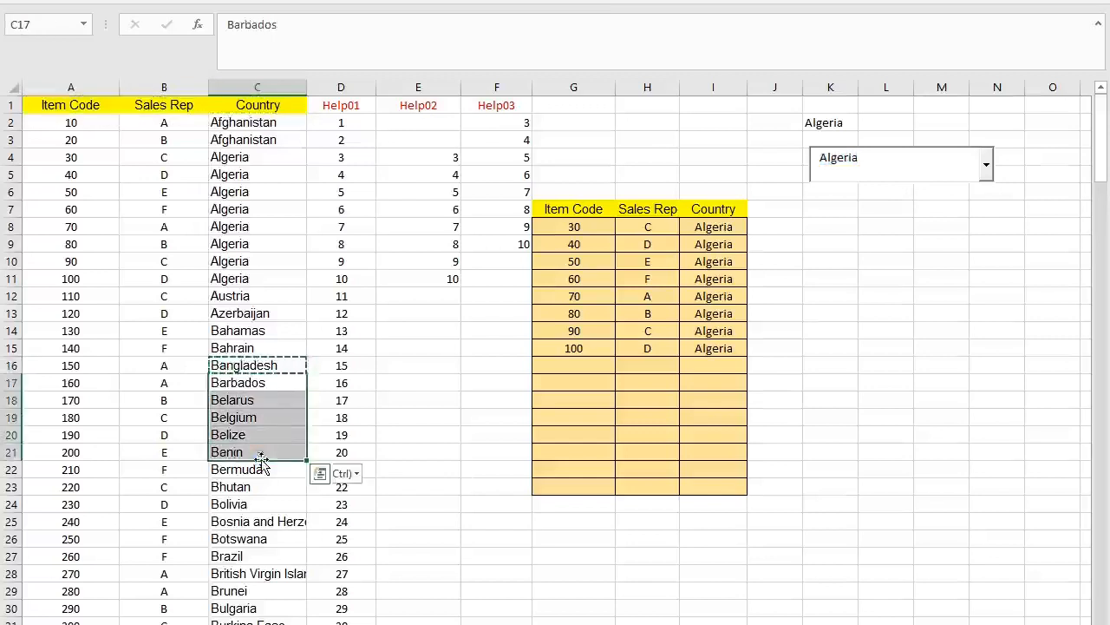
click(289, 384)
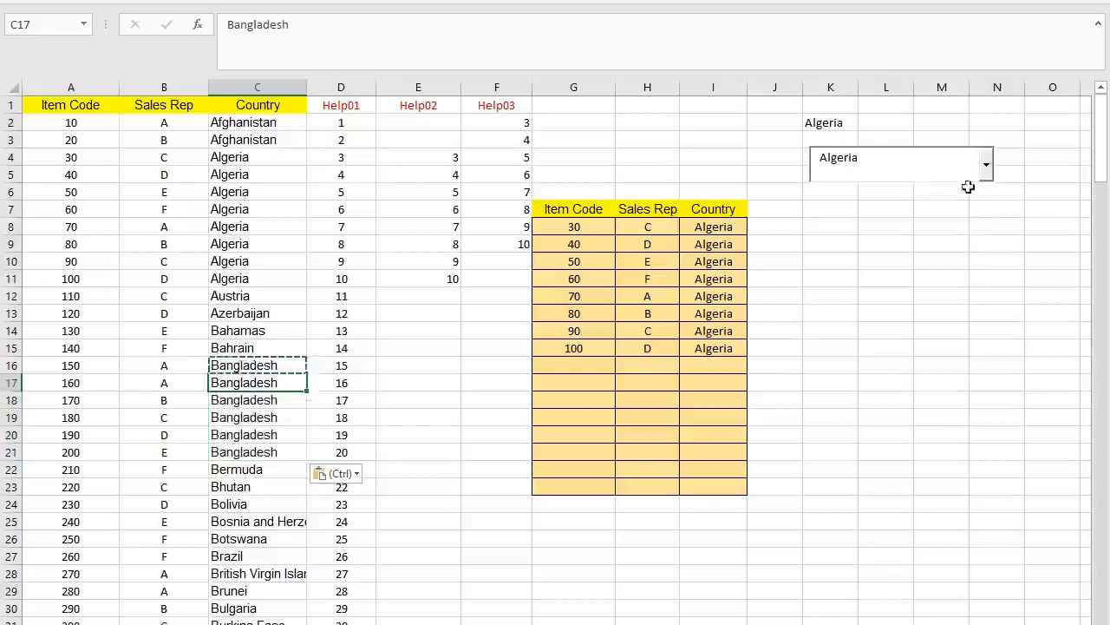
click(939, 263)
Choose Bangladesh in the country combo box to test the extraction of its rows
click(986, 165)
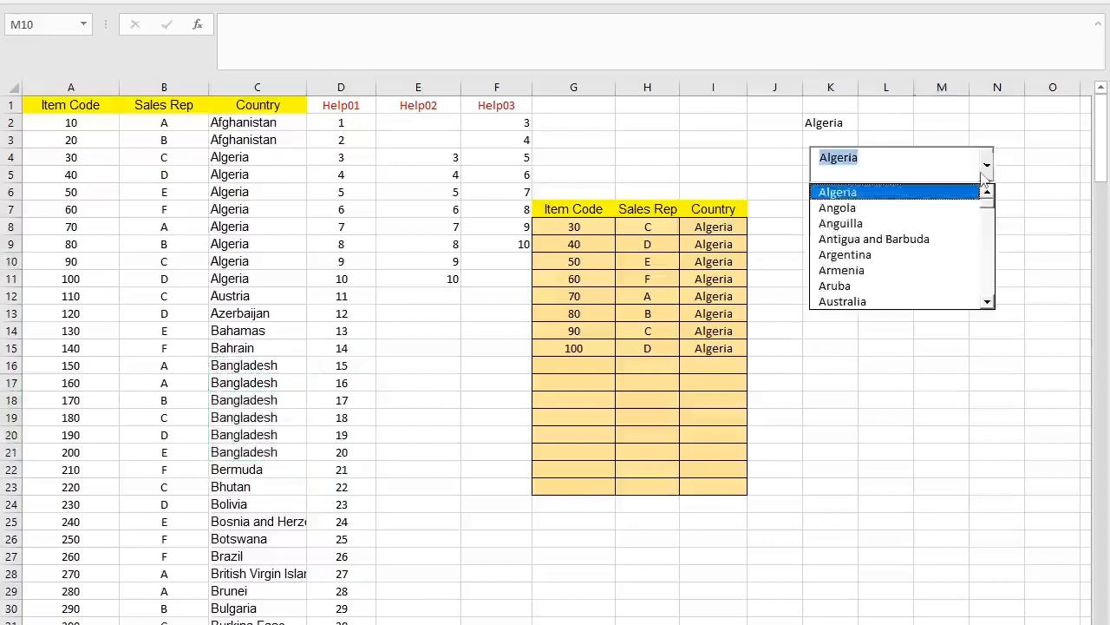
click(987, 301)
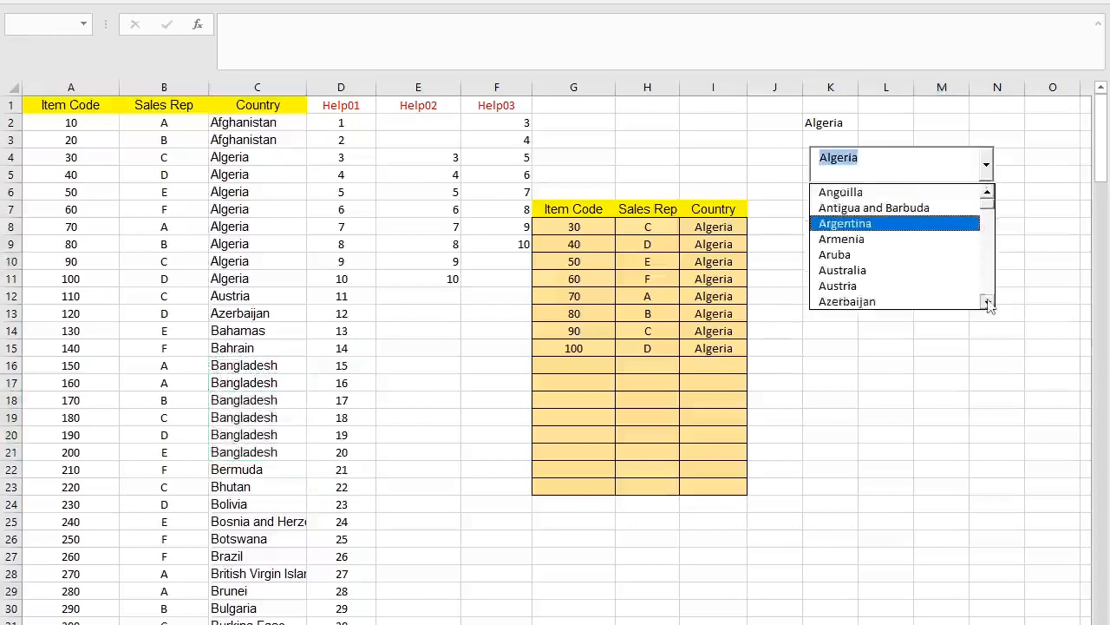
click(988, 302)
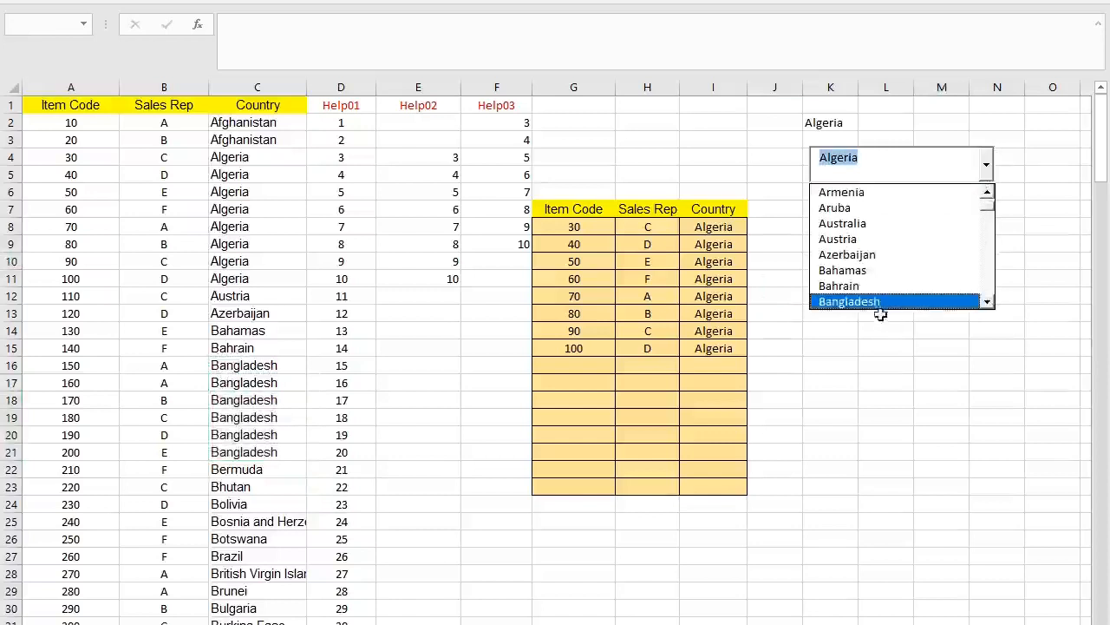
click(879, 302)
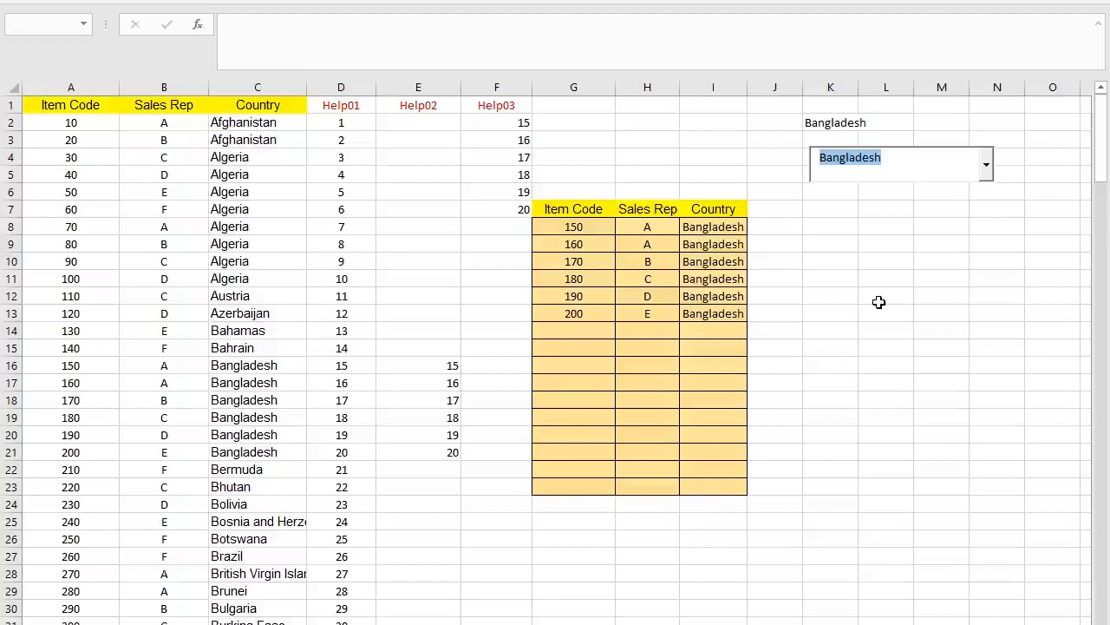
Switch the country combo box back to Algeria to check that the extracted table updates
click(987, 164)
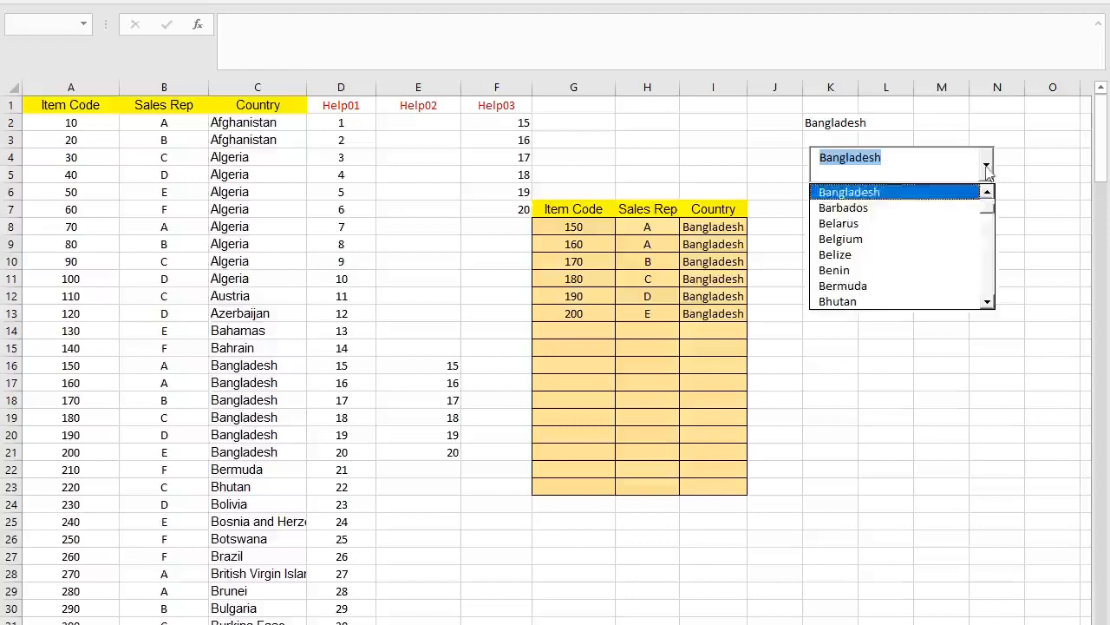
click(988, 192)
click(988, 193)
click(988, 193)
click(988, 193)
click(988, 193)
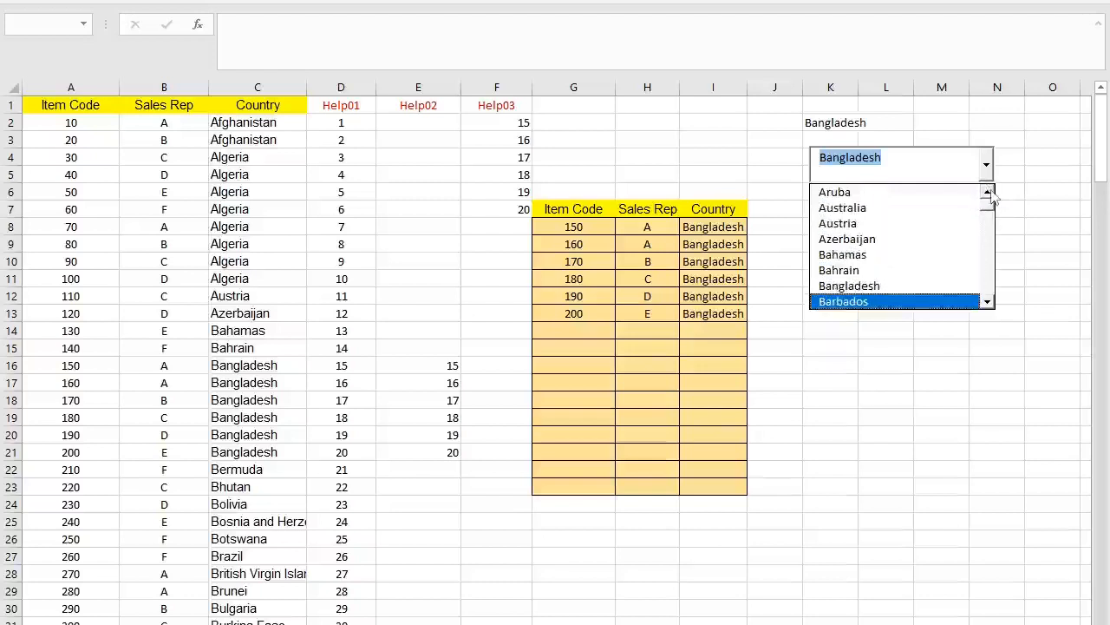
click(988, 193)
click(988, 192)
click(988, 193)
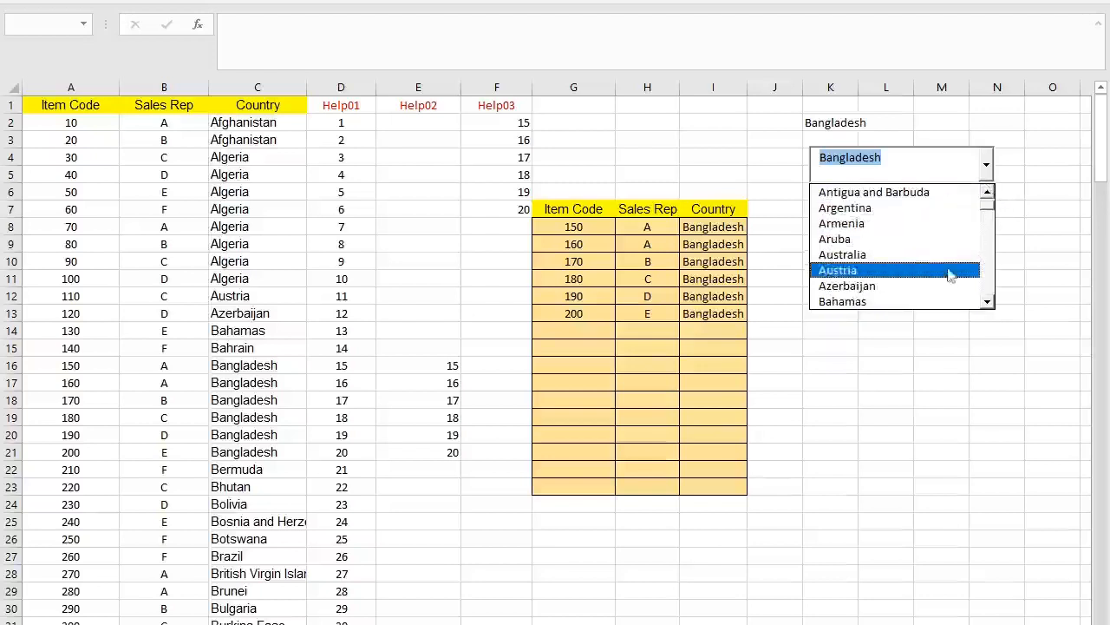
click(988, 192)
click(988, 193)
click(988, 193)
click(988, 192)
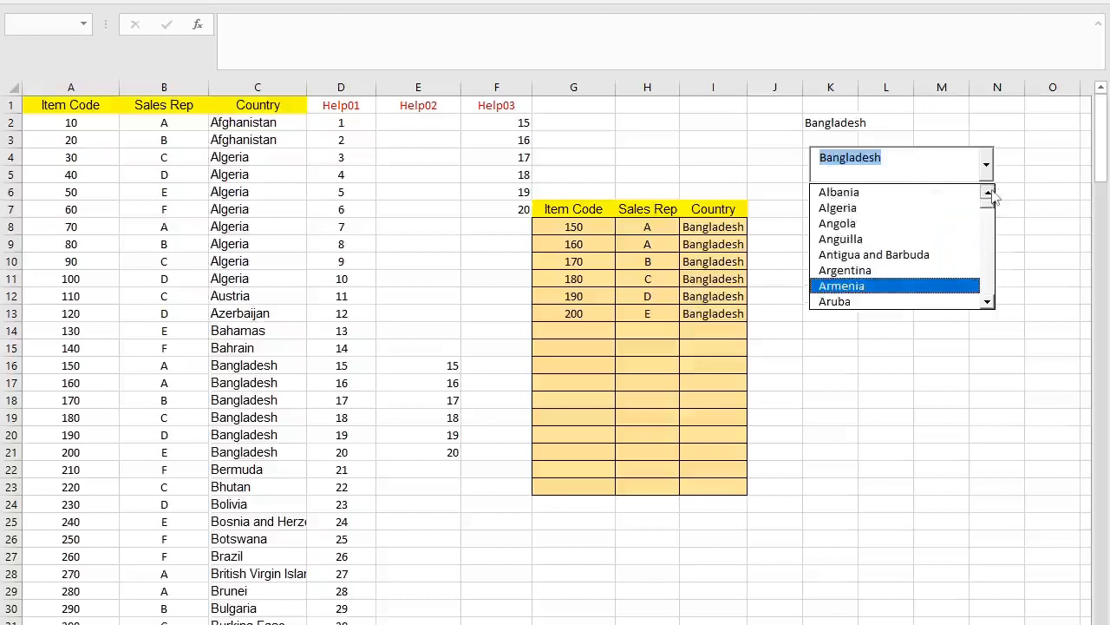
click(868, 207)
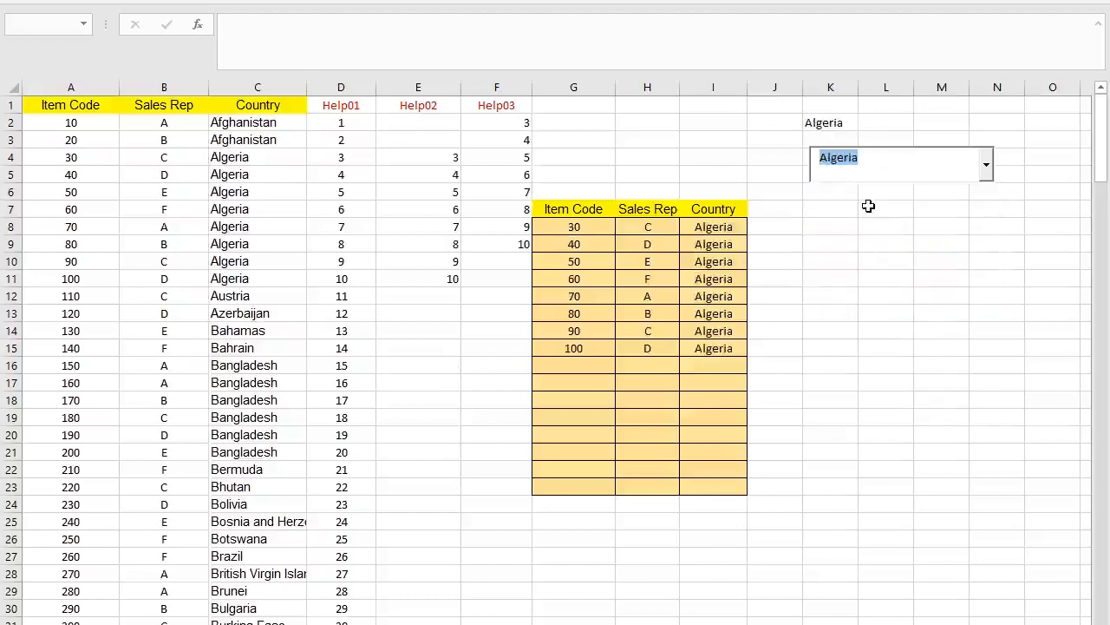